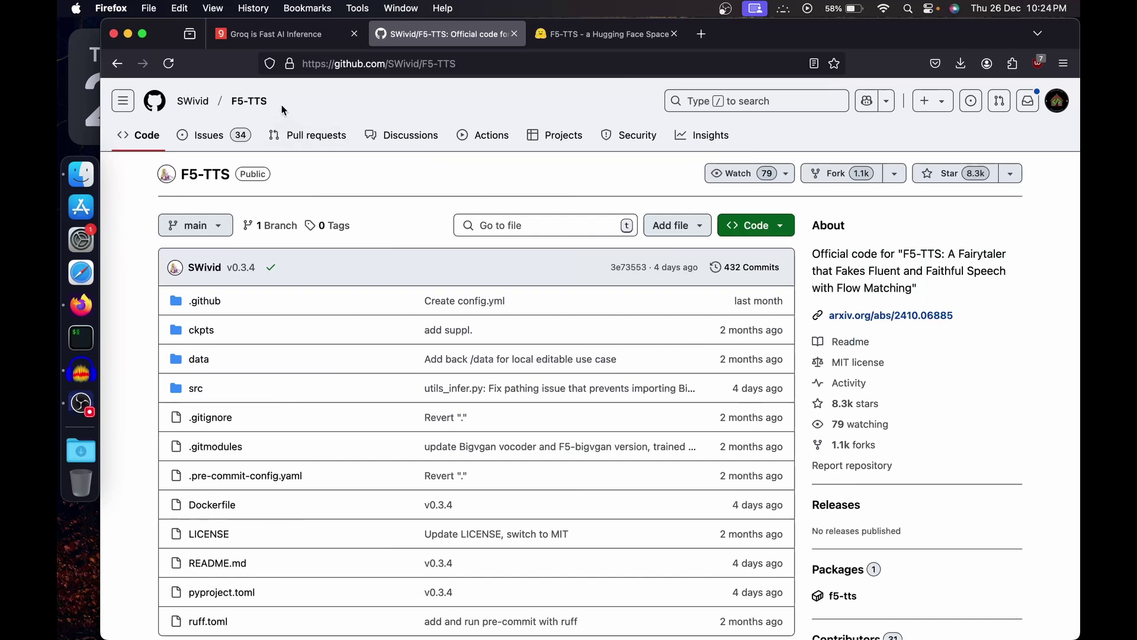
Star the SWivid/F5-TTS repository on GitHub.
drag(282, 105, 230, 101)
click(131, 323)
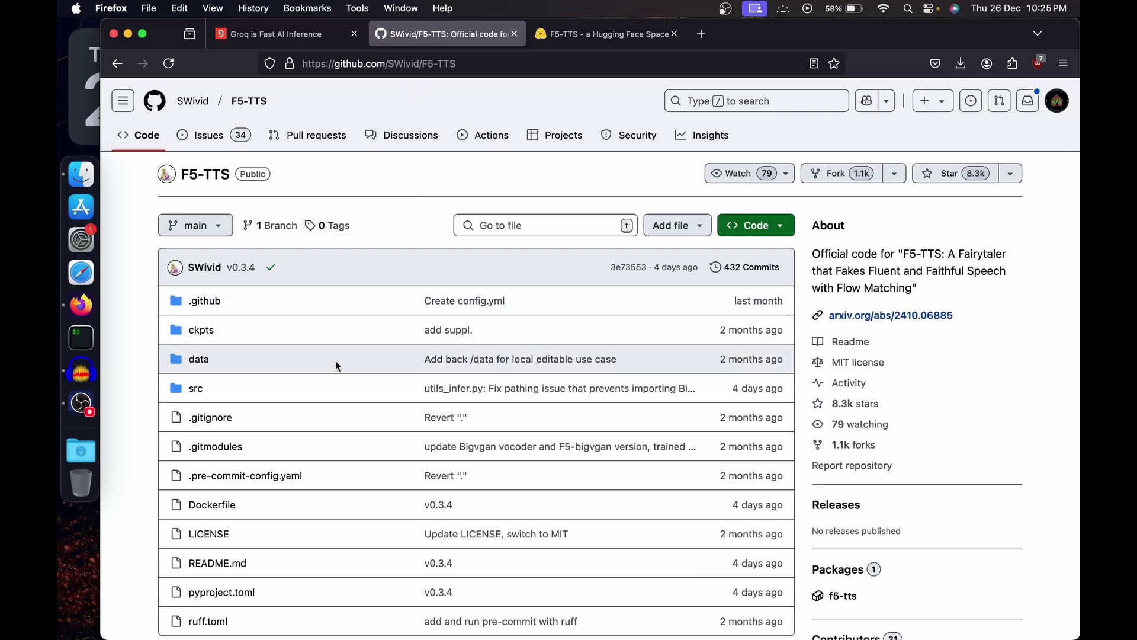
scroll(903, 322, down, 2)
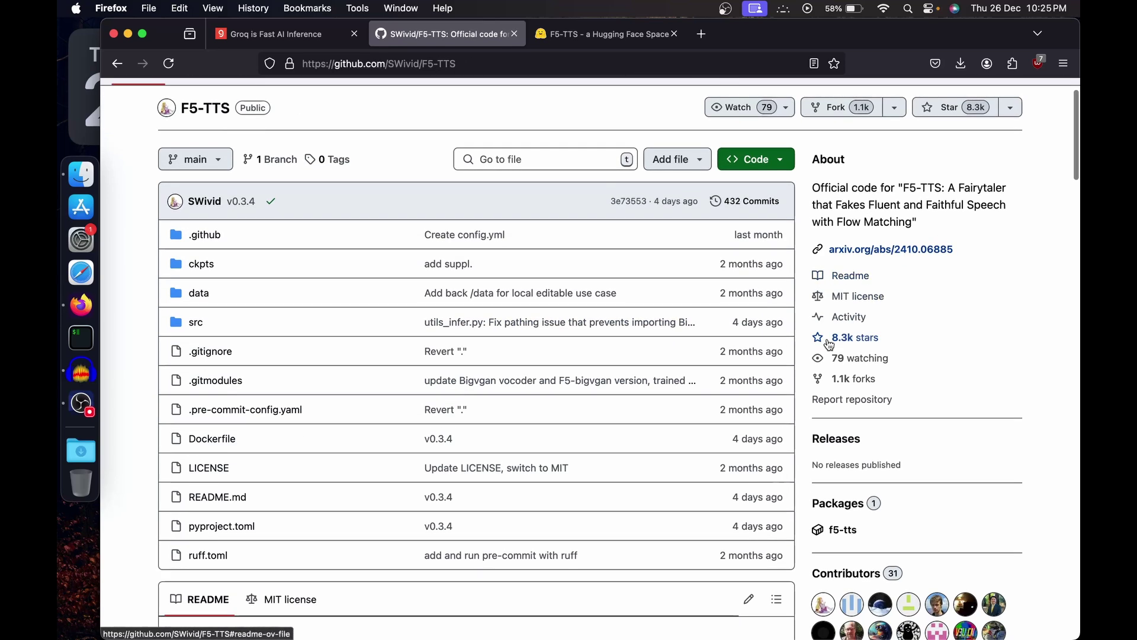
click(946, 119)
Review the F5-TTS repository's file list and its README, including the demo links, news and installation sections.
scroll(569, 472, down, 4)
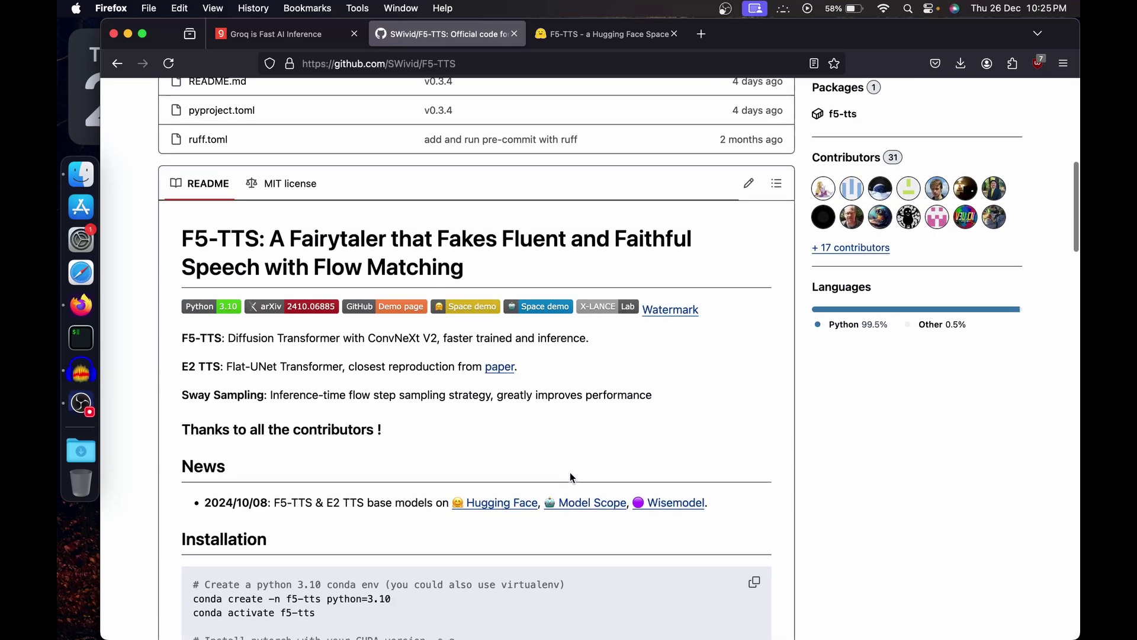
scroll(570, 476, down, 5)
scroll(570, 477, up, 5)
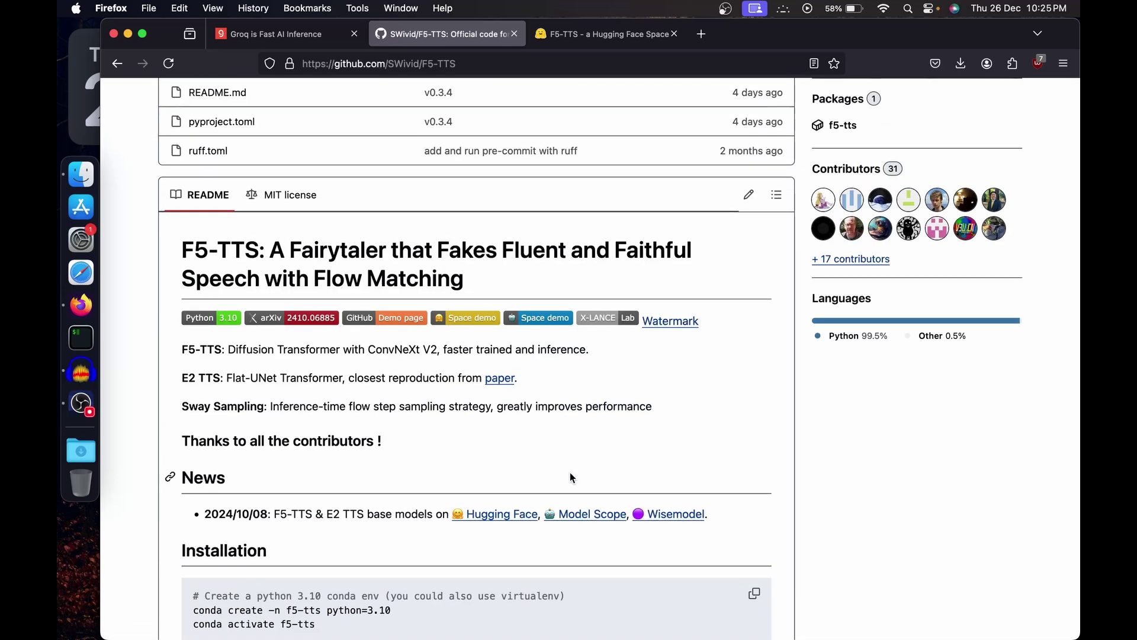
scroll(394, 320, up, 10)
scroll(392, 311, down, 6)
scroll(393, 311, up, 6)
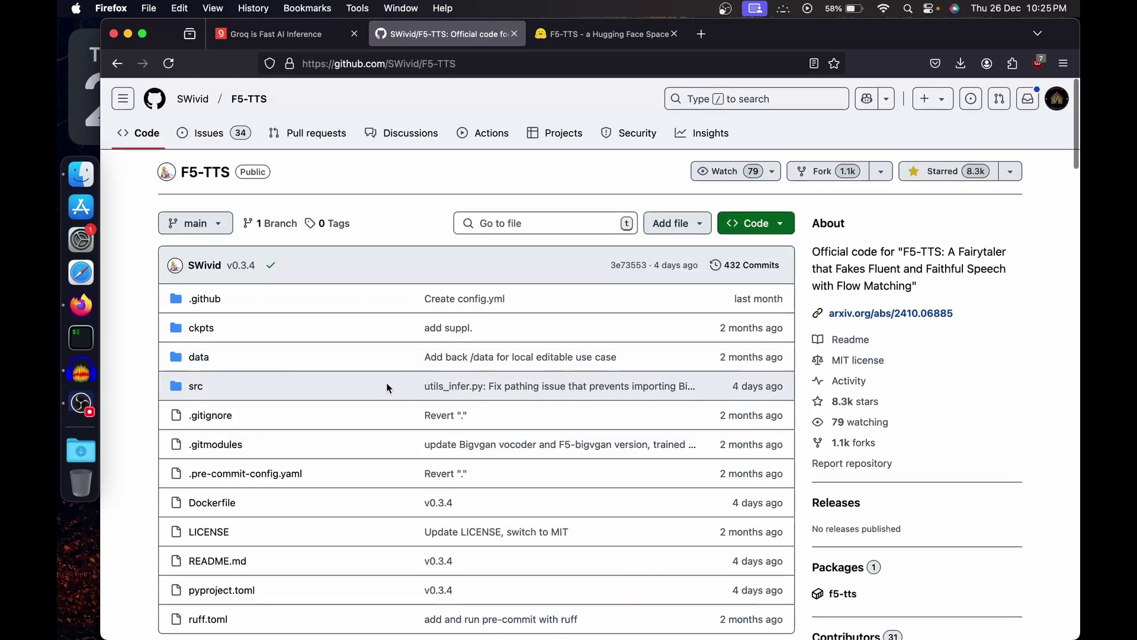
scroll(386, 382, down, 10)
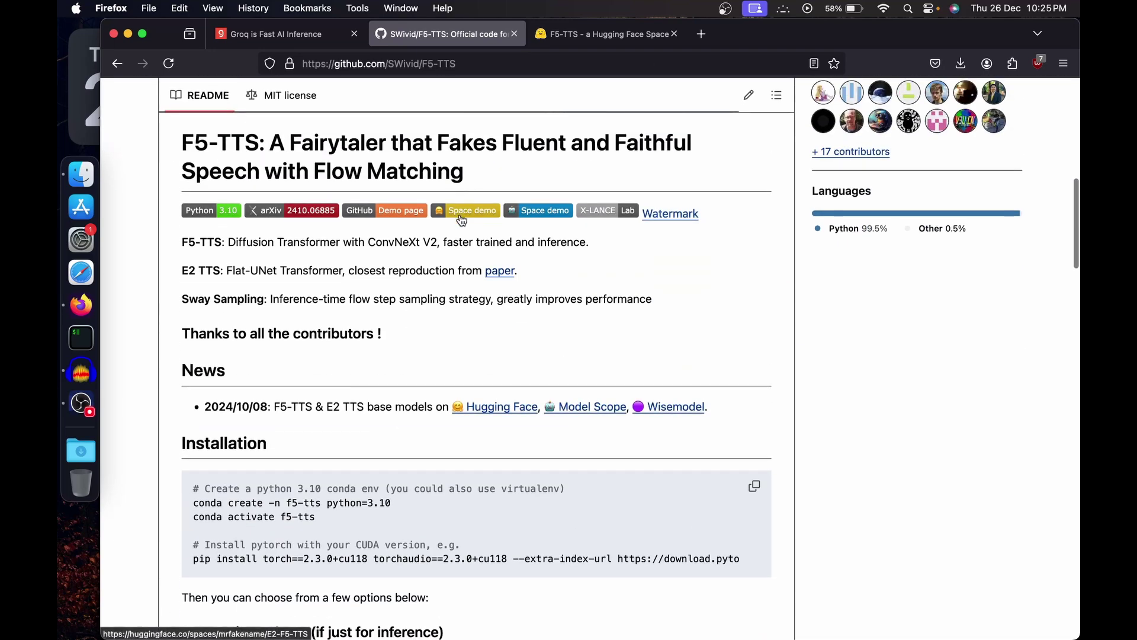
Switch to the F5-TTS Hugging Face Space and look over the Batched TTS reference audio and text inputs.
right_click(461, 220)
click(504, 219)
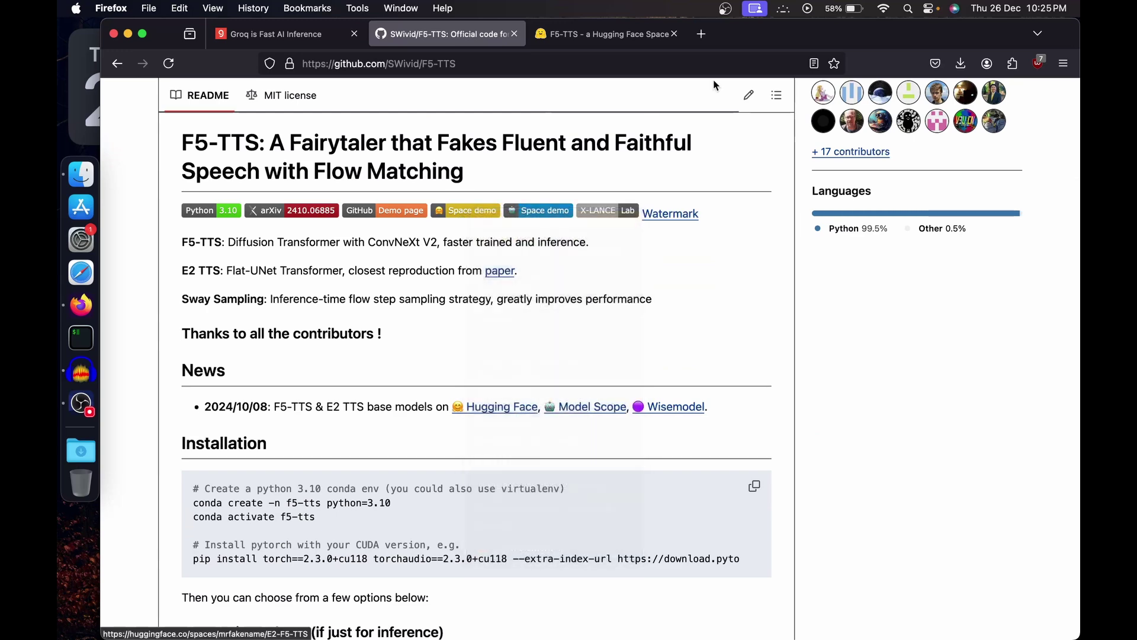
click(598, 36)
scroll(355, 255, down, 3)
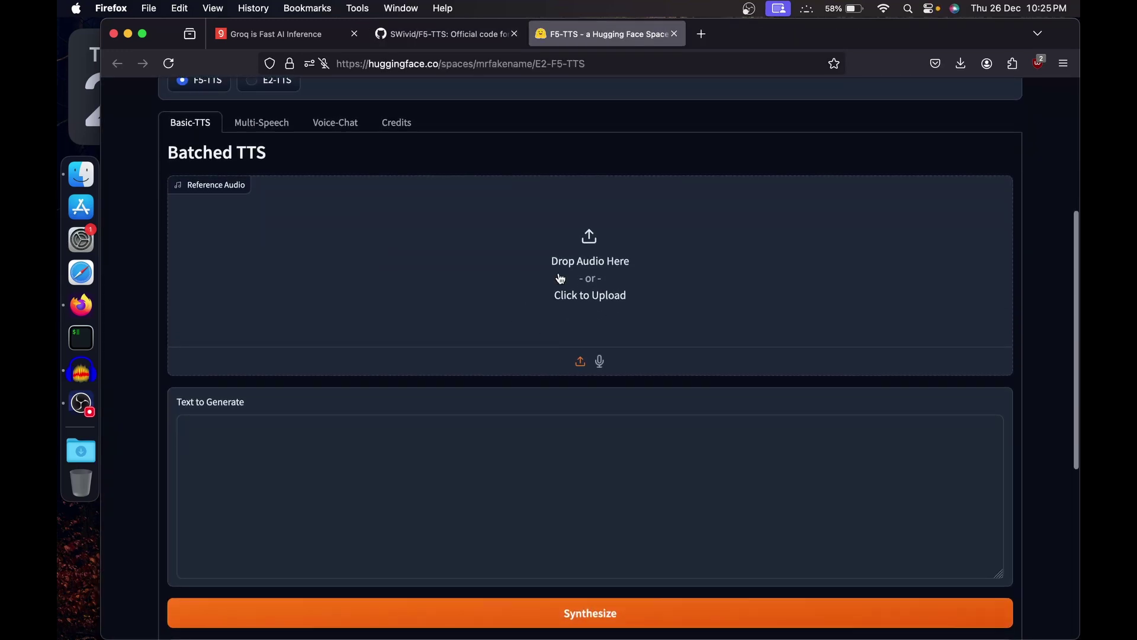
scroll(459, 405, down, 2)
click(325, 382)
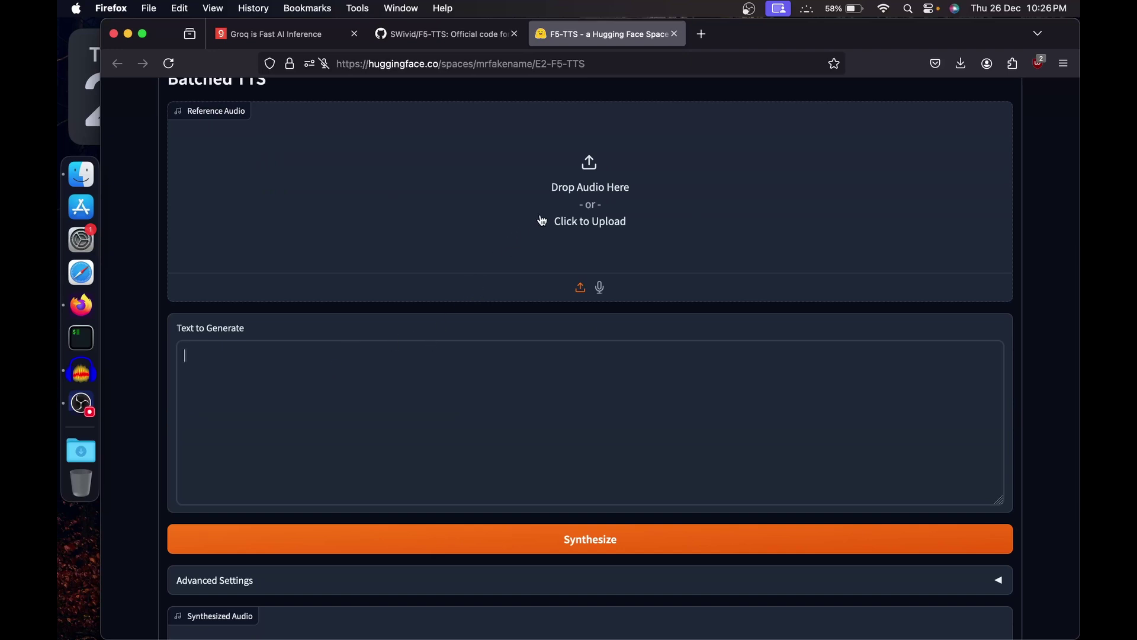
View the Space's Multi-Speech, Voice-Chat and Credits sections.
scroll(587, 210, up, 5)
click(270, 178)
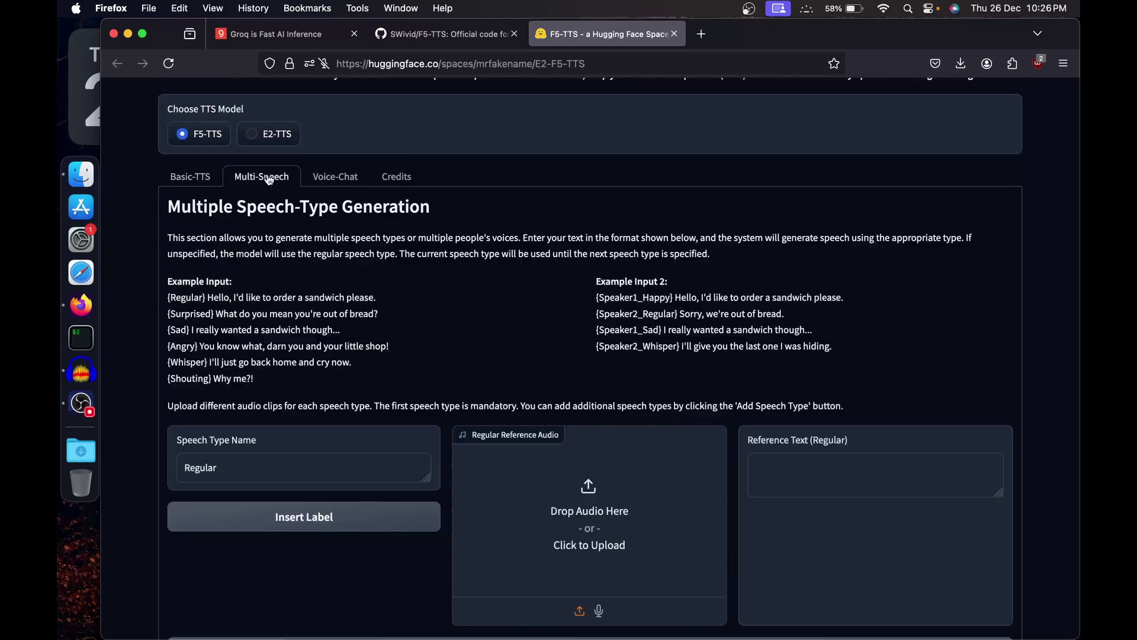
click(332, 180)
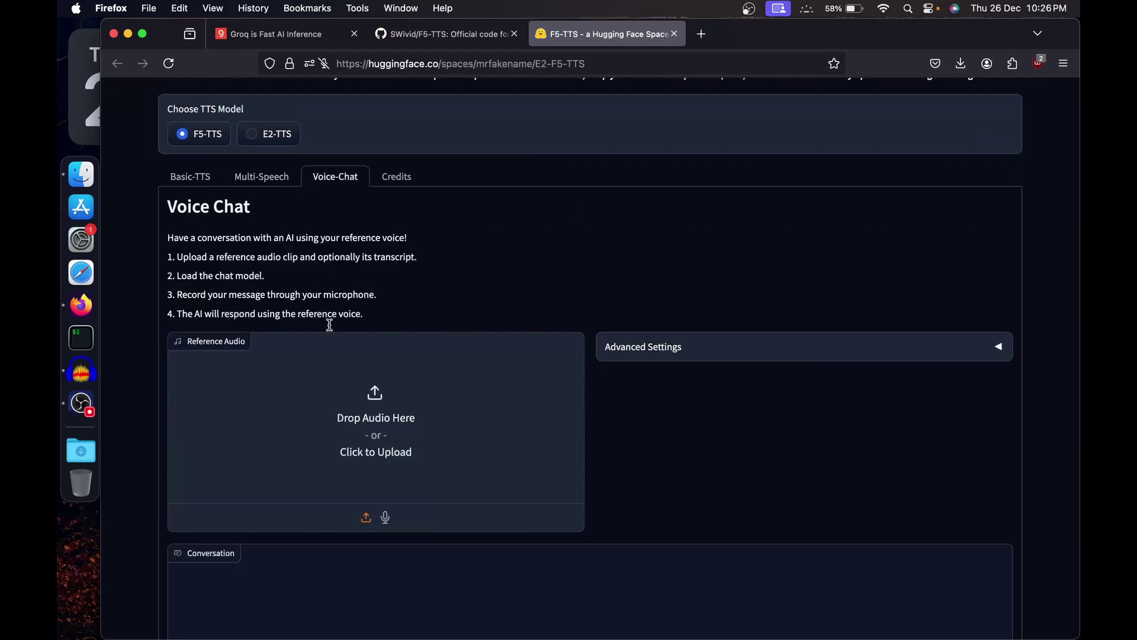
click(259, 185)
click(379, 182)
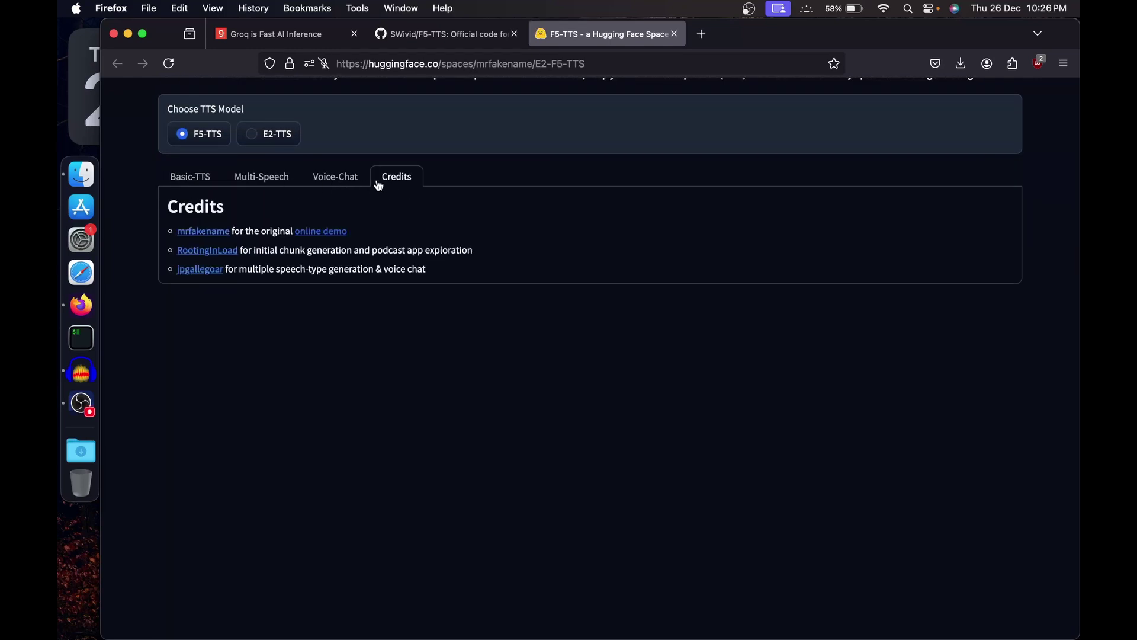
Examine the Multi-Speech section's example inputs for emotions and multiple speakers, along with its generation fields.
click(264, 181)
scroll(265, 284, down, 2)
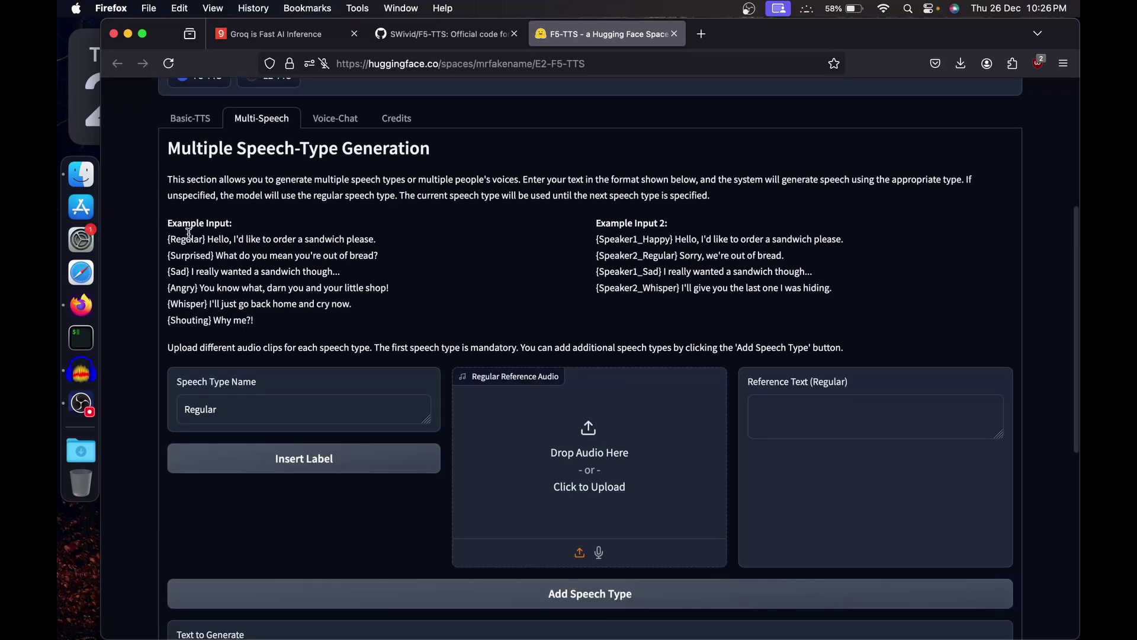
drag(199, 223, 391, 285)
click(390, 285)
scroll(251, 232, up, 2)
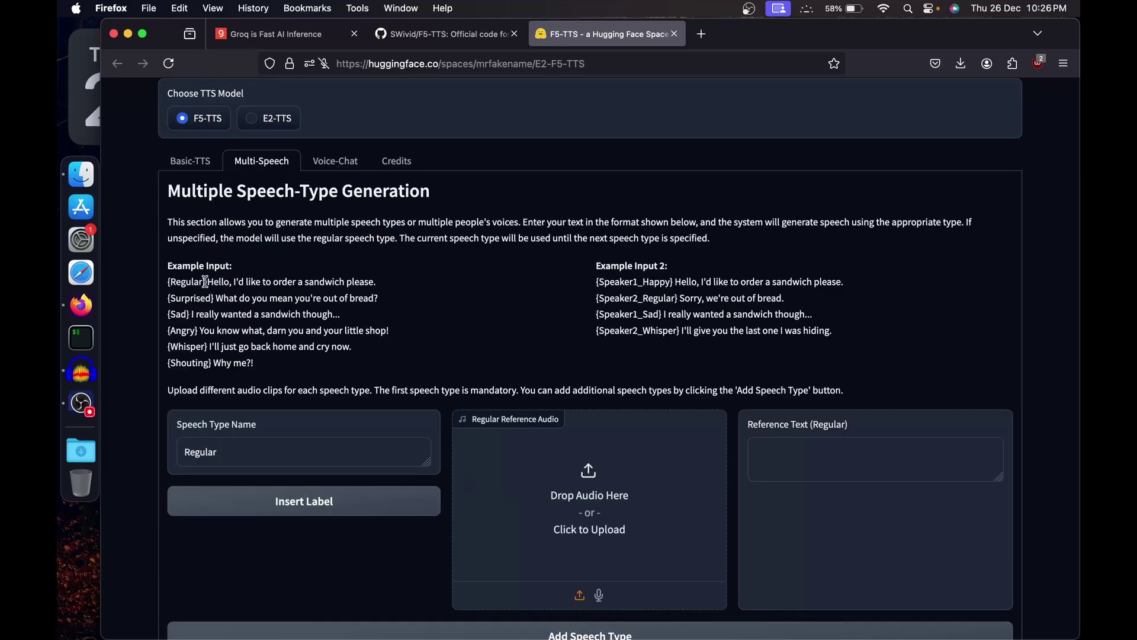
drag(206, 282, 288, 283)
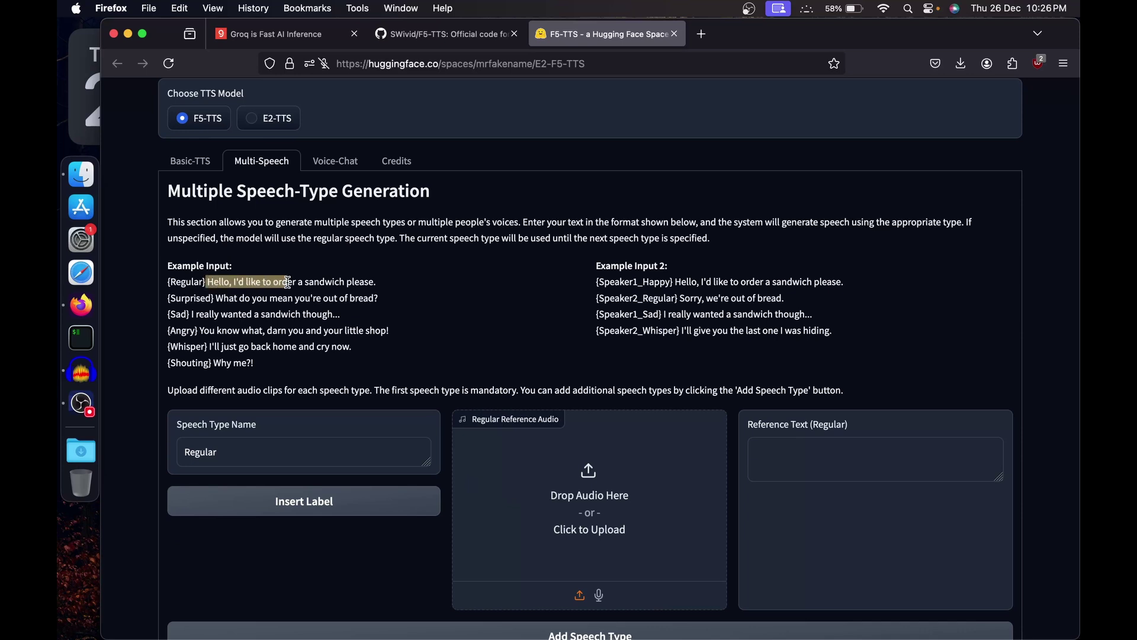
click(170, 293)
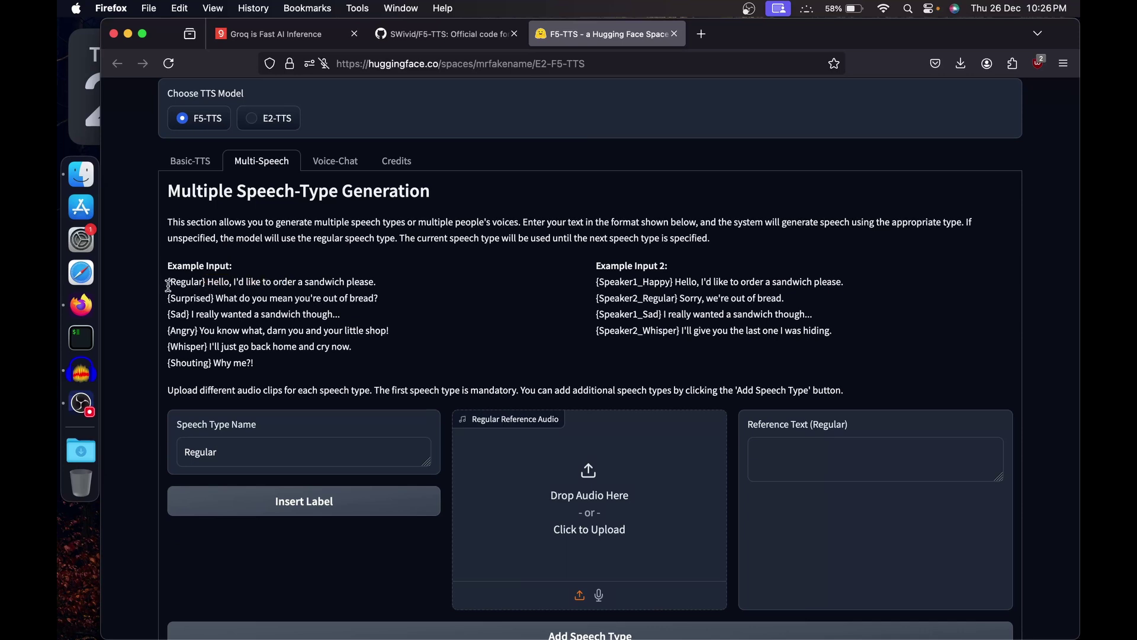
drag(169, 285, 375, 293)
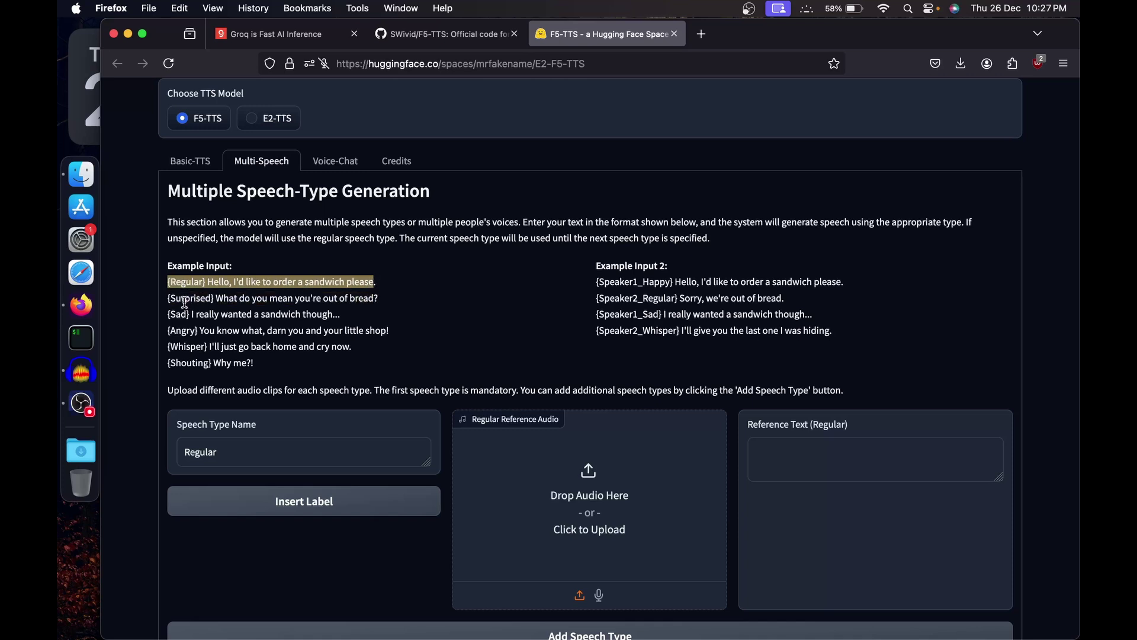
drag(185, 302, 388, 294)
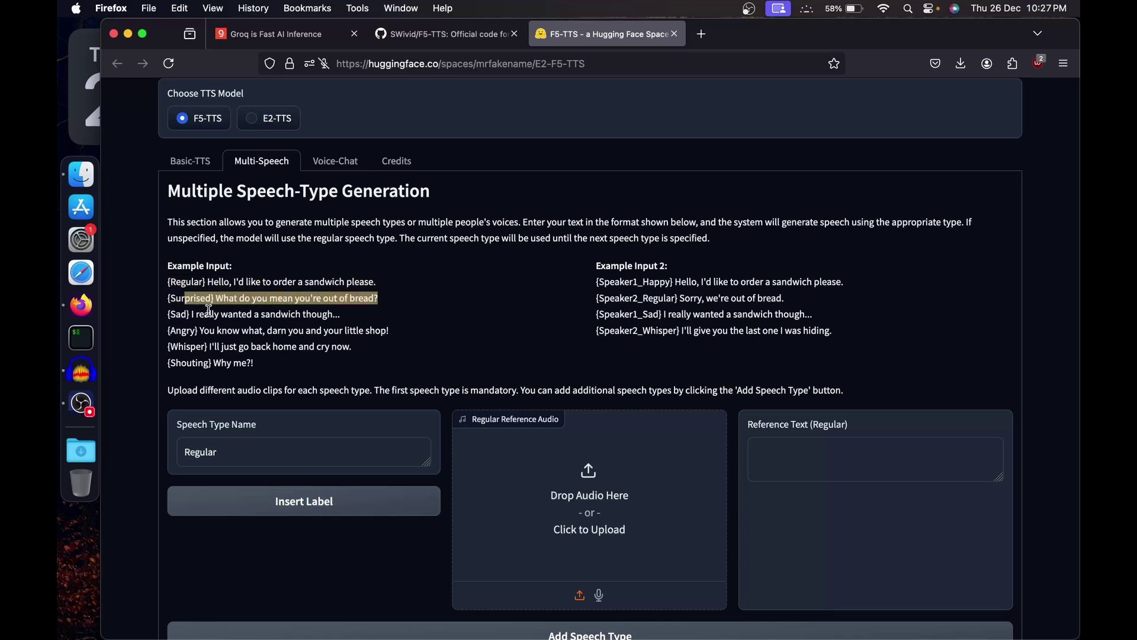
drag(176, 314, 360, 326)
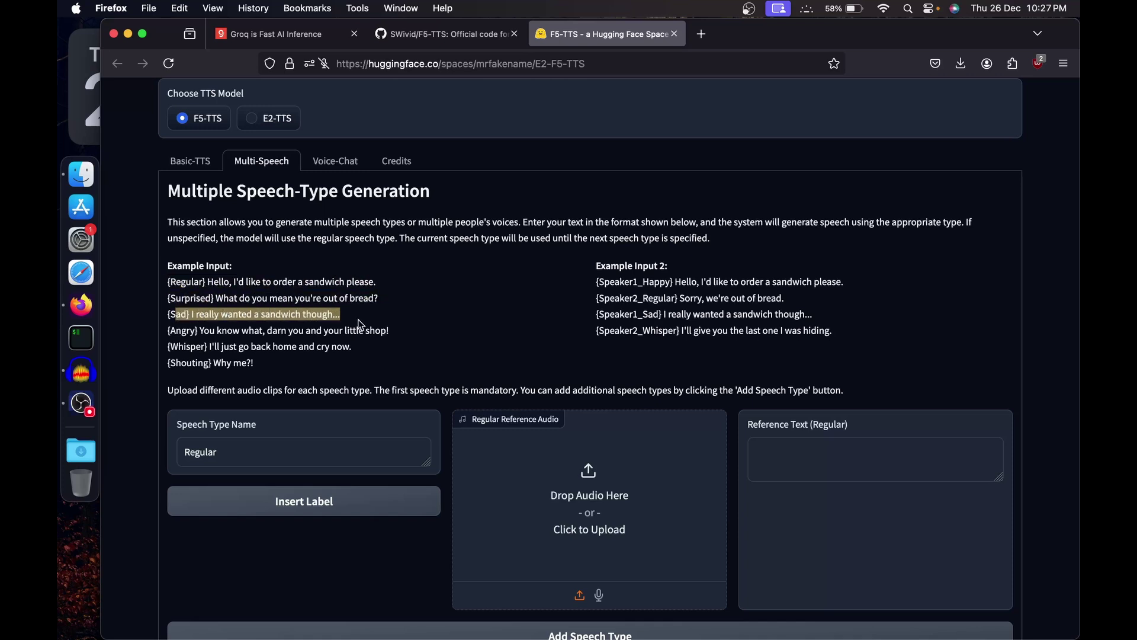
drag(231, 282, 339, 344)
drag(591, 283, 824, 331)
scroll(829, 331, down, 8)
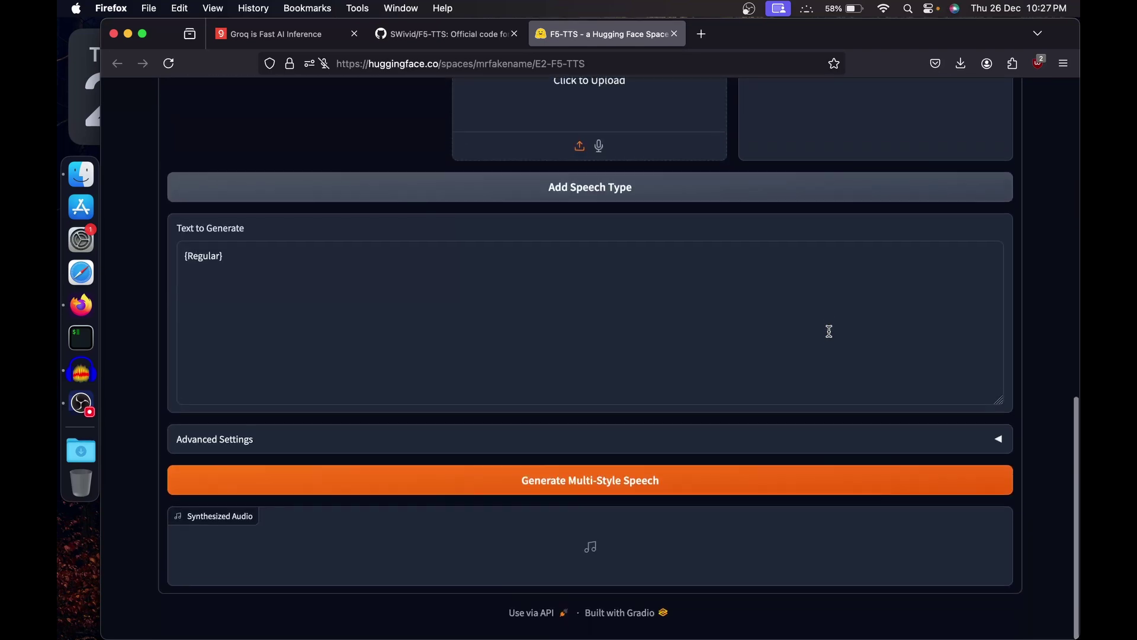
Return to the Basic-TTS section and bring up its reference audio input.
scroll(829, 331, up, 9)
scroll(829, 331, up, 1)
click(539, 429)
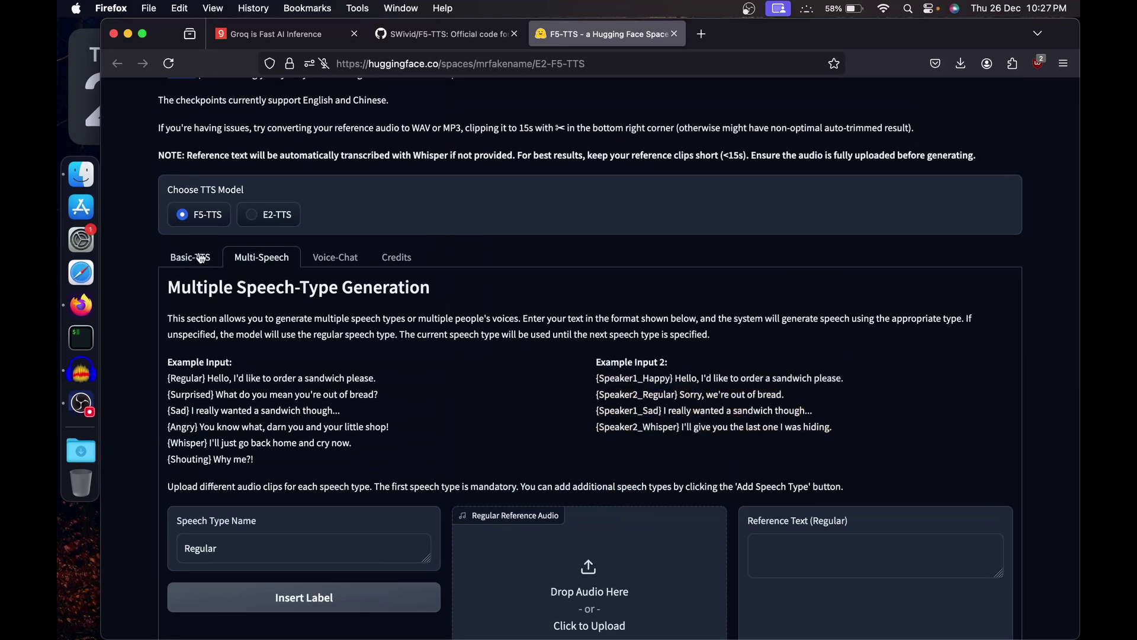
click(174, 260)
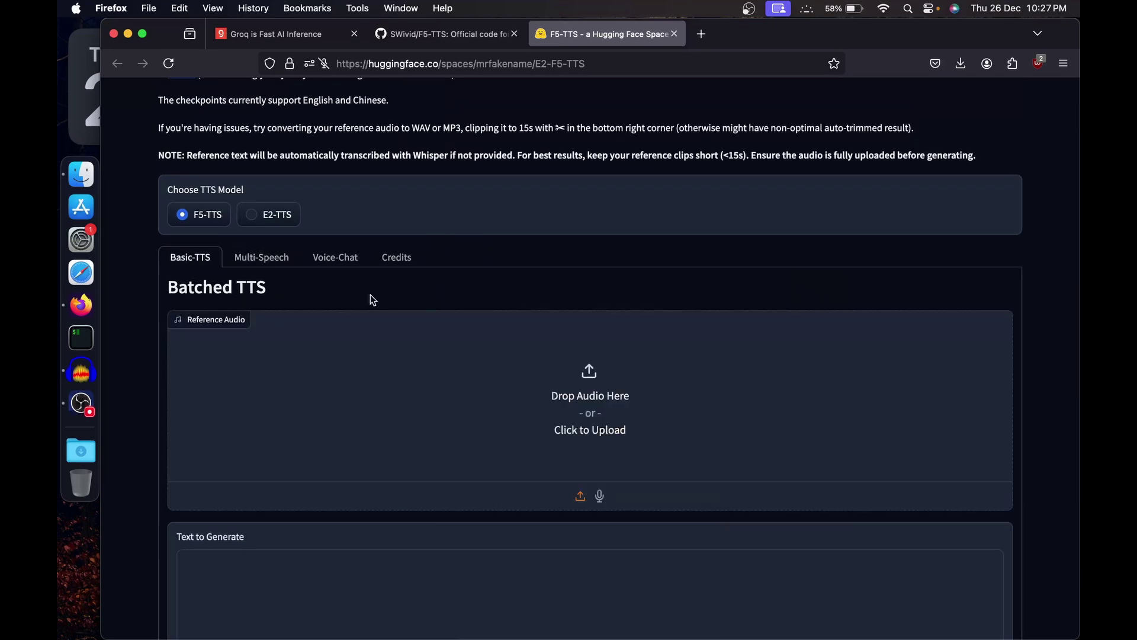
scroll(377, 300, down, 2)
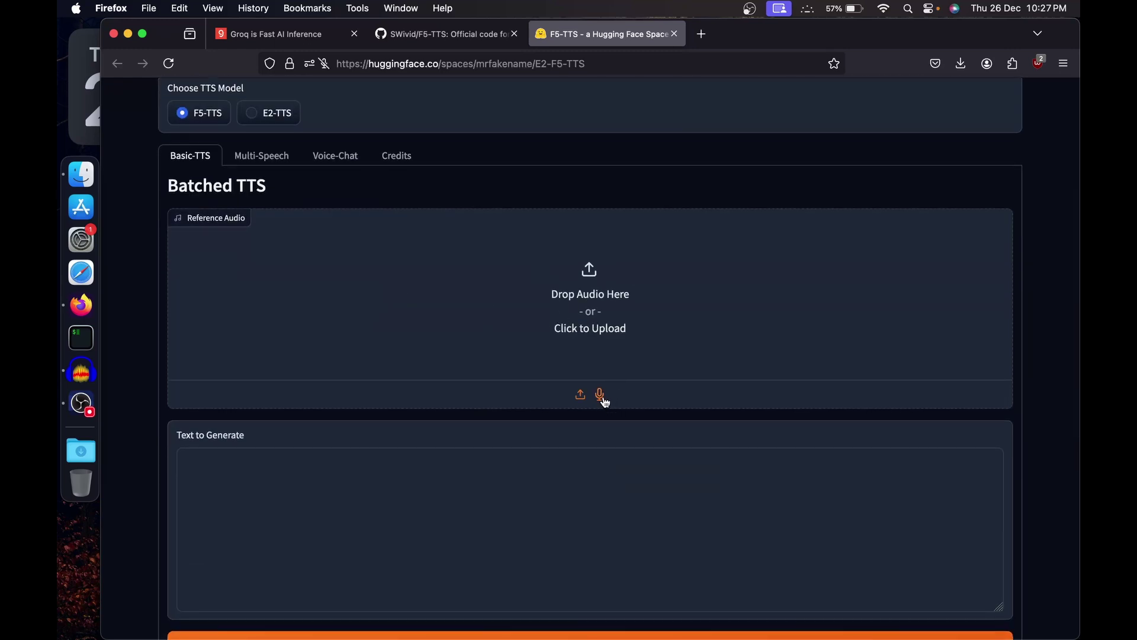
Switch to Audacity, remove the existing audio track and record a new voice clip about 4.6 seconds long.
click(81, 371)
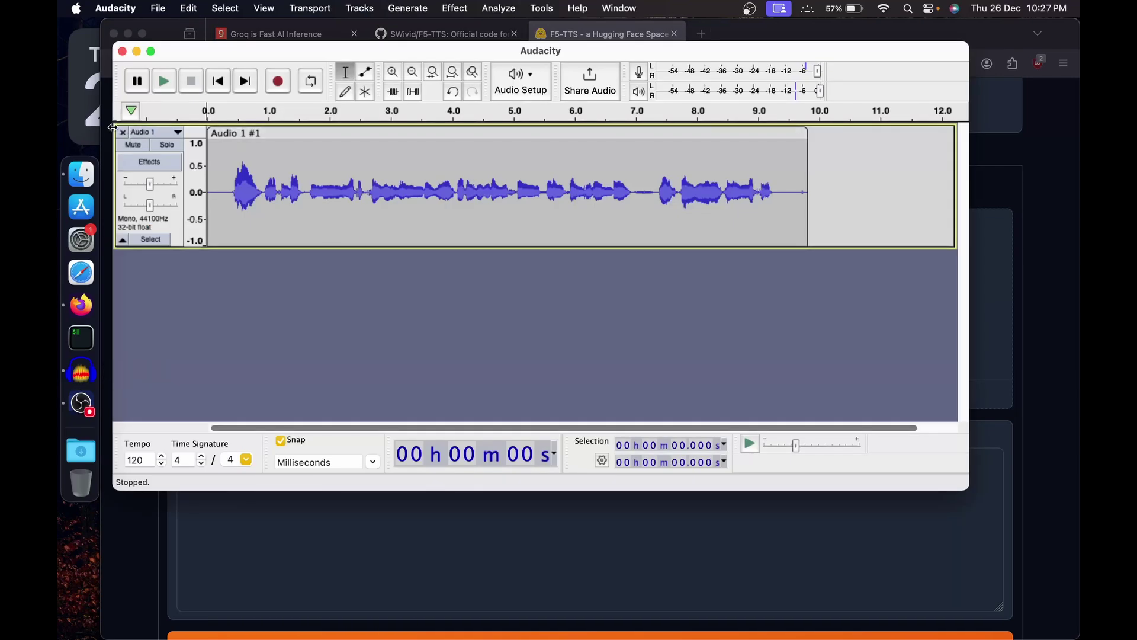
click(122, 133)
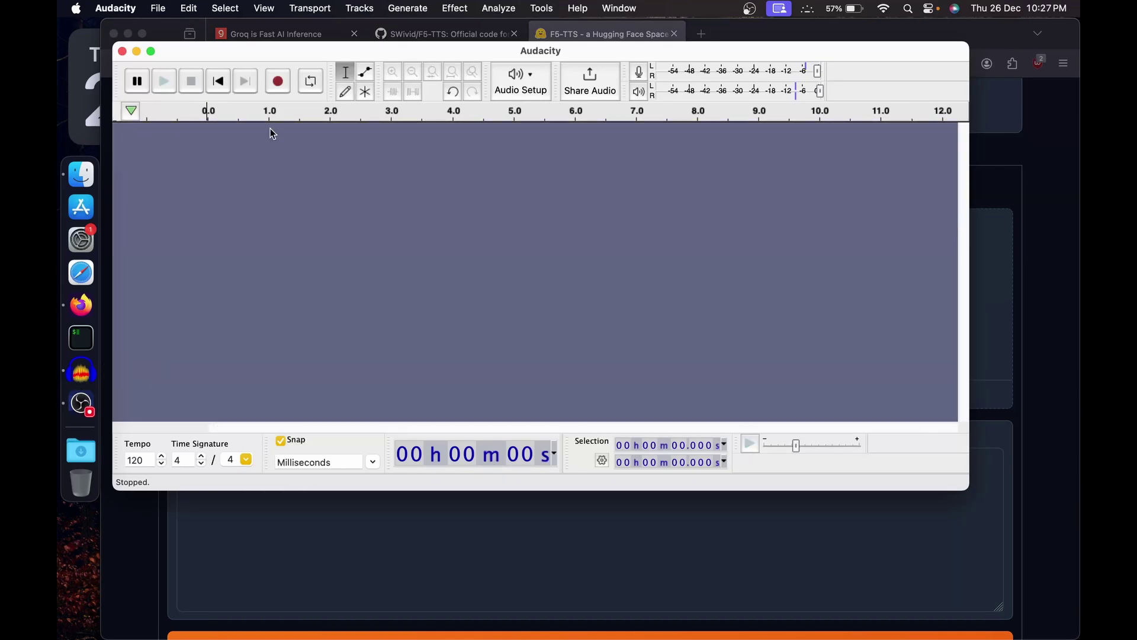
click(279, 81)
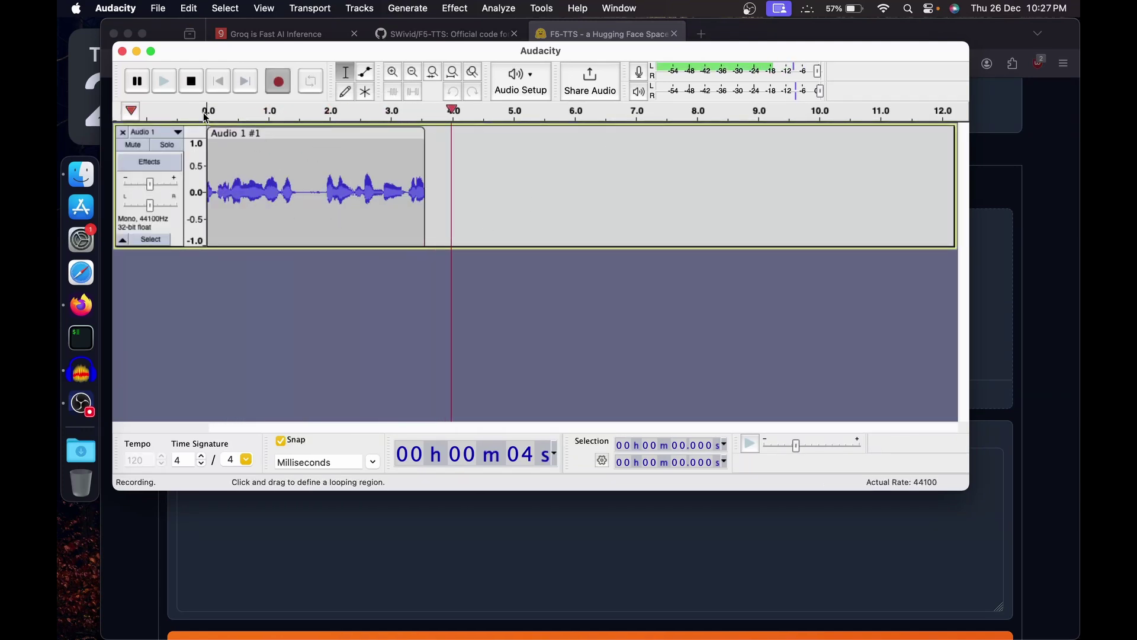
click(191, 81)
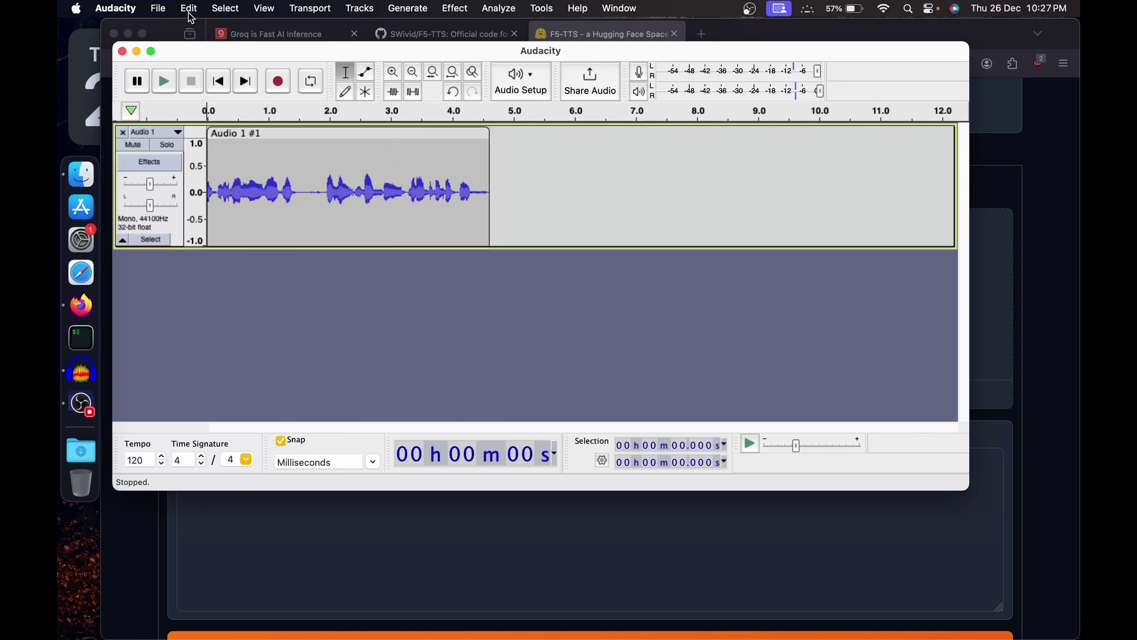
Export the recording as vocals.mp3 in the VOCALS folder, replacing the existing file.
click(158, 8)
click(215, 124)
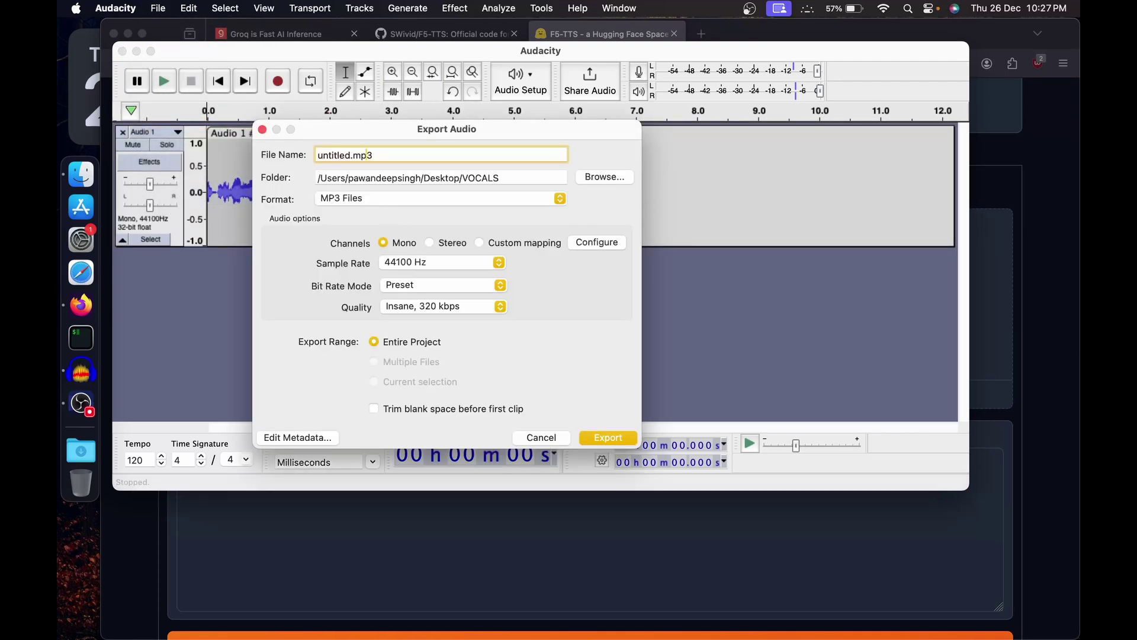
text(vocals.mp3)
key(Return)
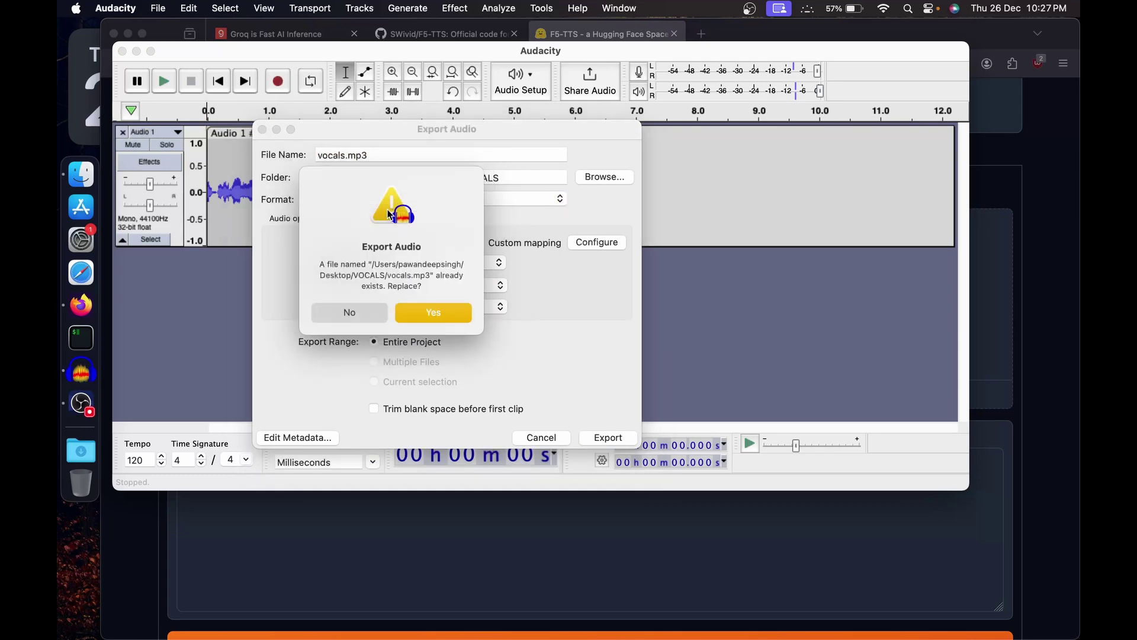
key(Return)
Switch back to Firefox, load the exported vocals recording as the Batched TTS reference audio and briefly preview it.
key(ctrl+Up)
click(595, 296)
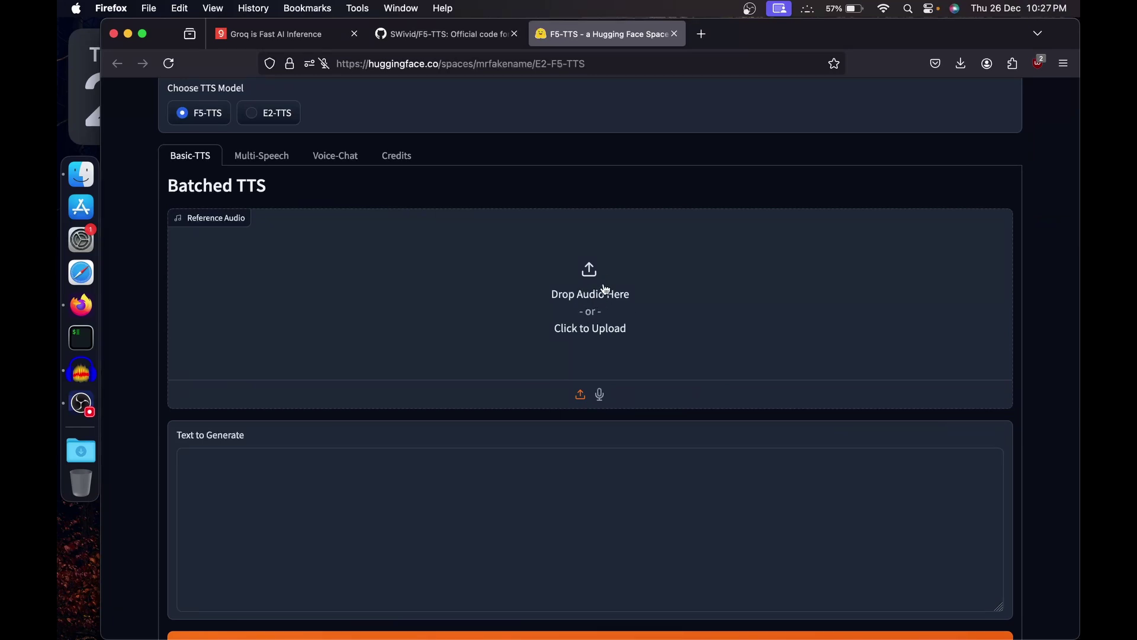
drag(606, 289, 581, 284)
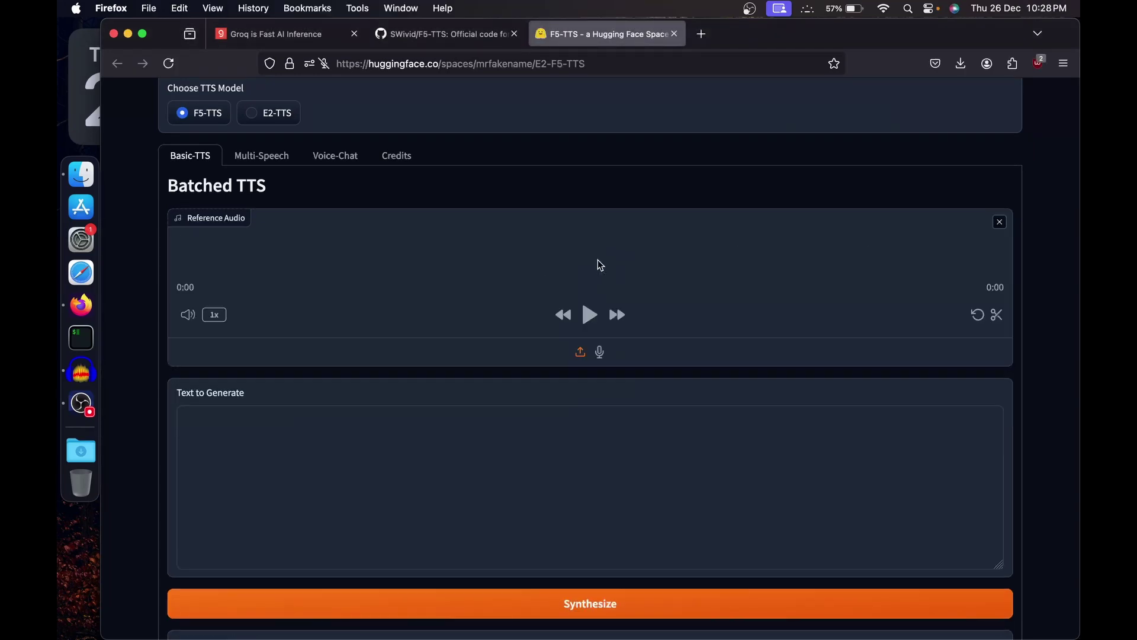
scroll(598, 261, down, 1)
click(590, 283)
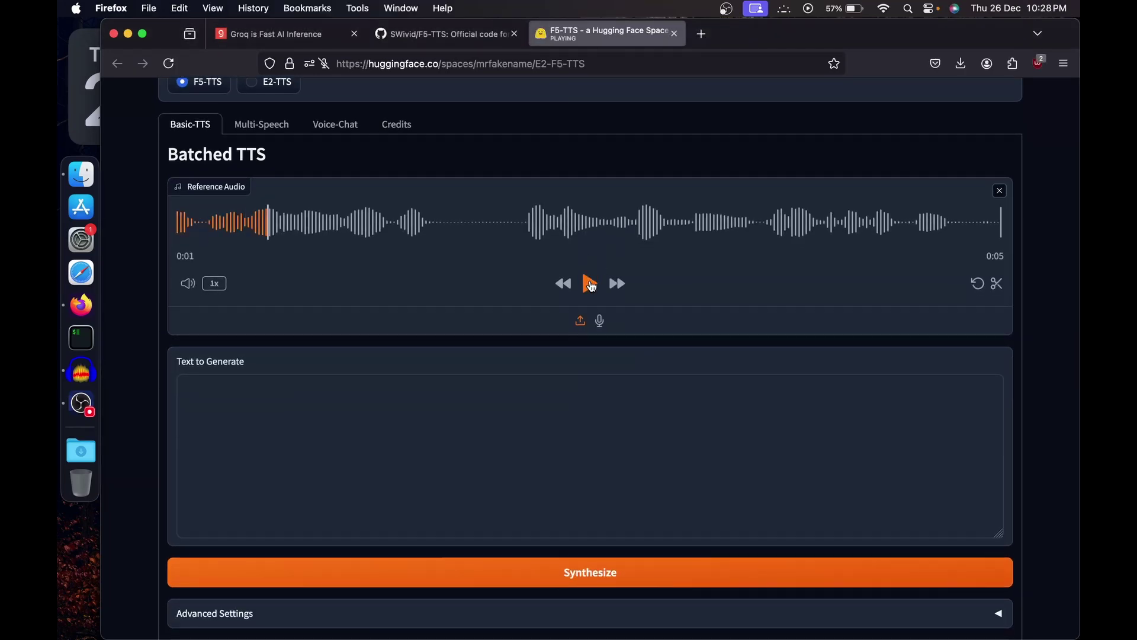
click(590, 283)
Enter "Hi how are you ?" as the text to generate and synthesize the speech.
scroll(474, 267, down, 3)
click(372, 315)
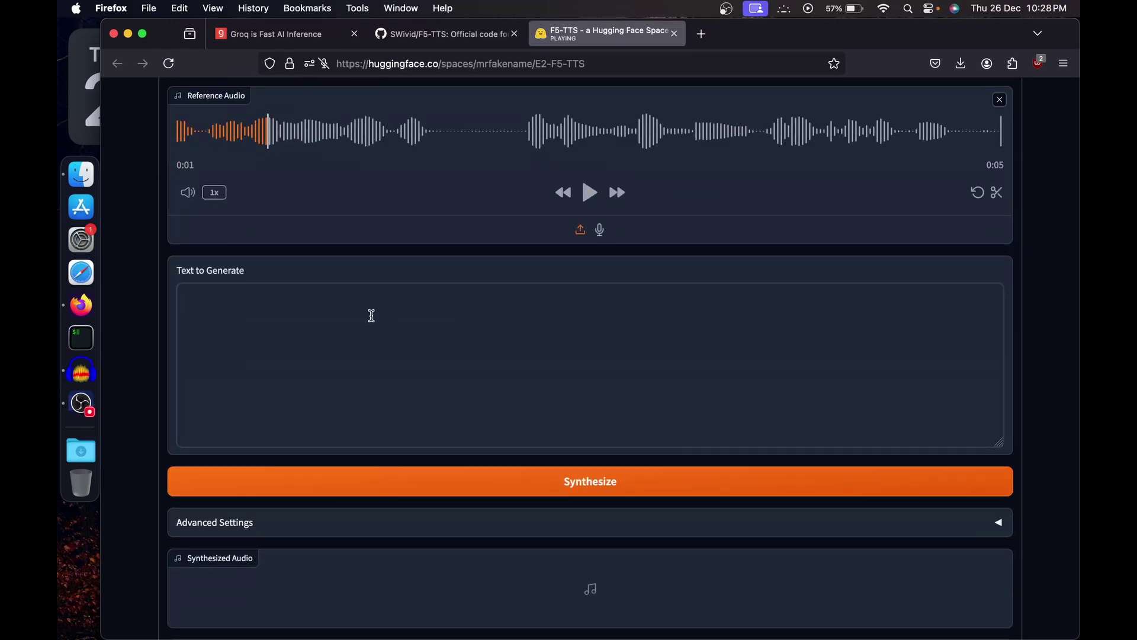
scroll(371, 316, down, 1)
text(Hi)
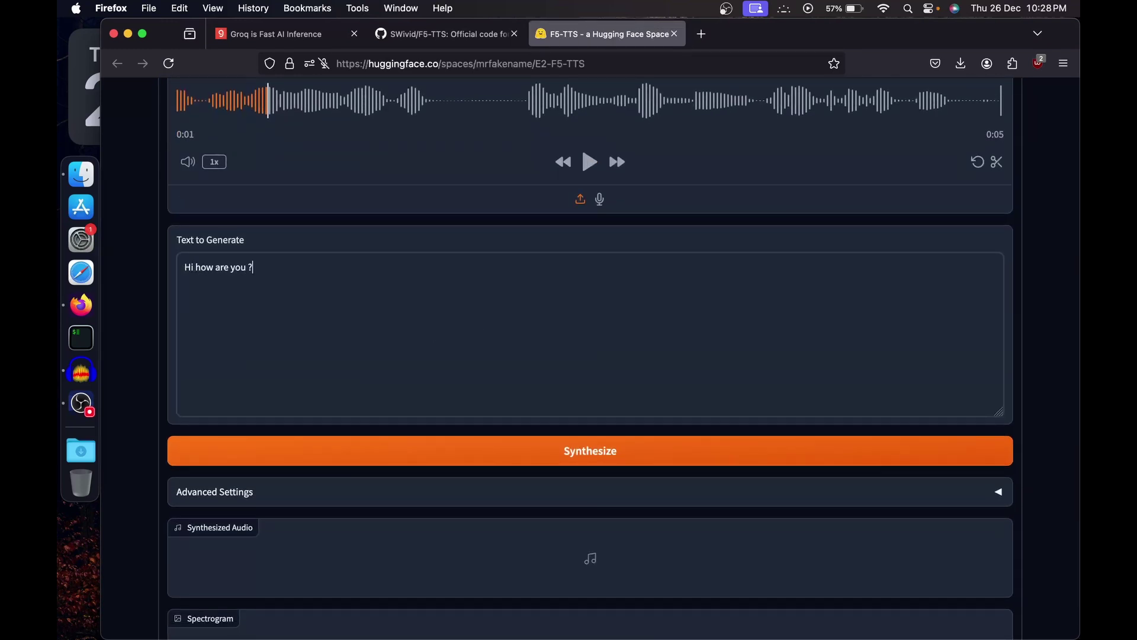
click(573, 453)
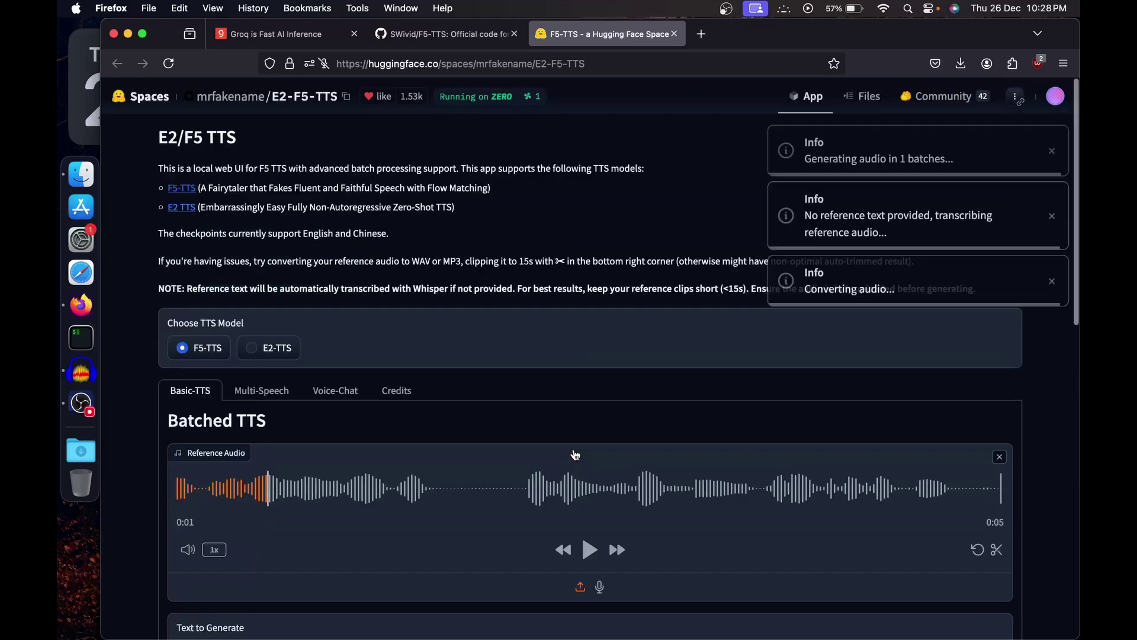
Play the synthesized audio generated from the cloned voice.
scroll(575, 454, down, 1)
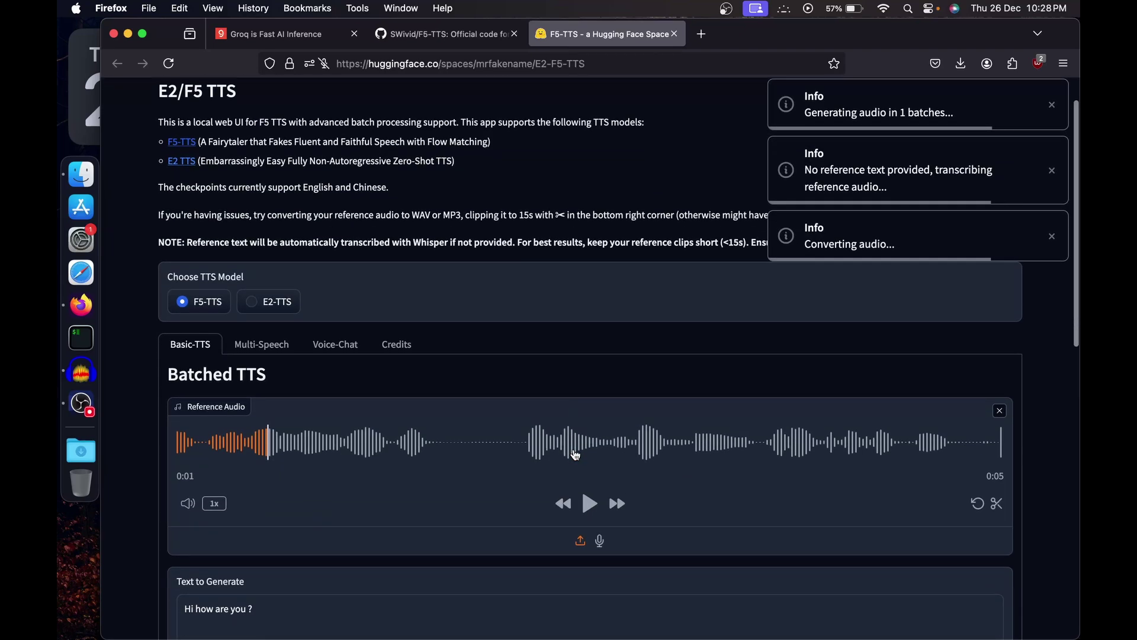
scroll(575, 454, down, 2)
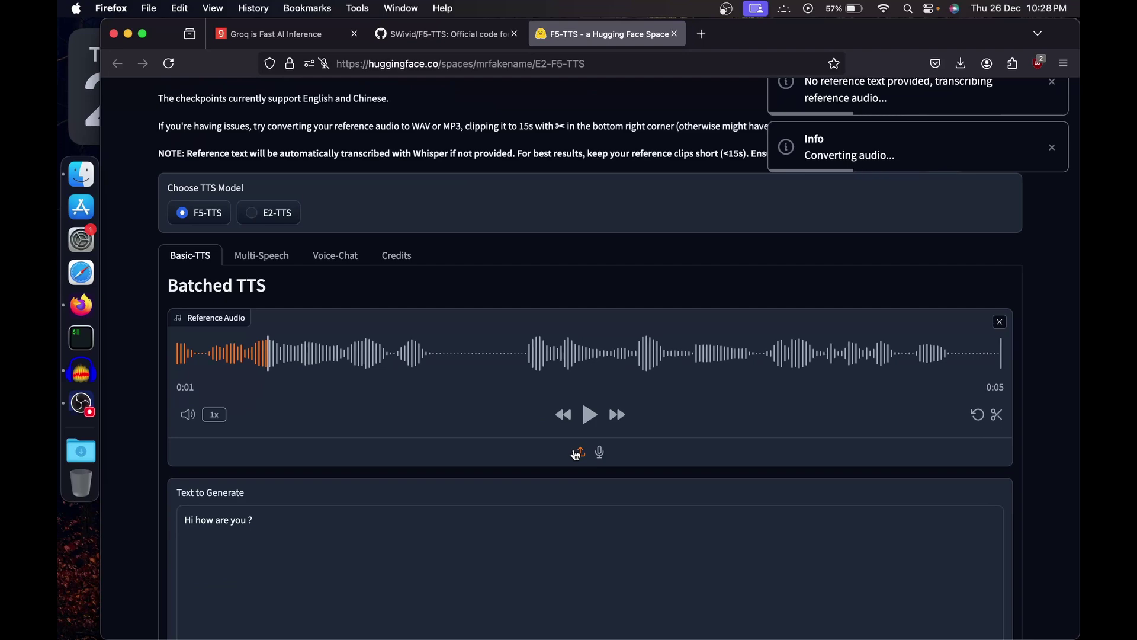
scroll(575, 454, up, 3)
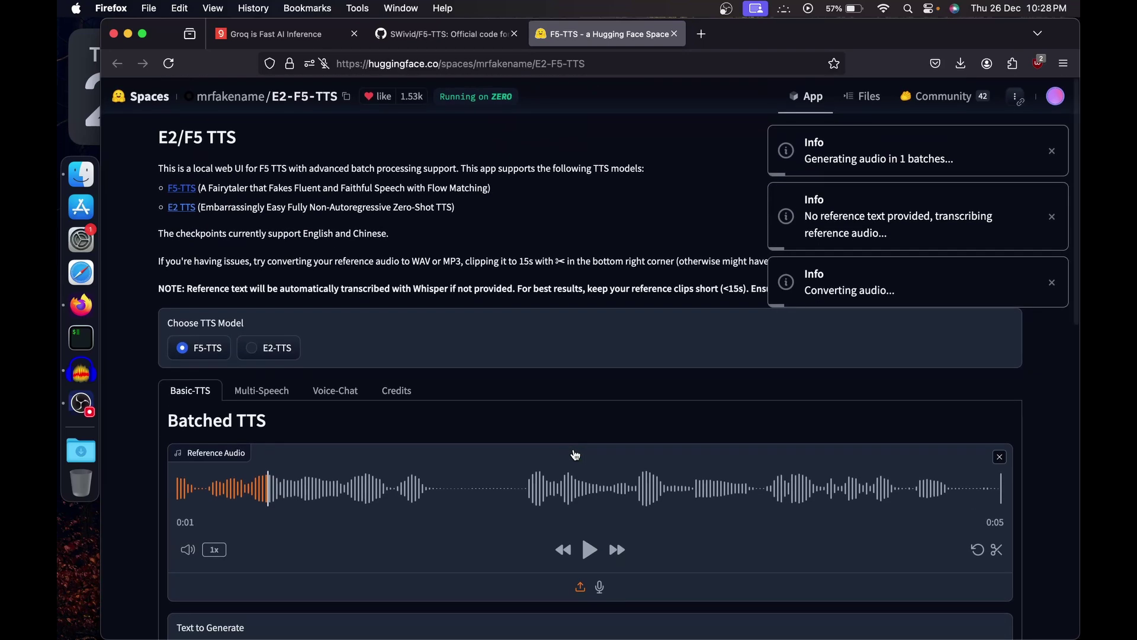
scroll(575, 454, down, 15)
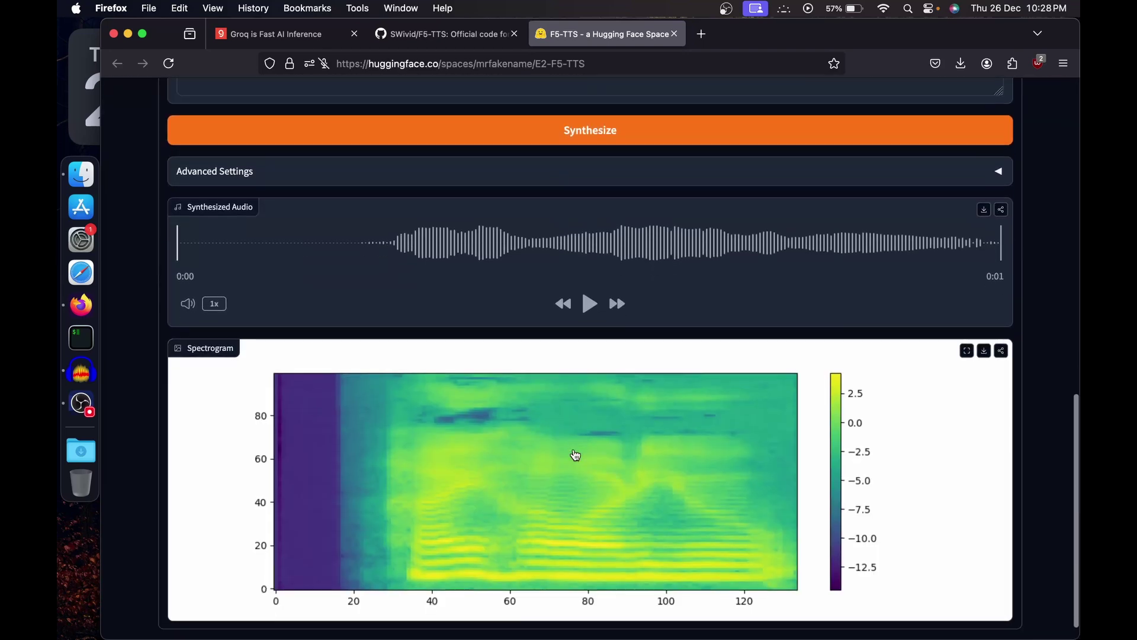
click(590, 277)
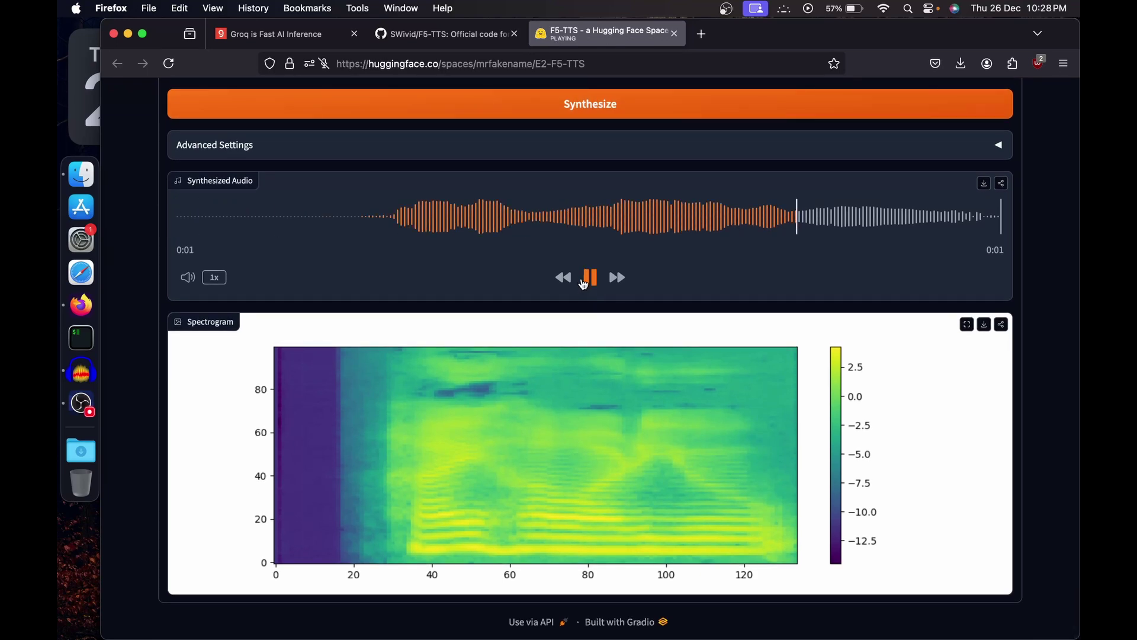
Review the Batched TTS reference audio and input text alongside the synthesized audio.
scroll(584, 284, up, 1)
scroll(583, 285, up, 10)
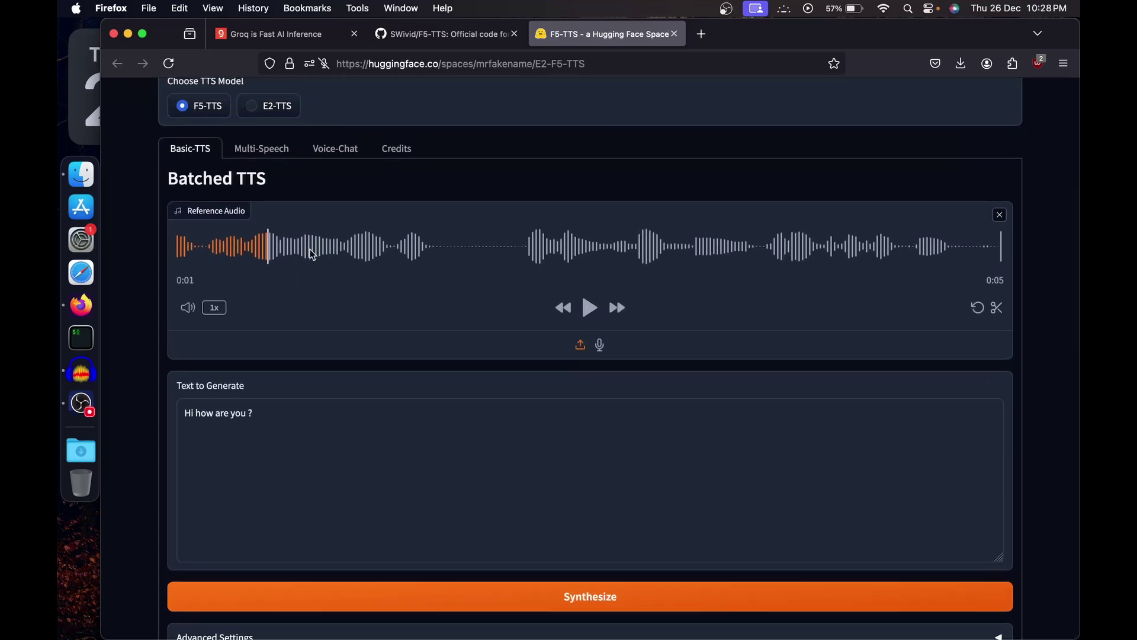
scroll(616, 265, down, 10)
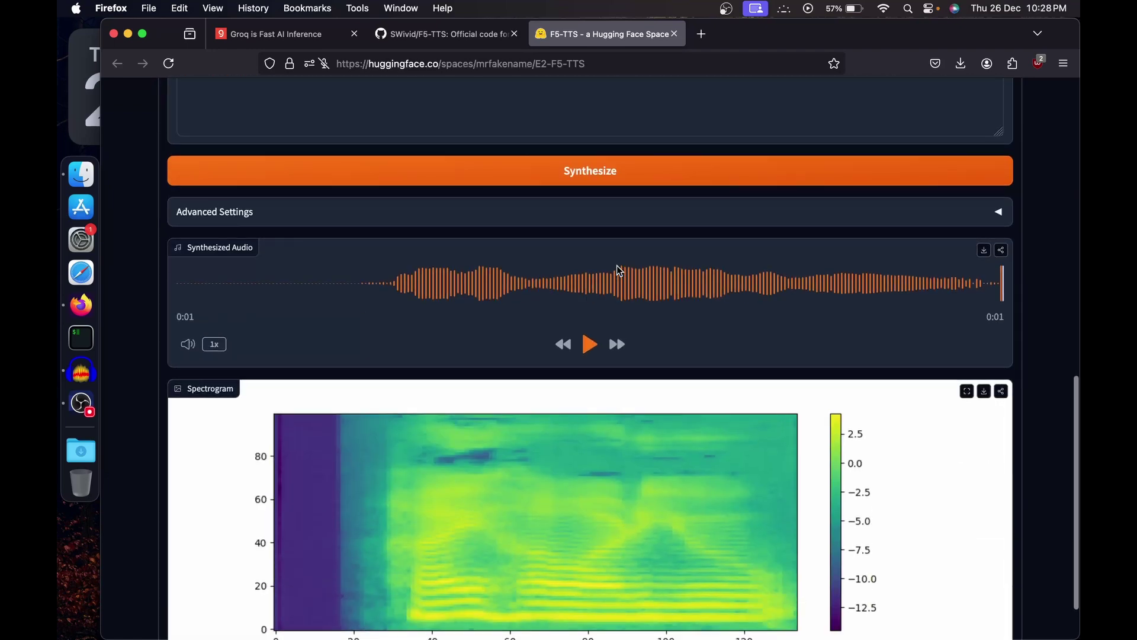
scroll(619, 271, up, 9)
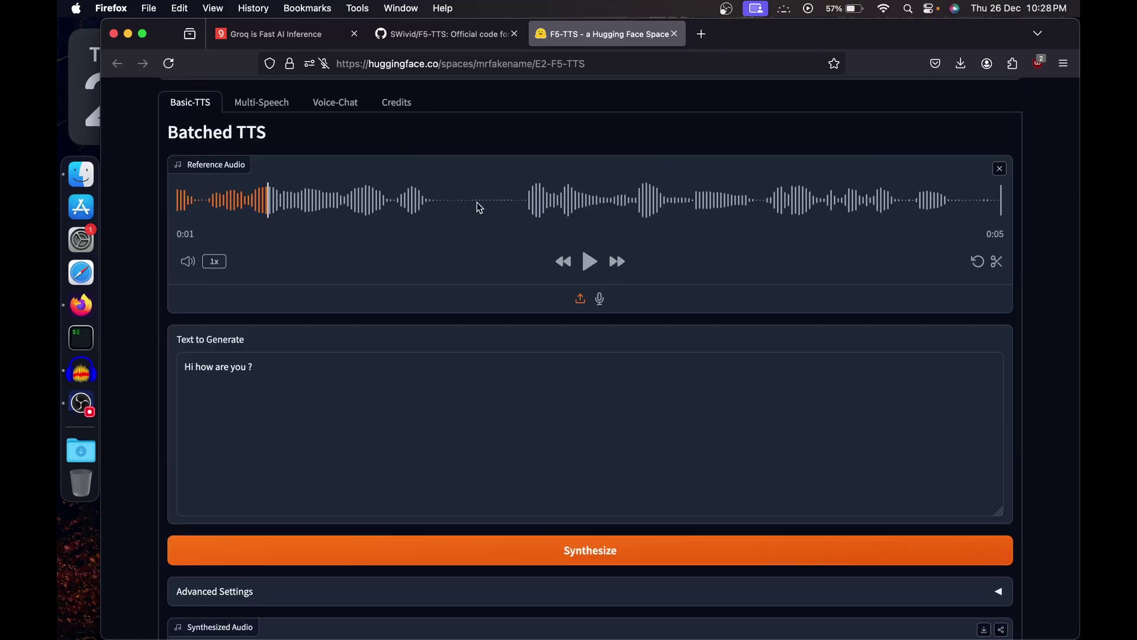
scroll(576, 256, down, 6)
scroll(601, 414, up, 6)
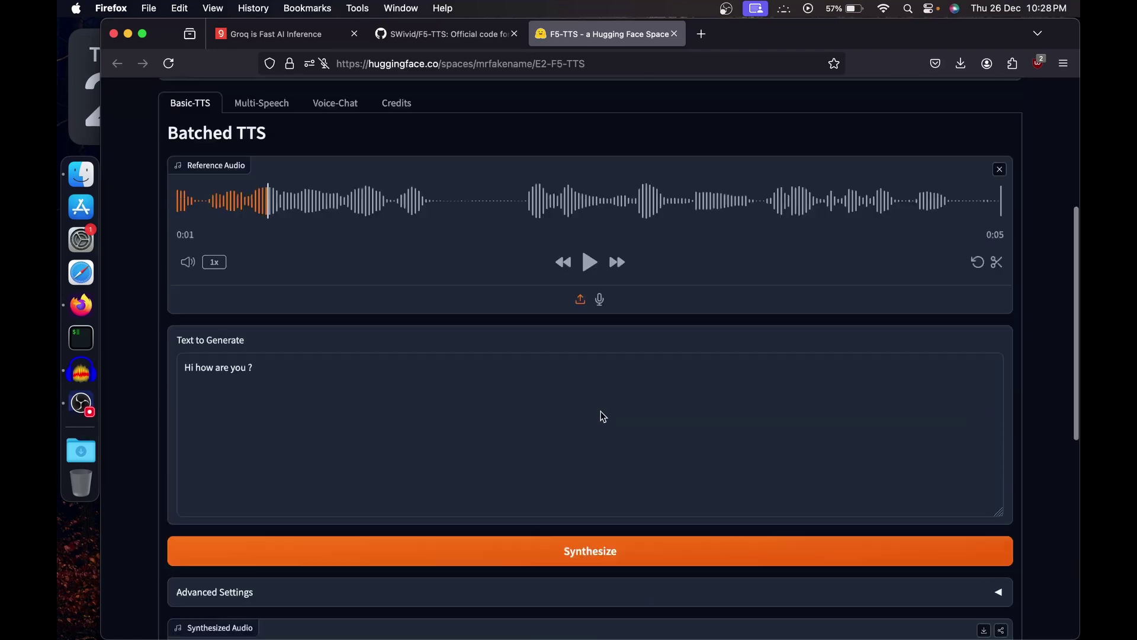
scroll(602, 417, up, 1)
scroll(726, 248, down, 8)
scroll(658, 349, up, 1)
scroll(662, 353, up, 9)
Open the Multi-Speech section and set the first speech type's name to Spk_1.
click(259, 252)
scroll(258, 257, down, 2)
click(254, 442)
key(super+a)
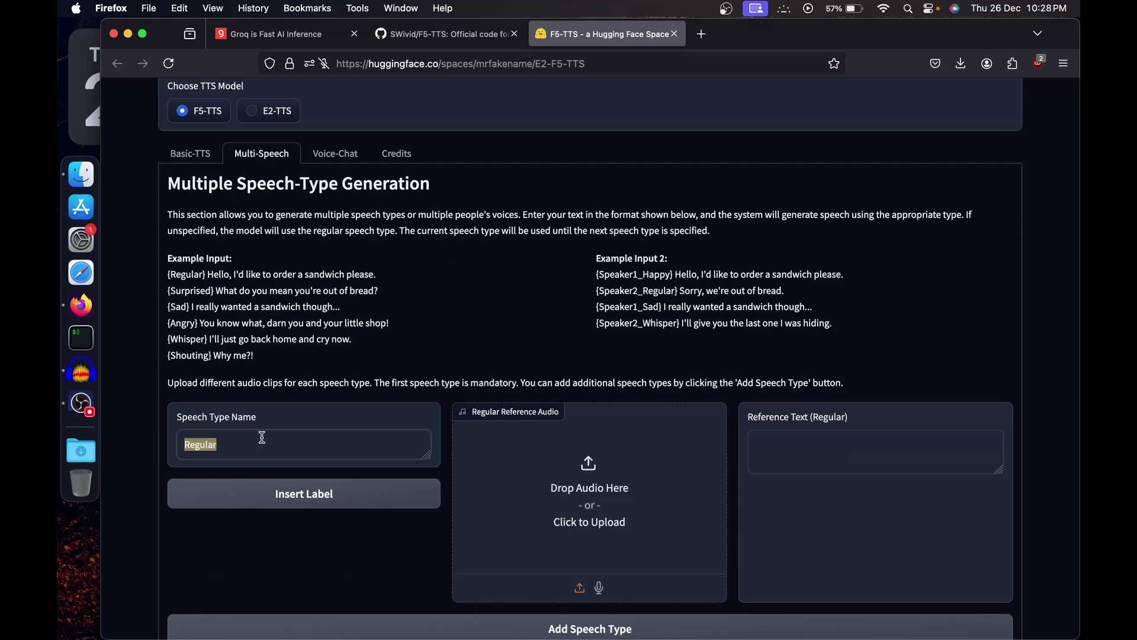
text(SPk_1)
scroll(618, 433, down, 2)
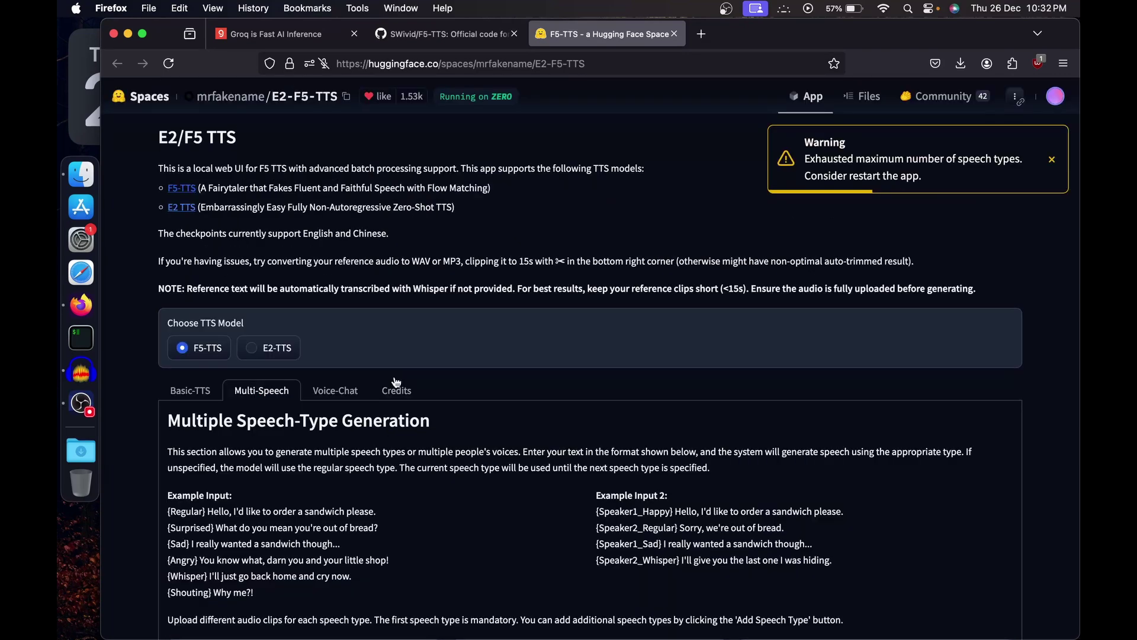
Try to add another speech type below the Regular one and dismiss the notification.
scroll(396, 382, down, 5)
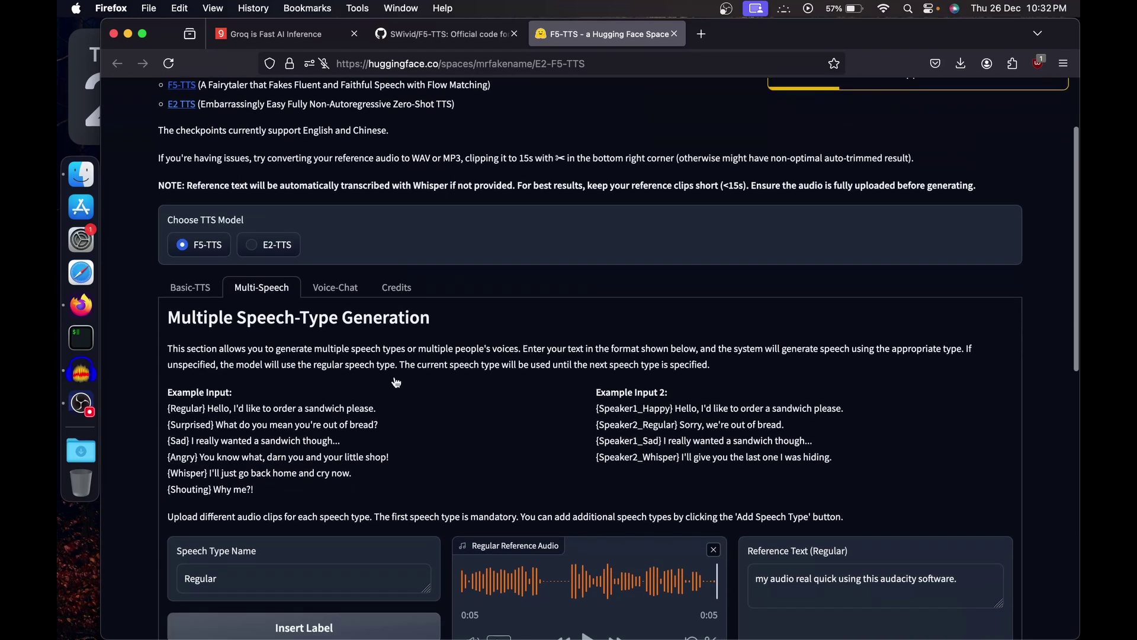
scroll(265, 328, down, 7)
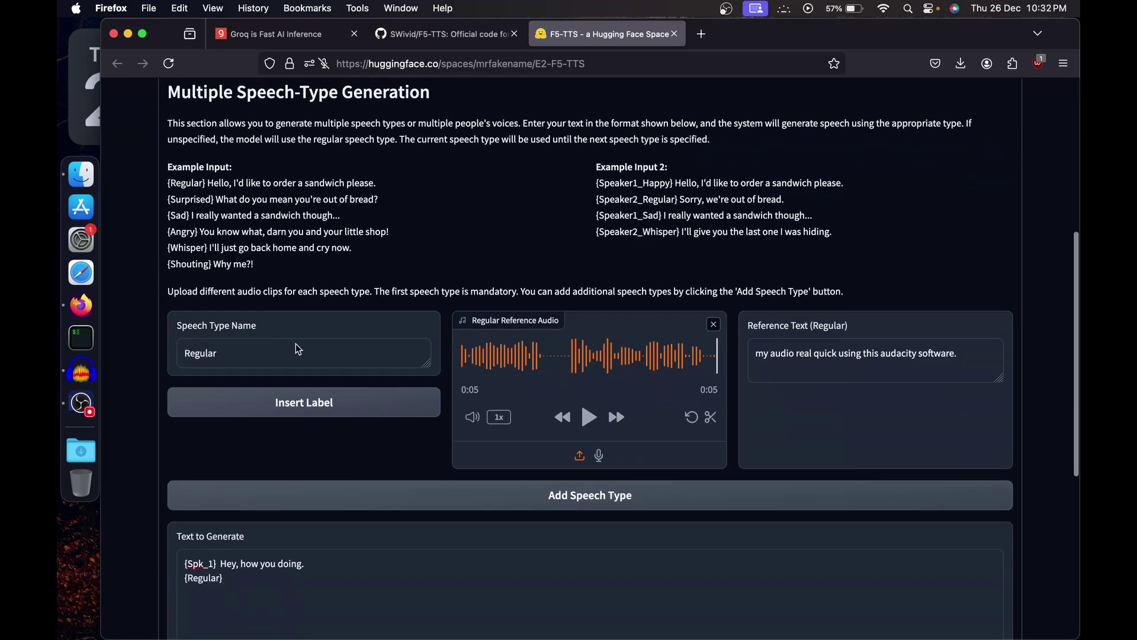
drag(321, 293, 534, 296)
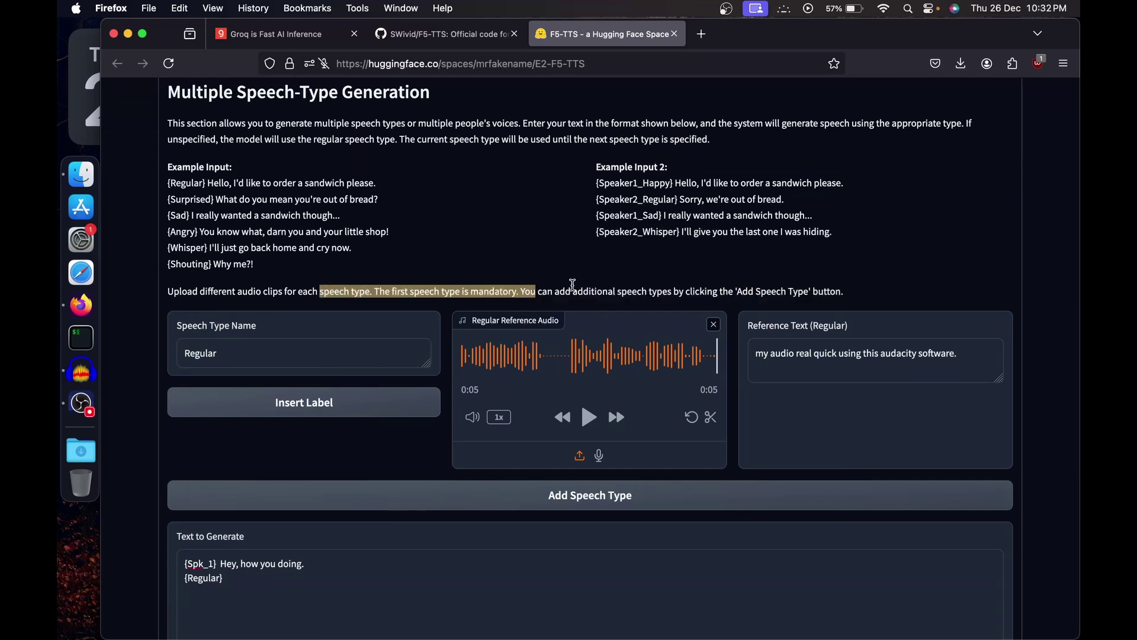
click(571, 286)
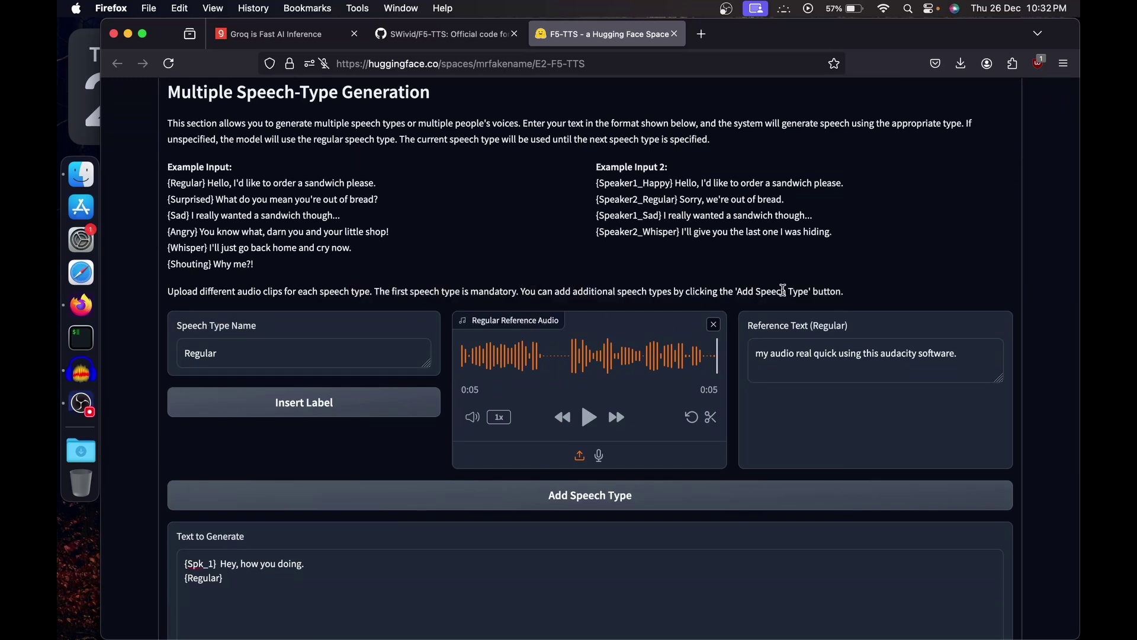
click(526, 504)
drag(828, 158, 929, 168)
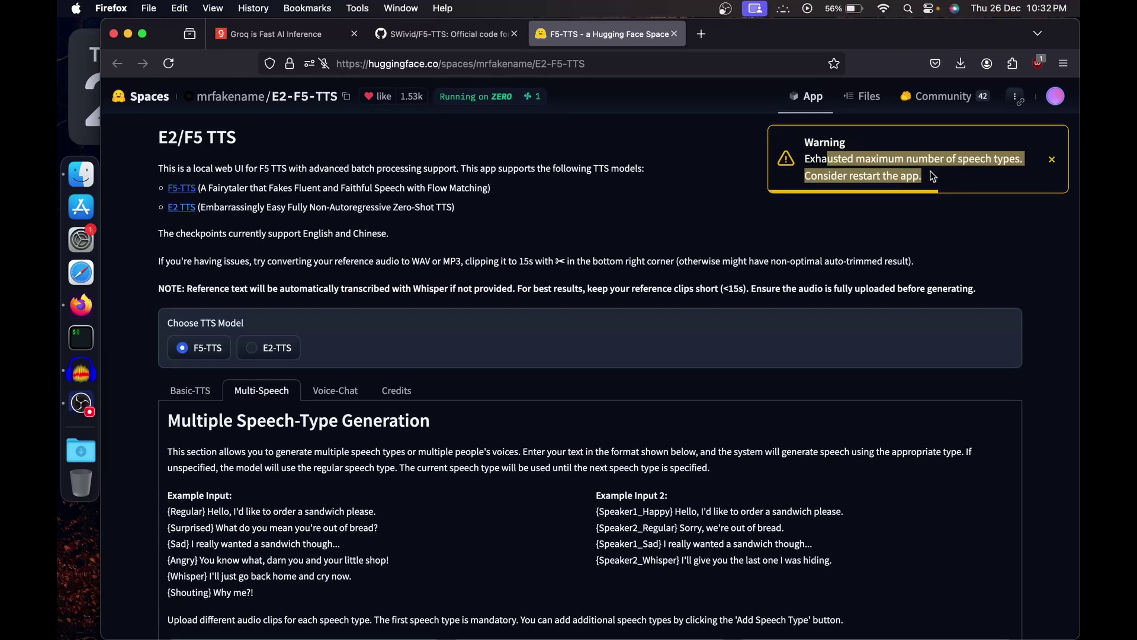
click(933, 175)
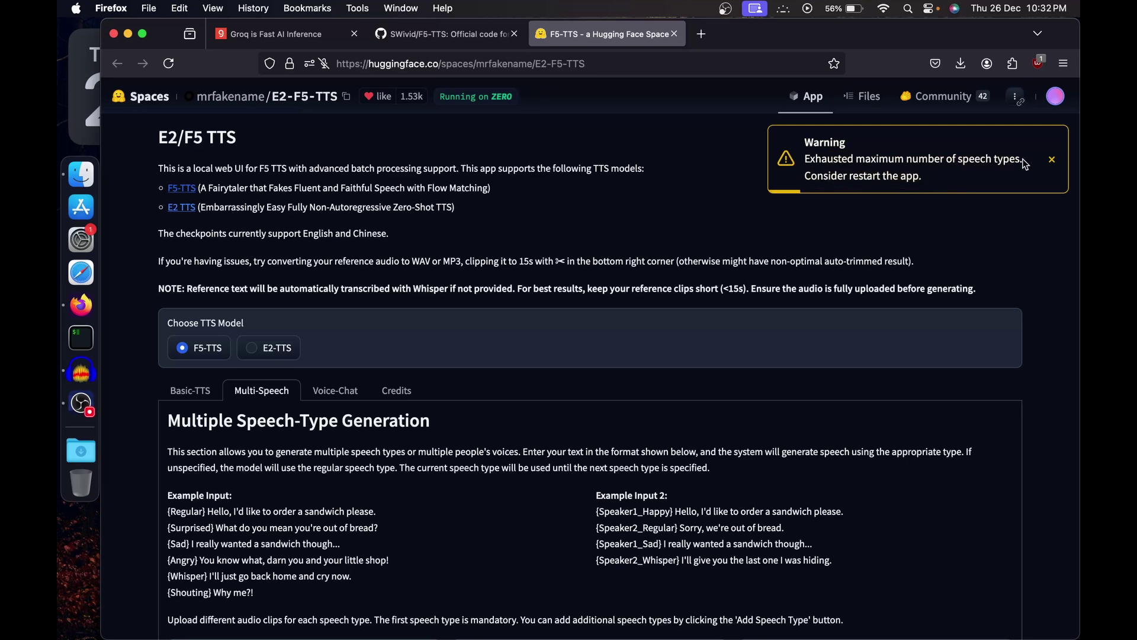
click(1052, 159)
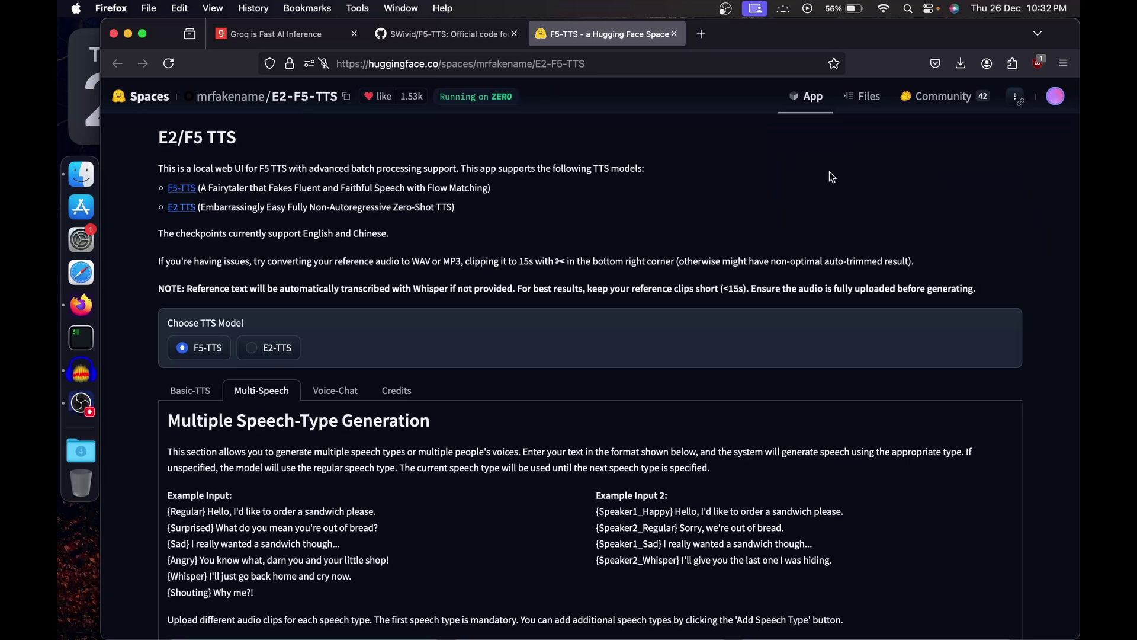
Examine the Multi-Speech example input that labels each line with a speech type.
scroll(829, 171, down, 3)
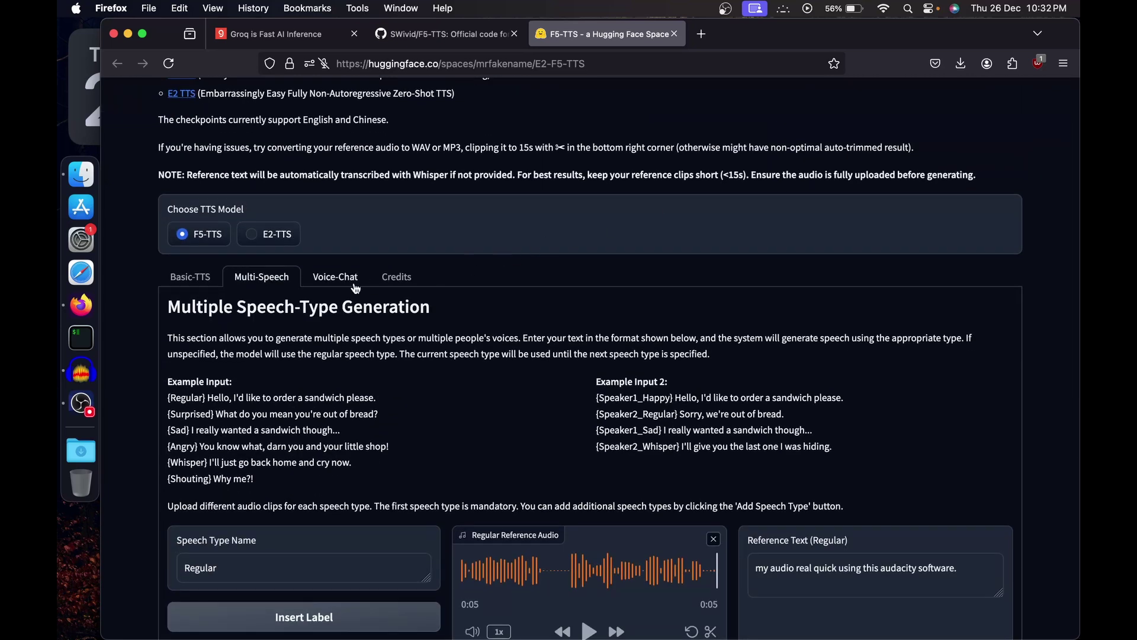
scroll(356, 289, down, 2)
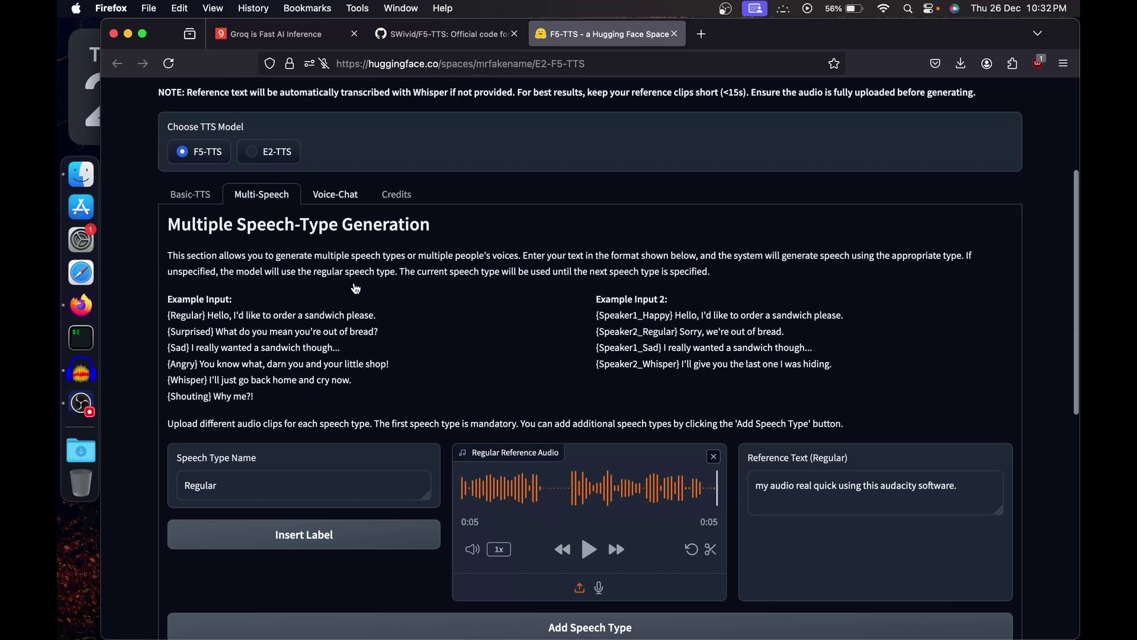
scroll(356, 288, down, 1)
drag(186, 293, 342, 357)
click(343, 358)
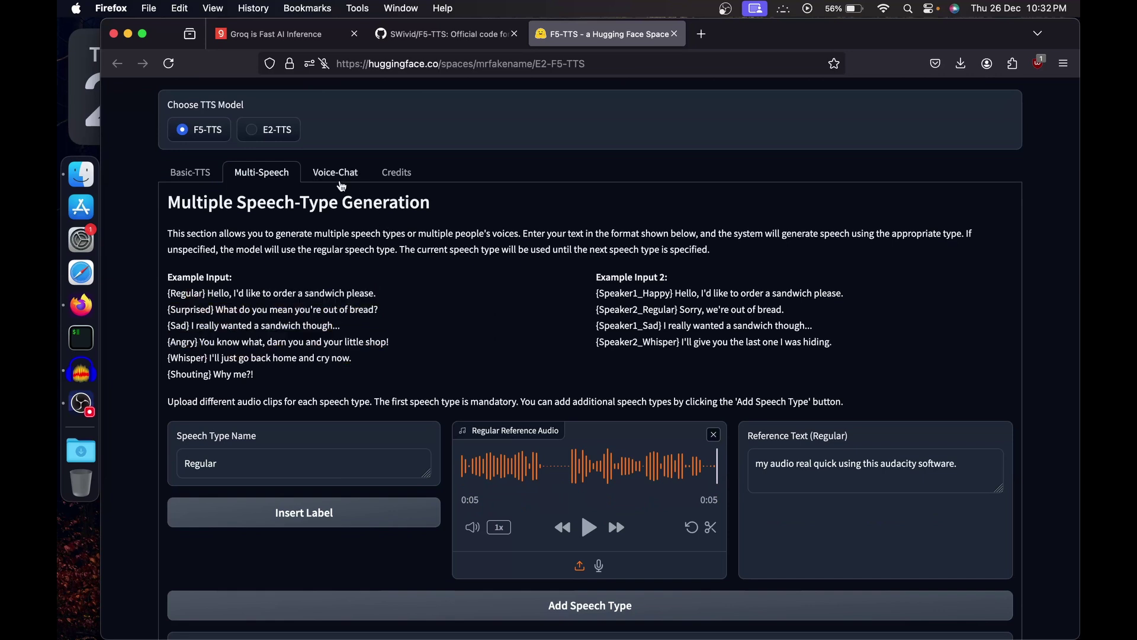
Open Voice-Chat, load the voice recording as its reference audio and briefly preview it.
click(342, 185)
scroll(328, 319, down, 2)
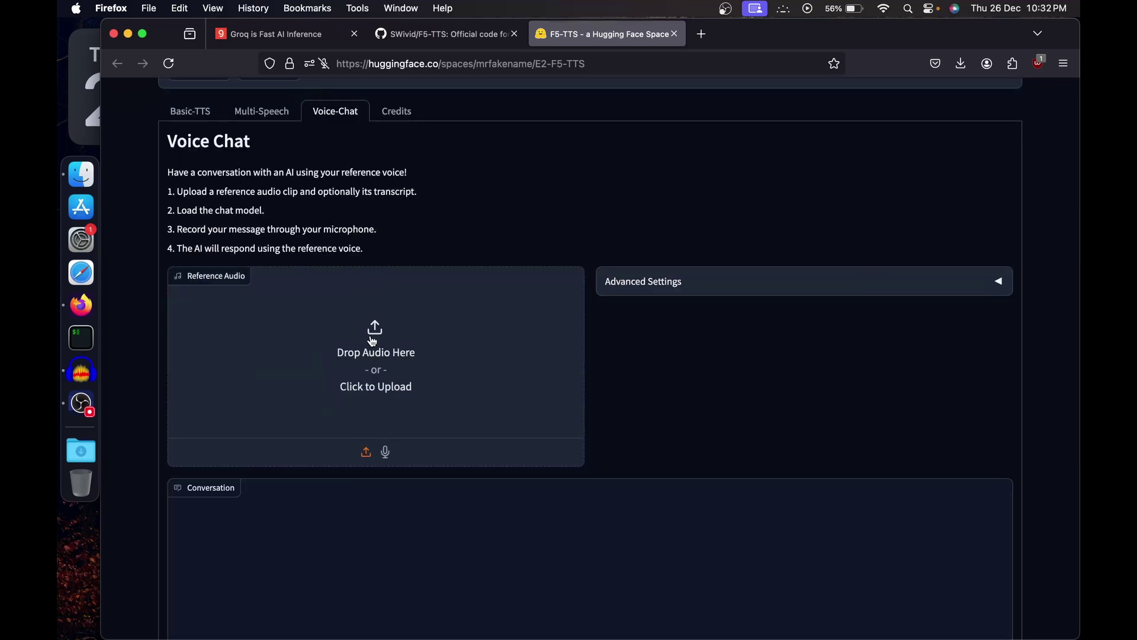
click(375, 378)
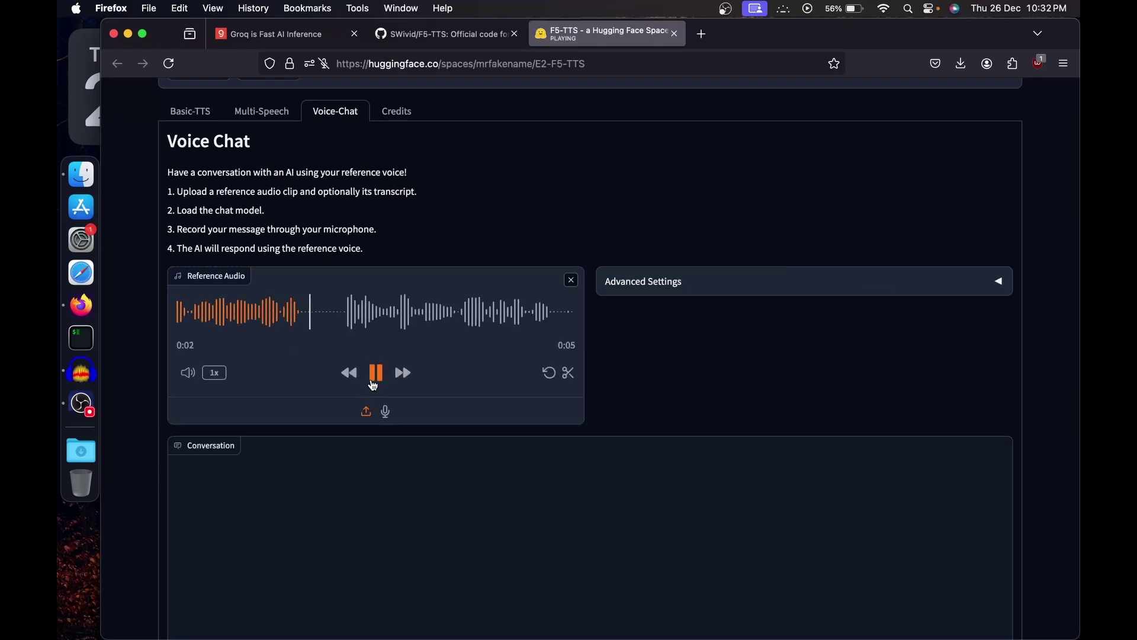
click(374, 375)
Expand the Voice Chat advanced settings, examine the silence removal, reference text and system prompt options, and collapse them.
click(690, 283)
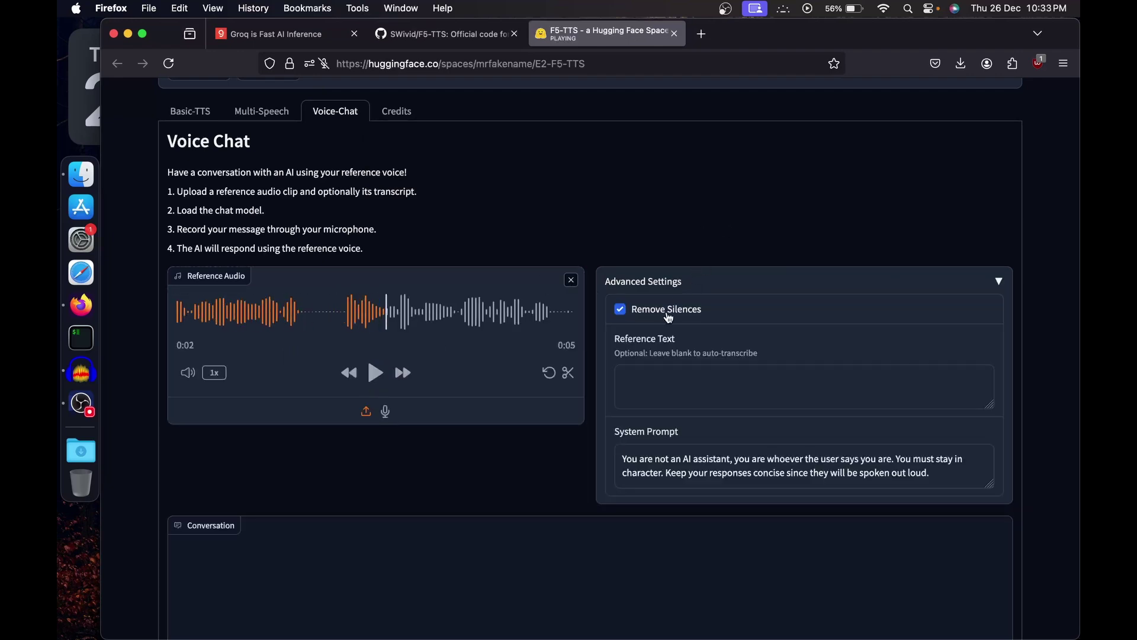
scroll(693, 305, down, 2)
scroll(681, 355, down, 1)
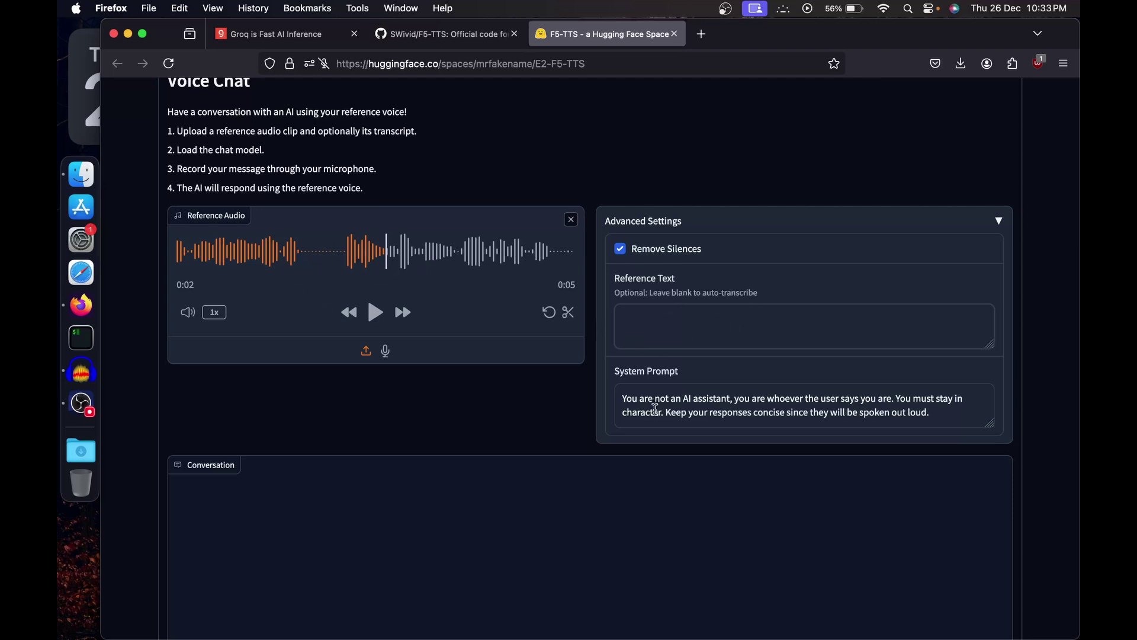
scroll(655, 408, down, 1)
drag(961, 412, 591, 369)
click(999, 196)
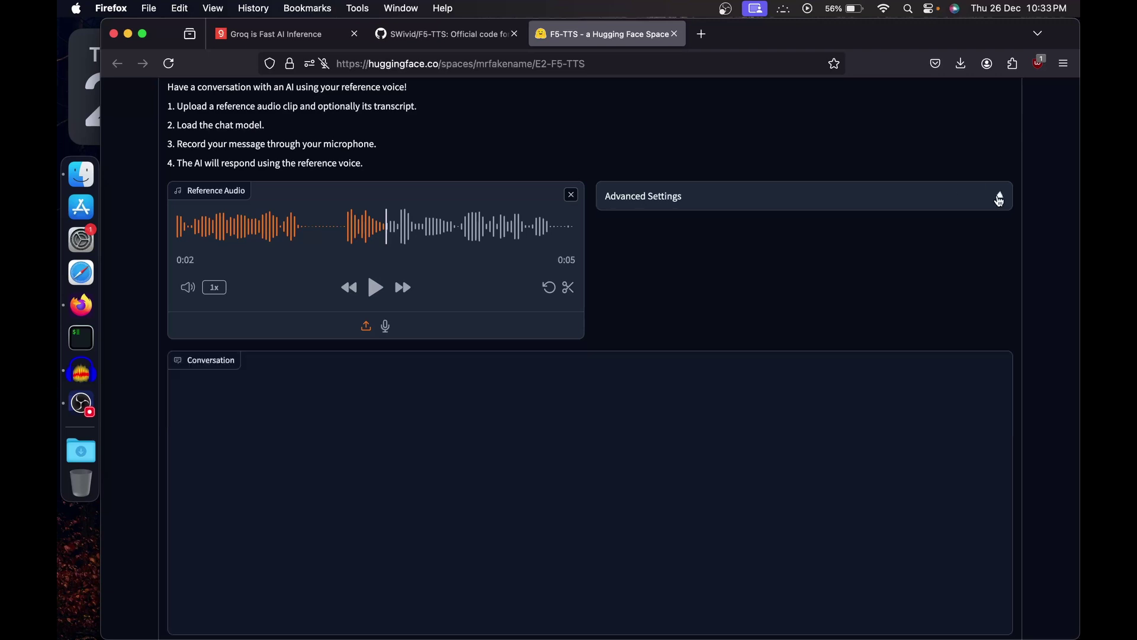
Send the chat message "hi" and play the AI's spoken reply.
scroll(584, 308, down, 4)
scroll(587, 314, down, 3)
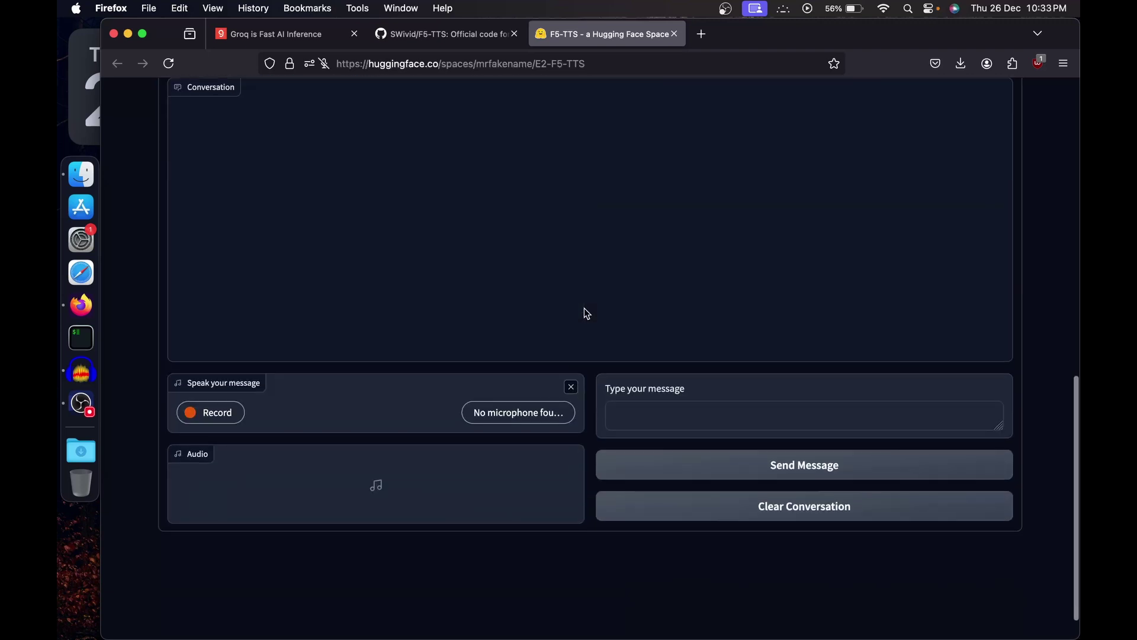
click(626, 418)
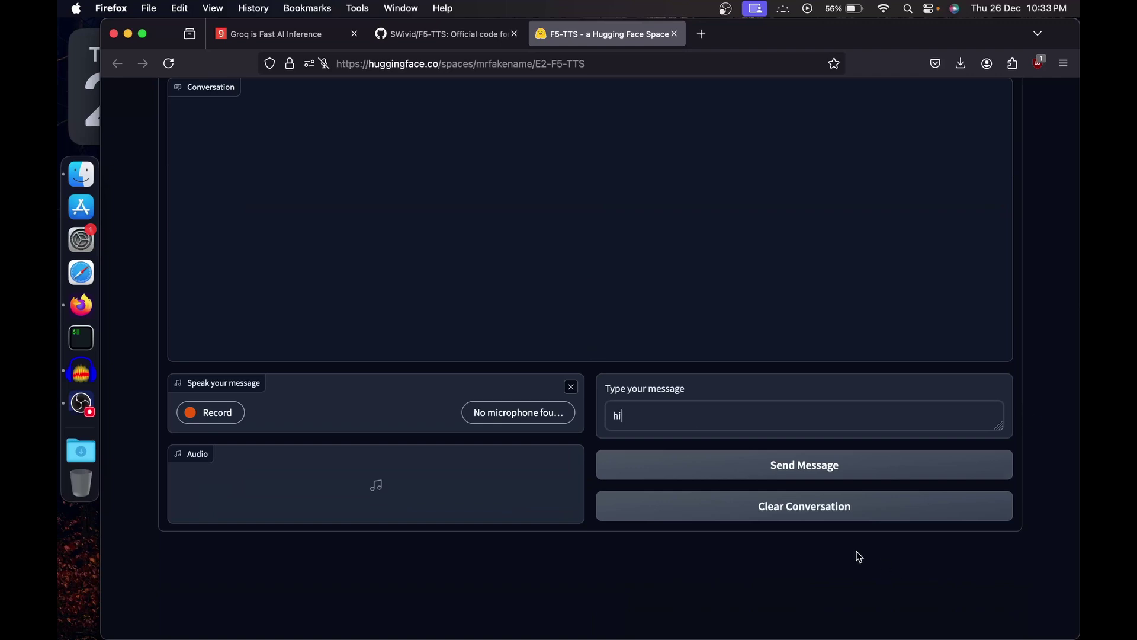
click(736, 467)
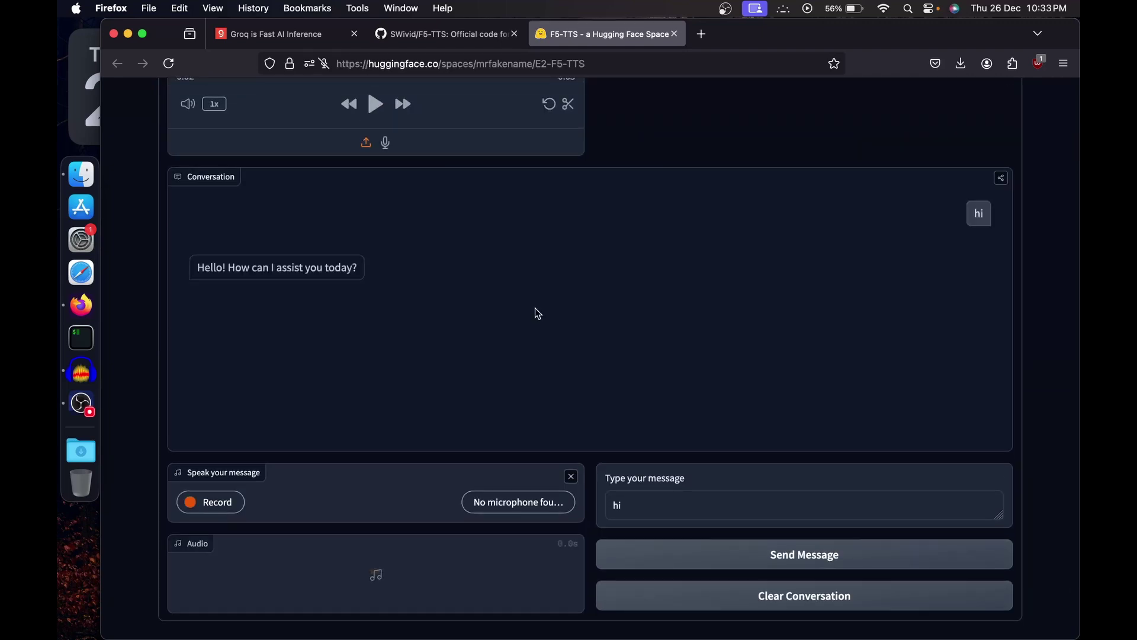
scroll(537, 313, down, 2)
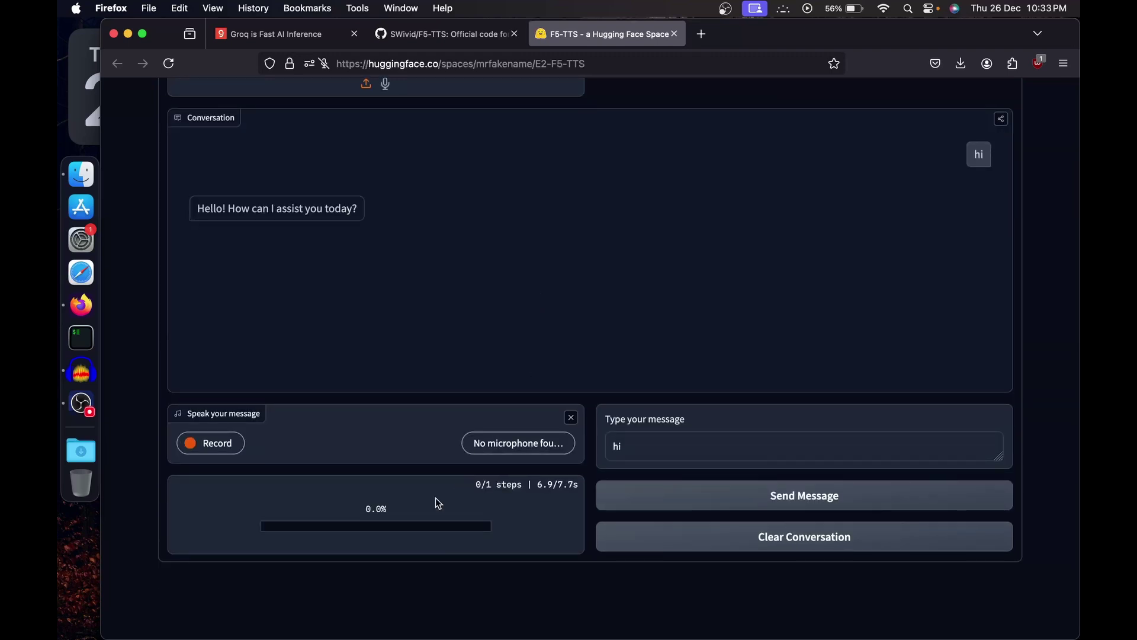
click(377, 582)
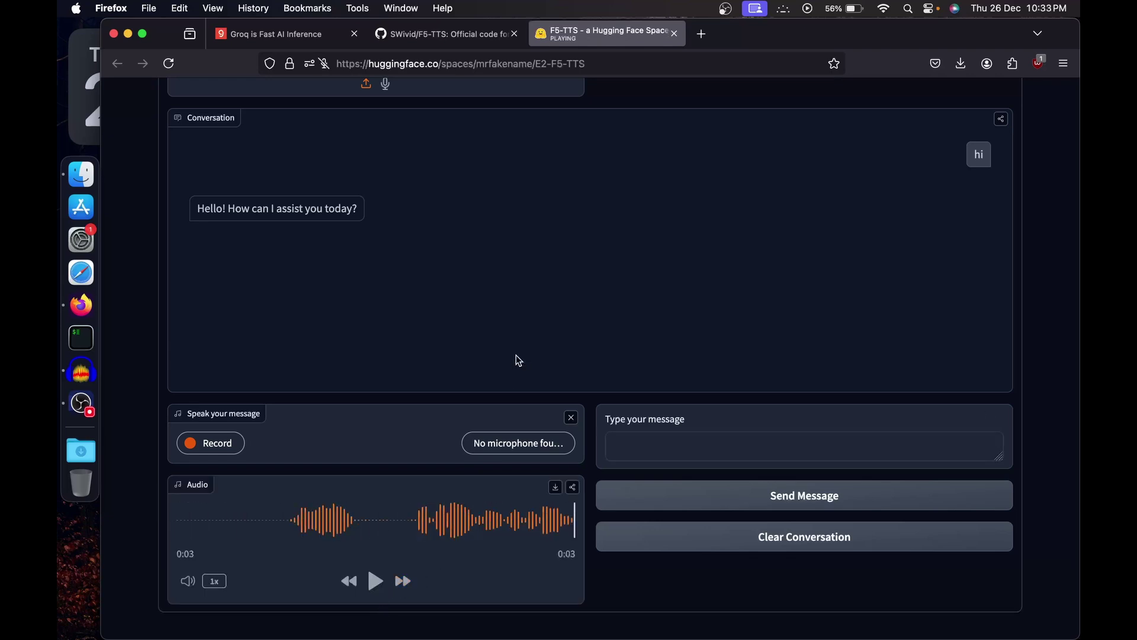
scroll(517, 354, up, 5)
scroll(517, 354, up, 1)
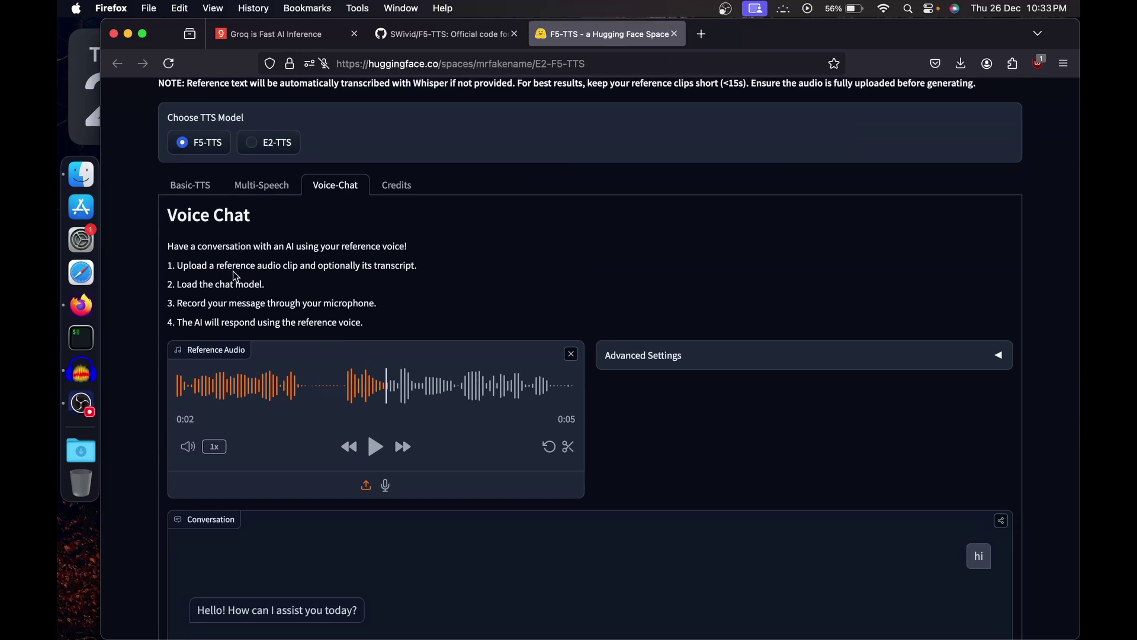
scroll(233, 271, up, 3)
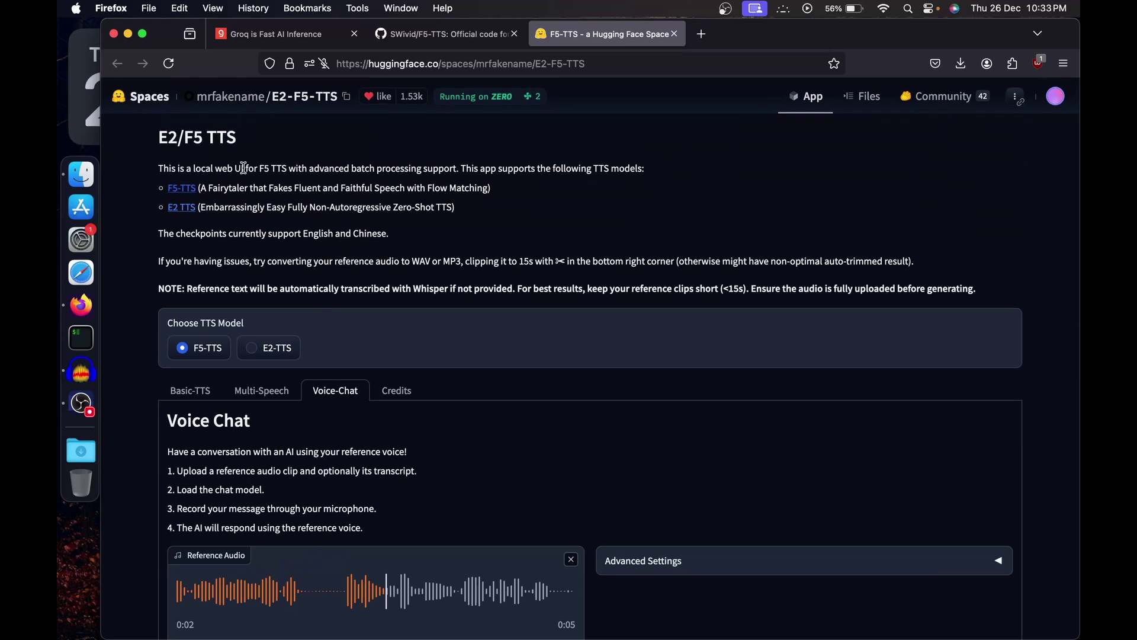
drag(193, 139, 264, 140)
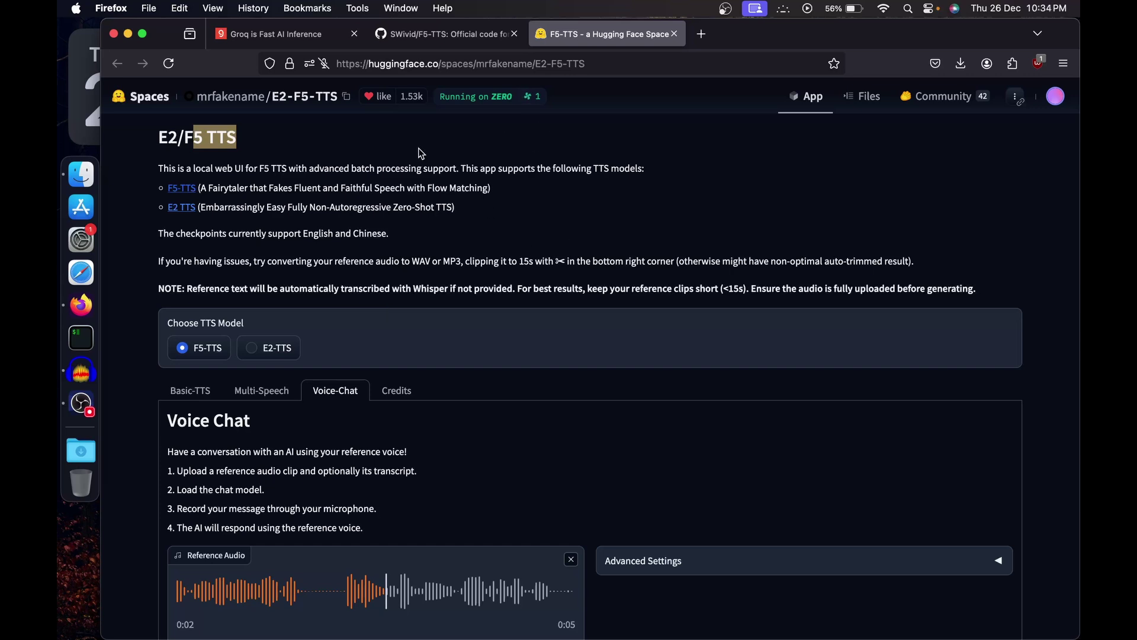
Switch to the SWivid/F5-TTS GitHub page and find the Installation section of the README.
click(452, 37)
scroll(345, 339, down, 5)
scroll(347, 339, down, 3)
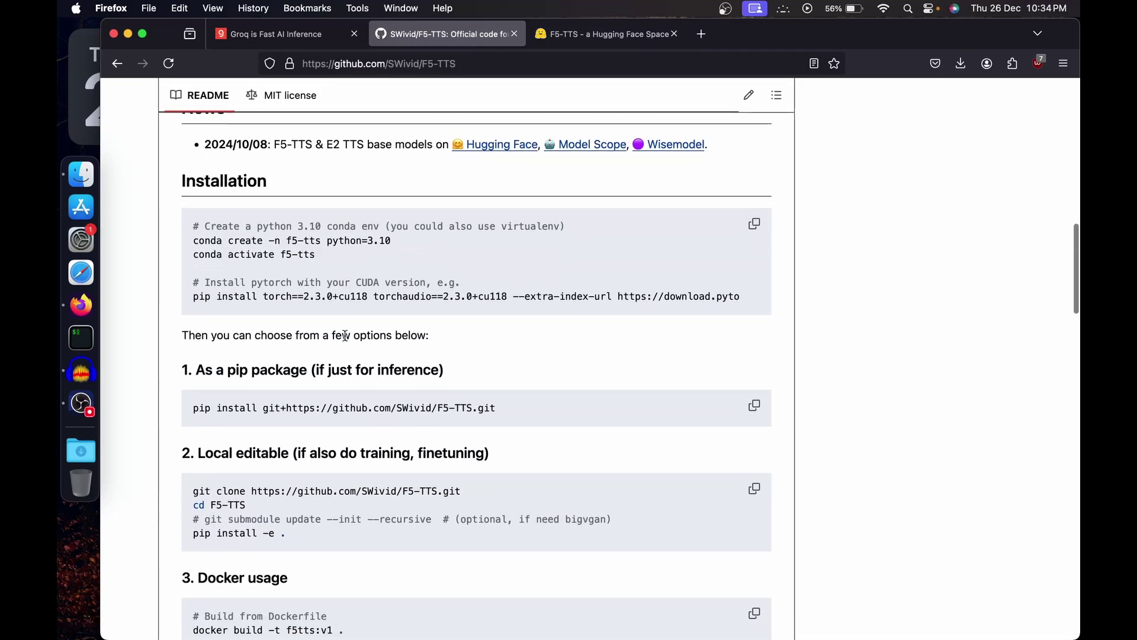
Copy the F5-TTS repository's HTTPS clone URL from its GitHub page.
scroll(346, 336, up, 15)
click(756, 225)
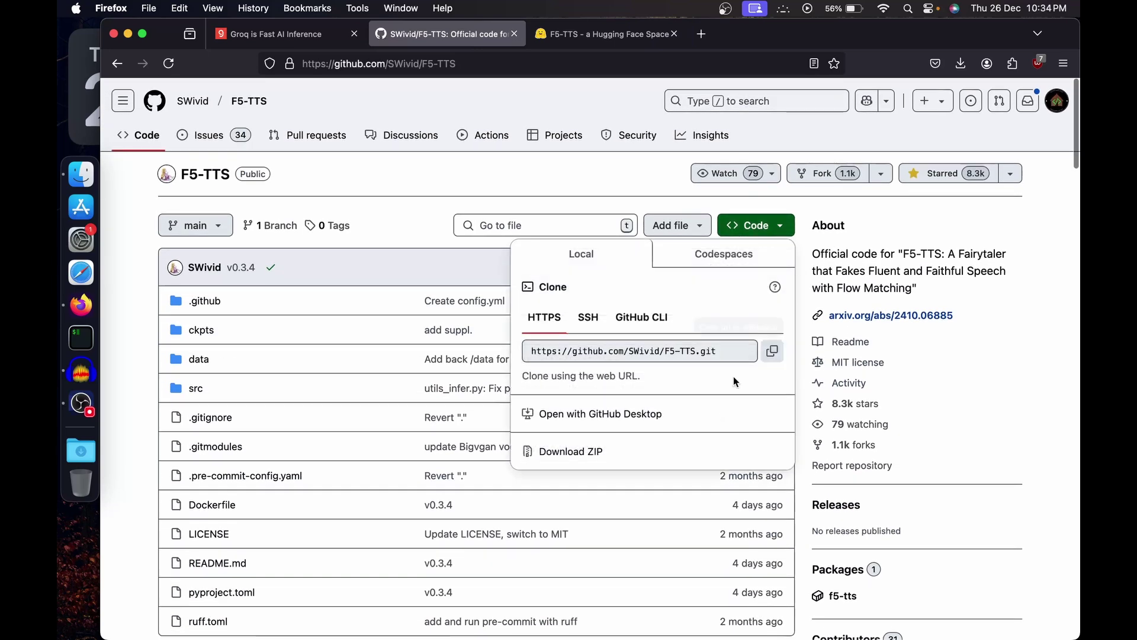
click(774, 352)
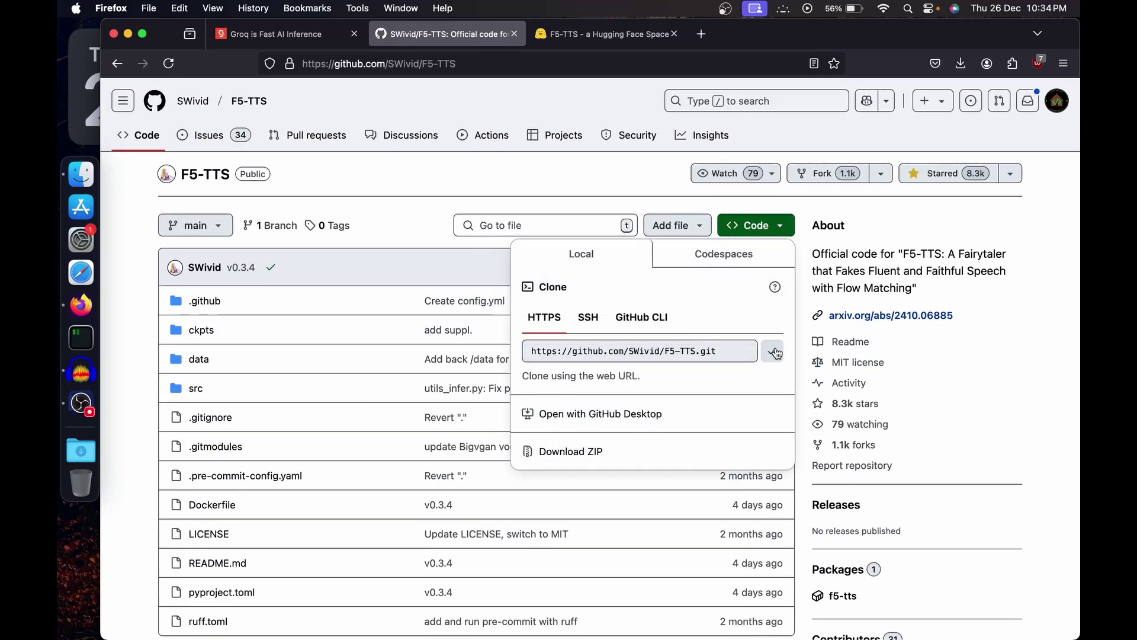
click(765, 228)
click(765, 228)
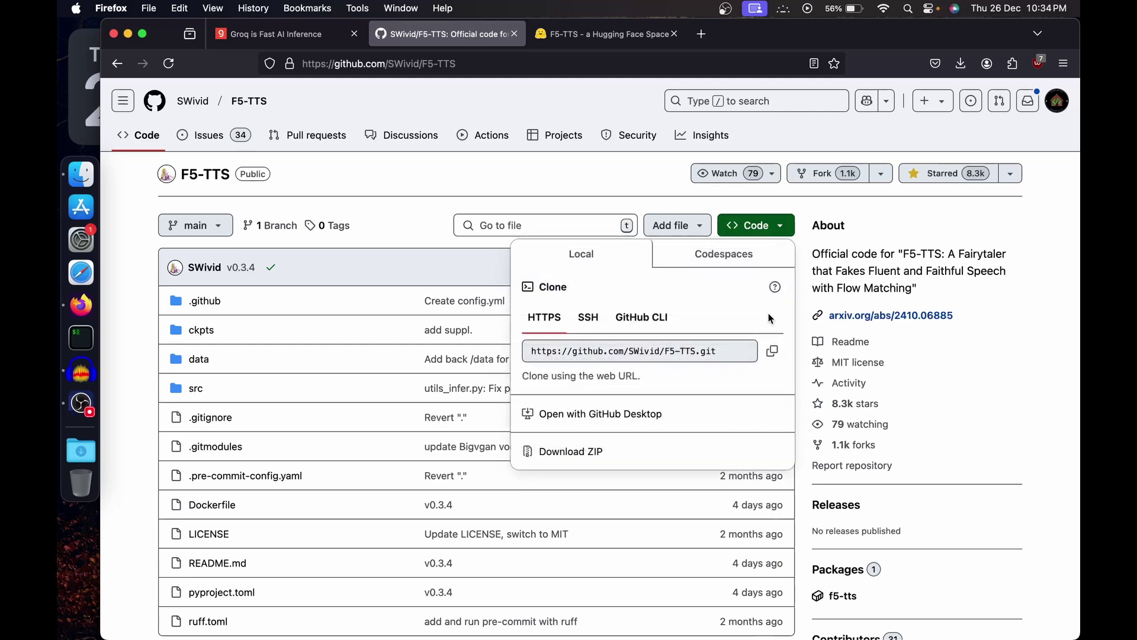
click(772, 351)
scroll(172, 358, down, 3)
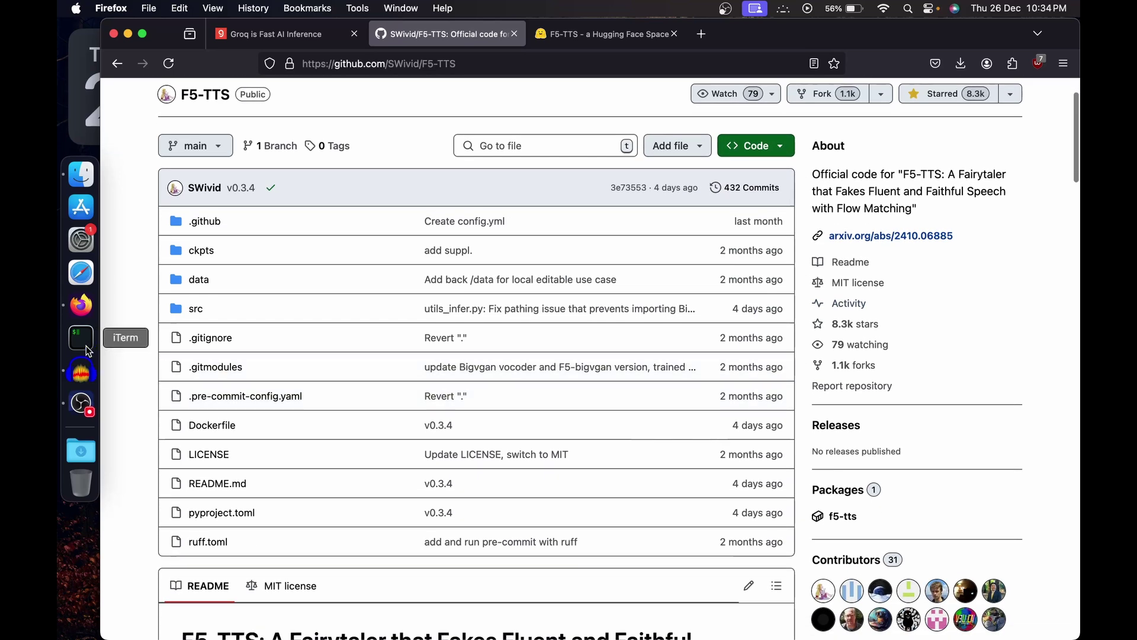
Switch to iTerm and change to the Documents/Development/ directory.
click(81, 337)
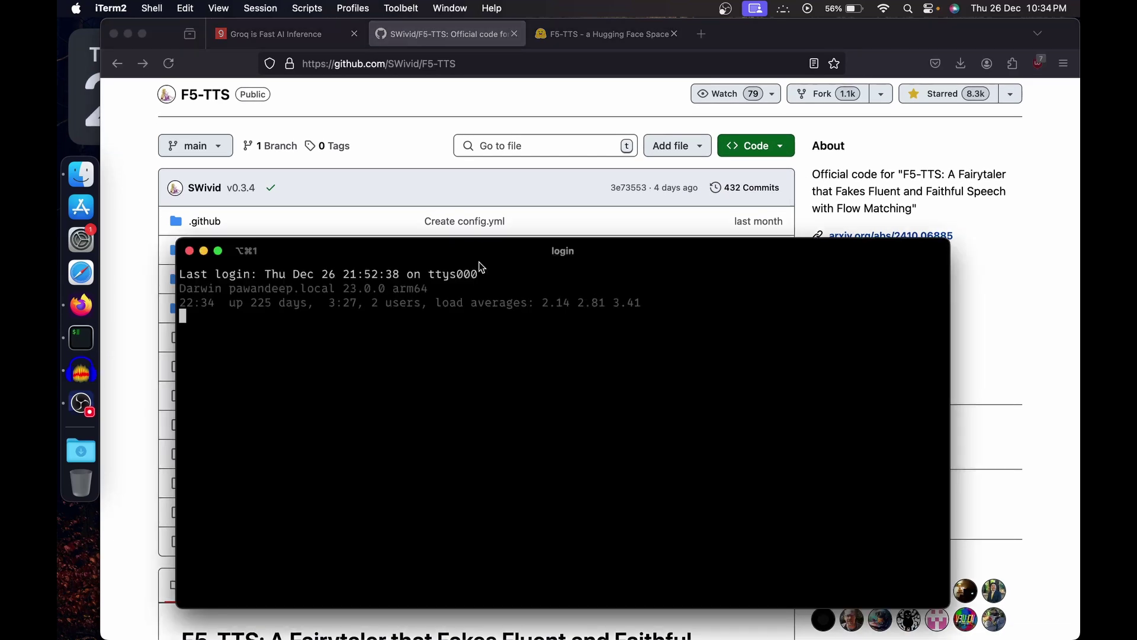
text(cd Documents/Development/)
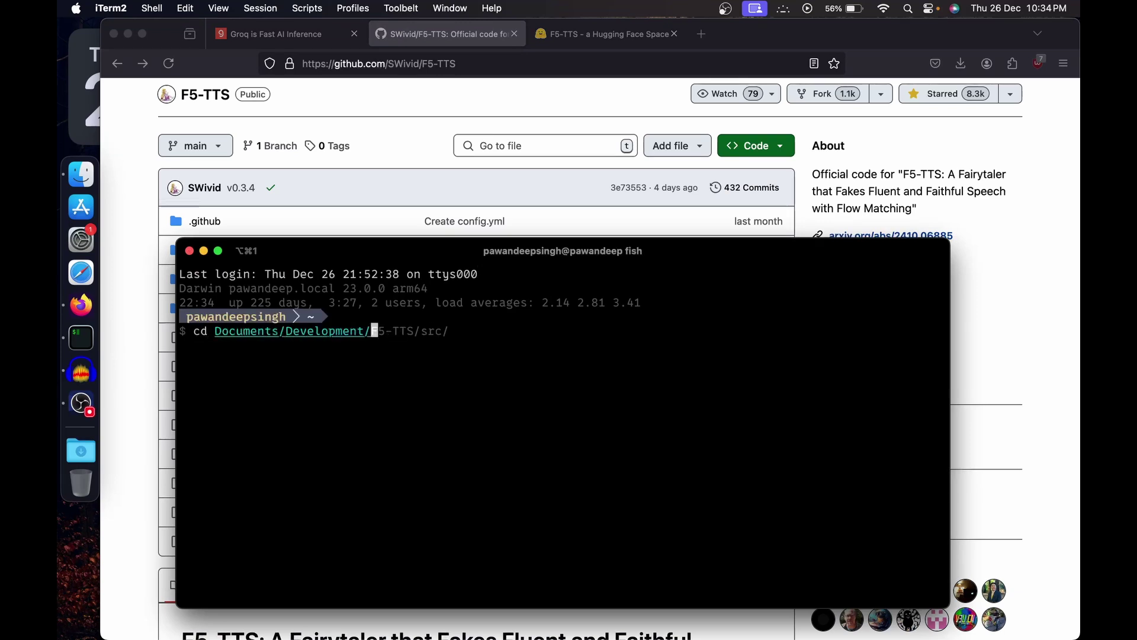
key(Return)
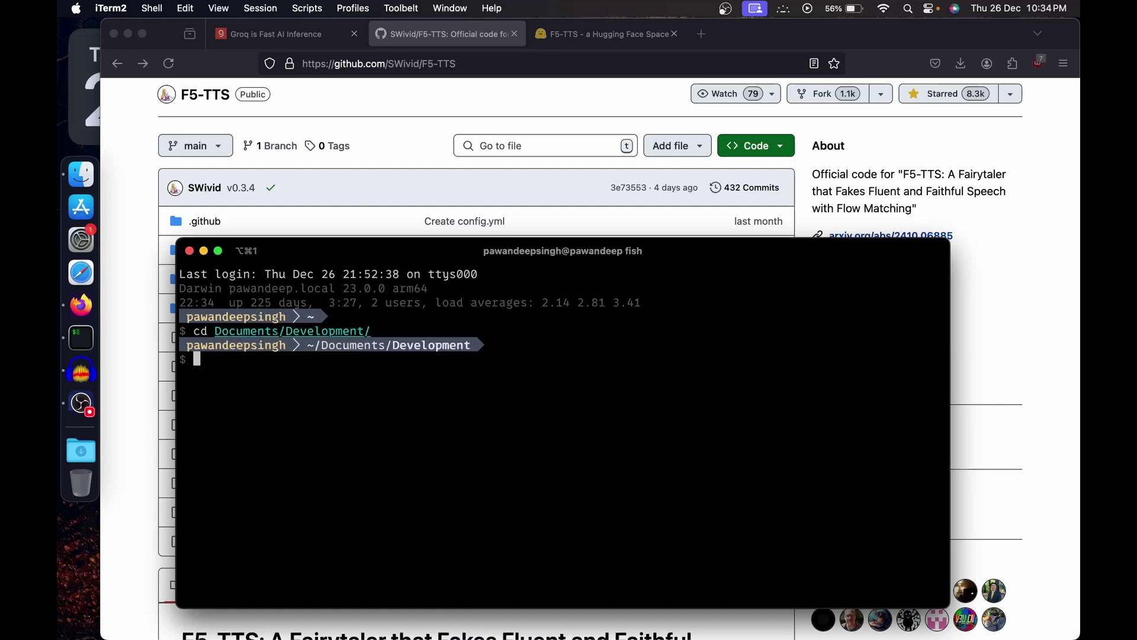
Create a directory named yt_f5 and change into it.
text(mkdir yt_)
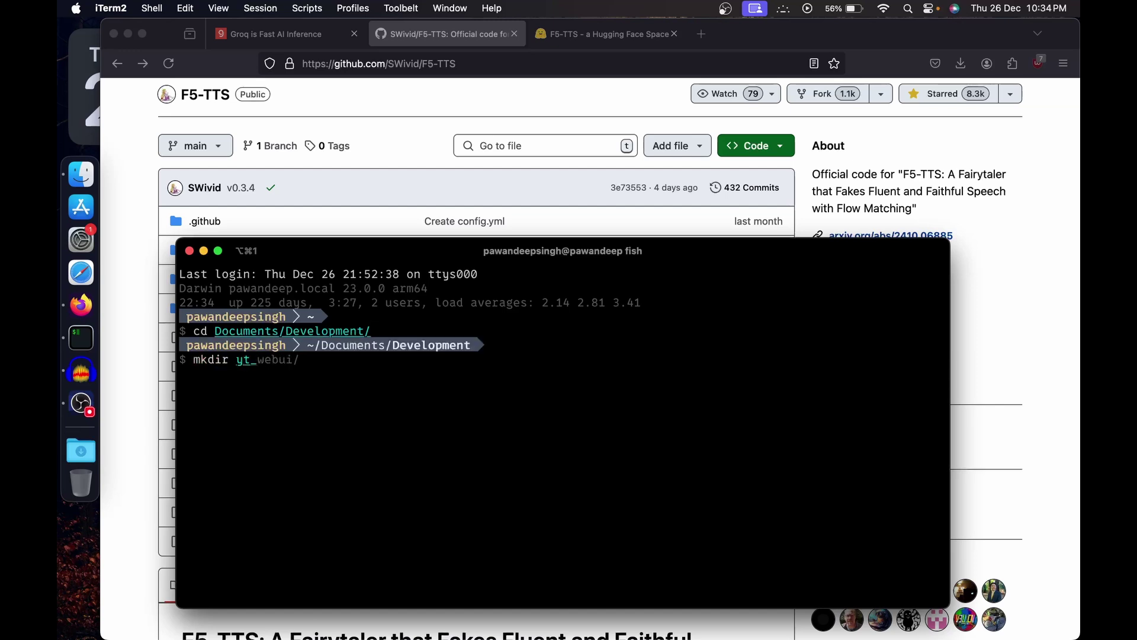
text(f5)
key(Return)
text(cd yt_)
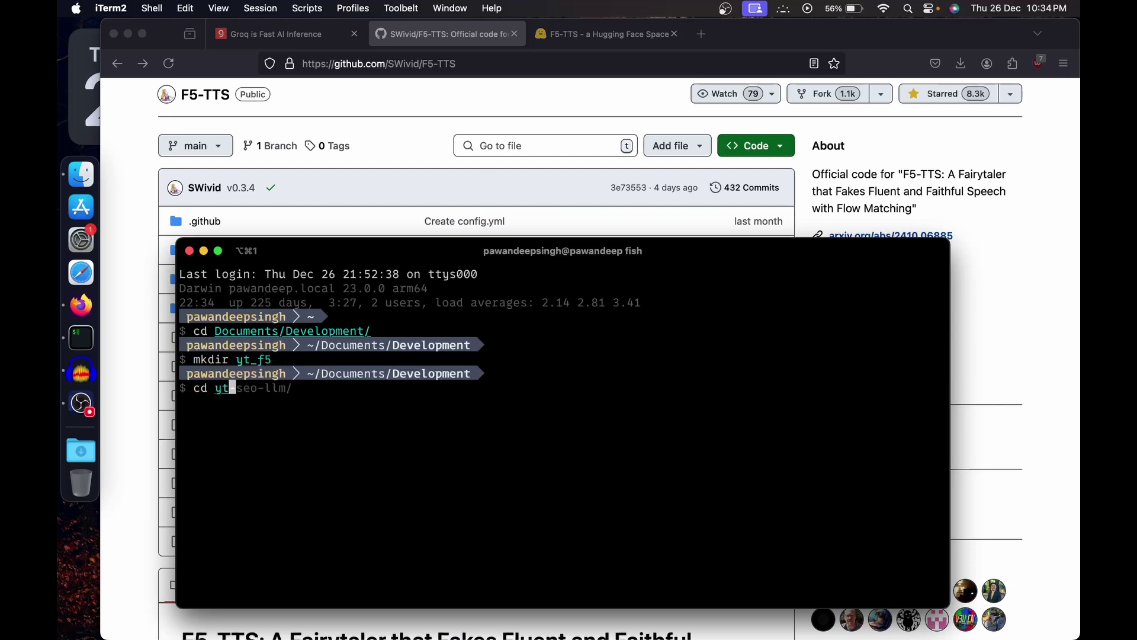
key(Tab)
text(f)
key(Tab)
key(Return)
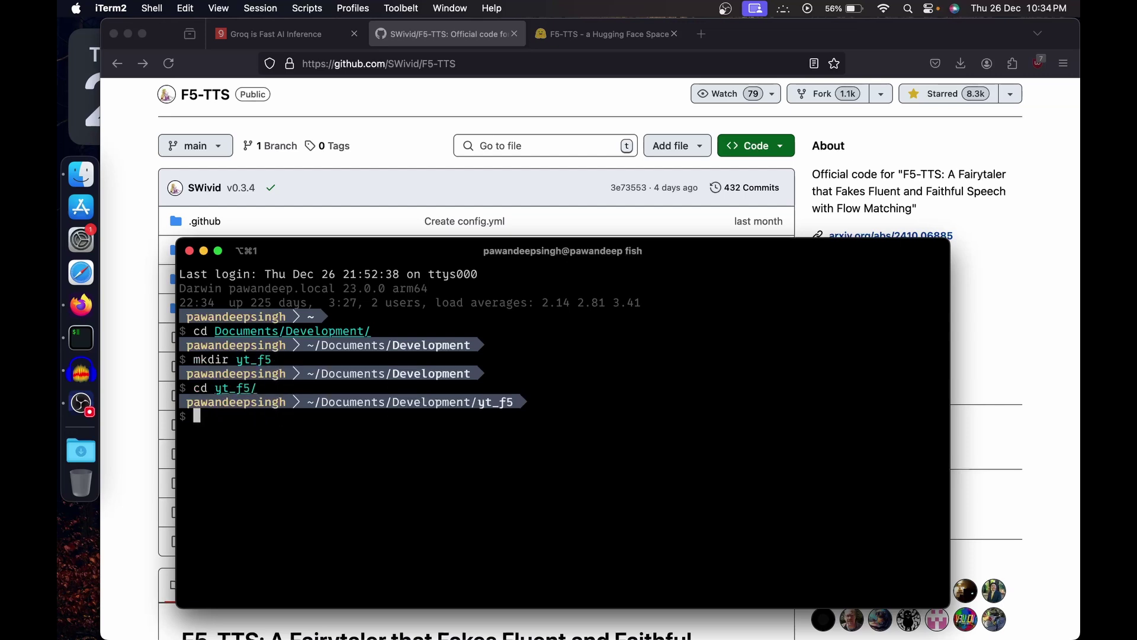
text(git clone)
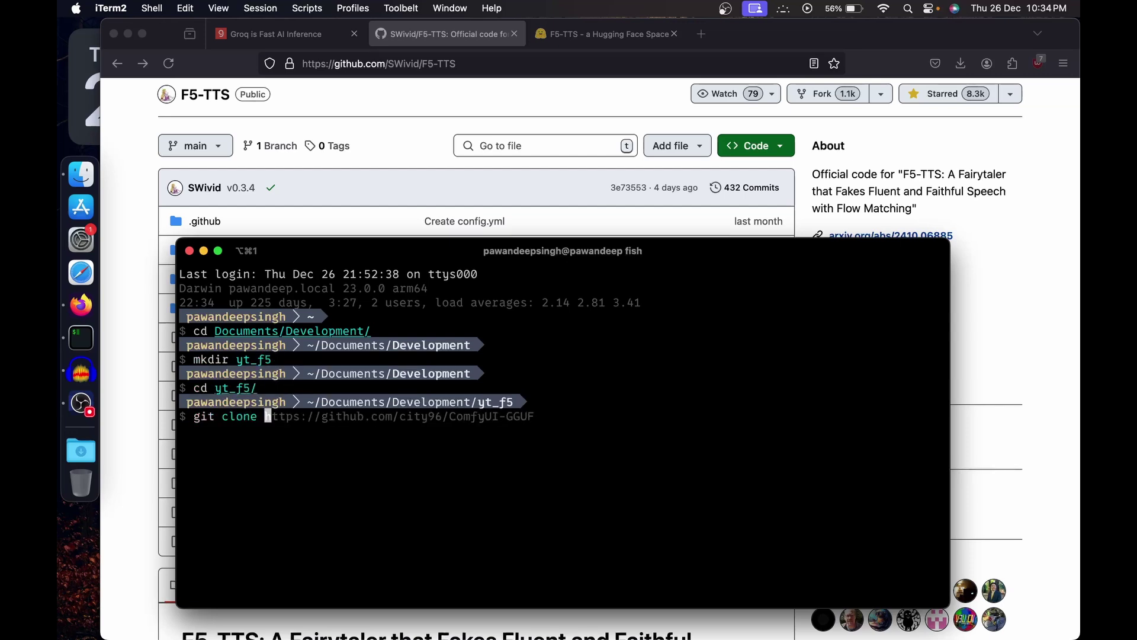
key(super+v)
key(Return)
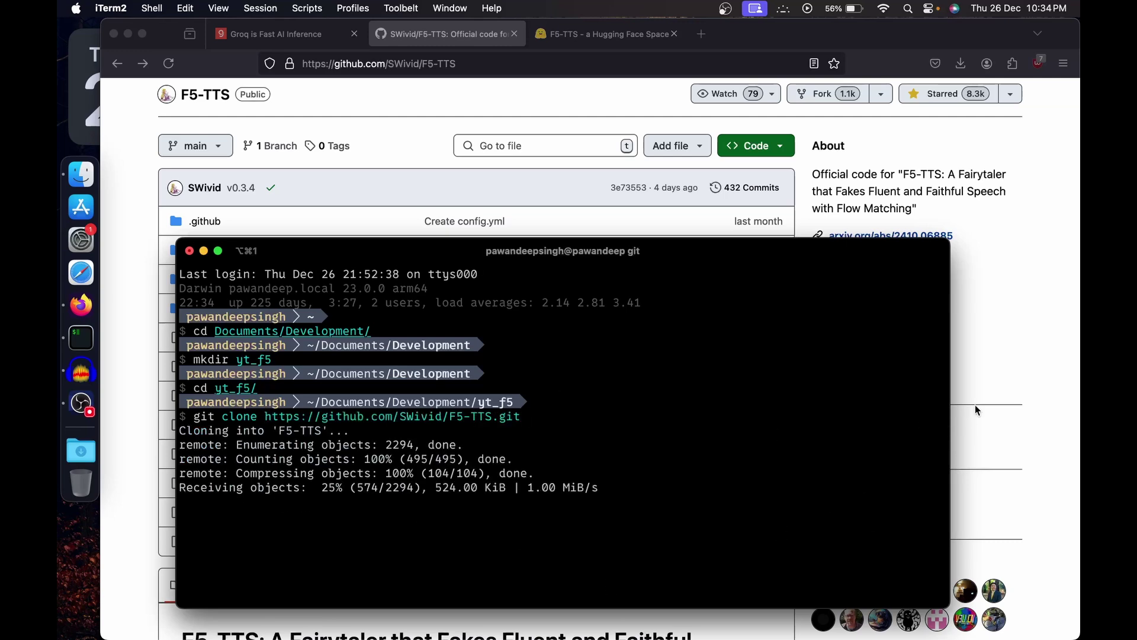
Switch to Firefox, check the README's PyTorch install command, and search "pytorch" in a new tab to open the PyTorch website.
key(super+Tab)
scroll(651, 417, down, 15)
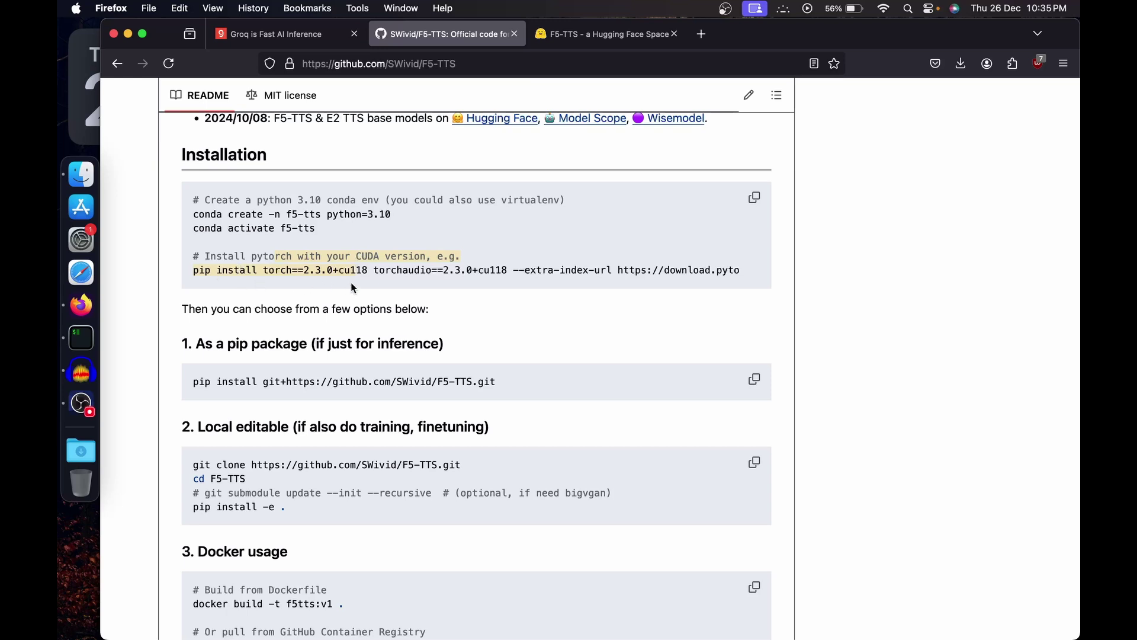
scroll(433, 272, down, 1)
scroll(480, 234, down, 1)
click(701, 34)
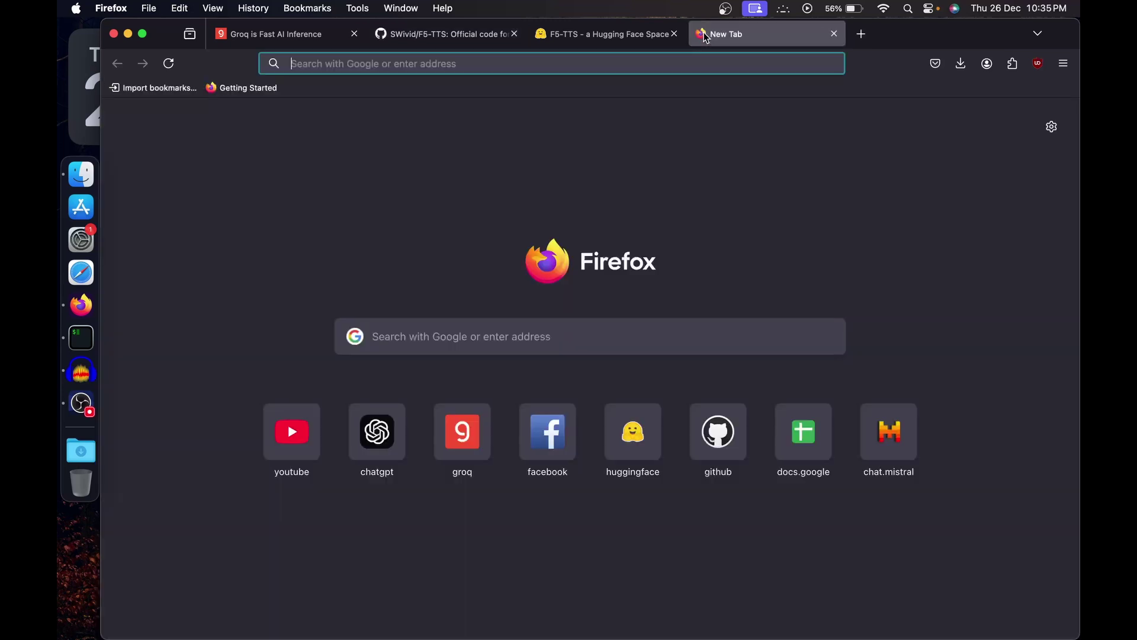
text(torch)
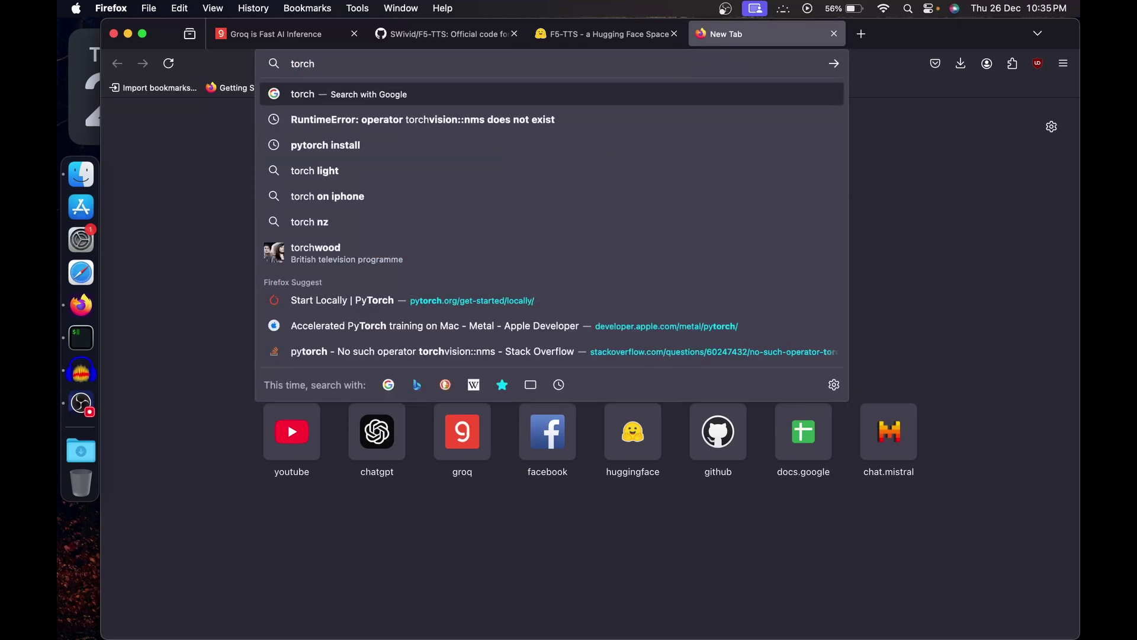
text(py)
key(Return)
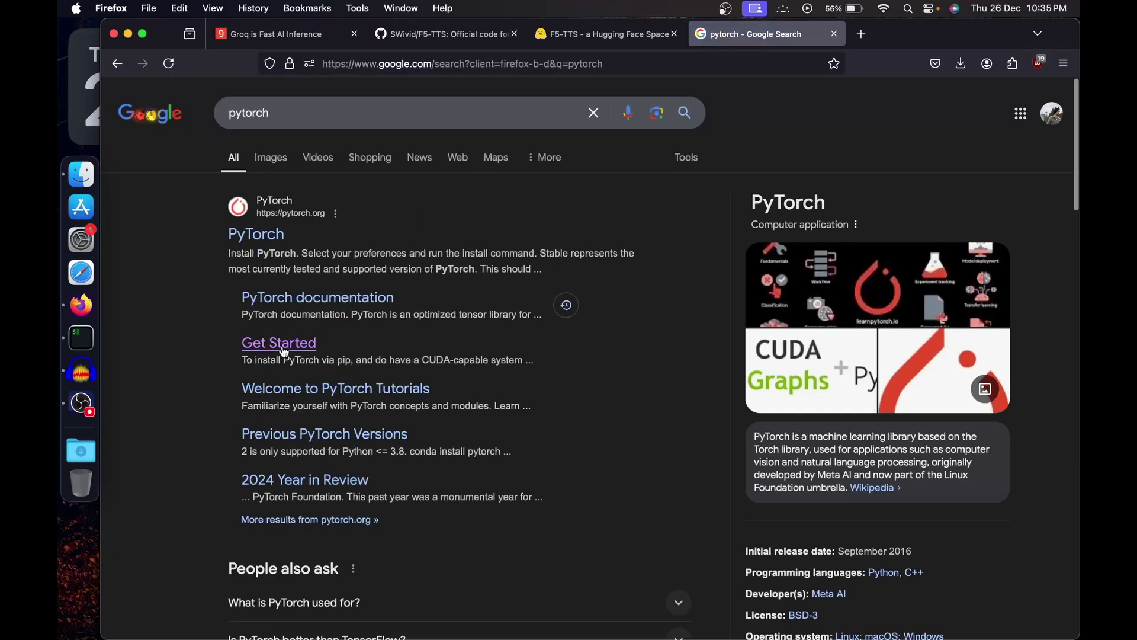
click(279, 245)
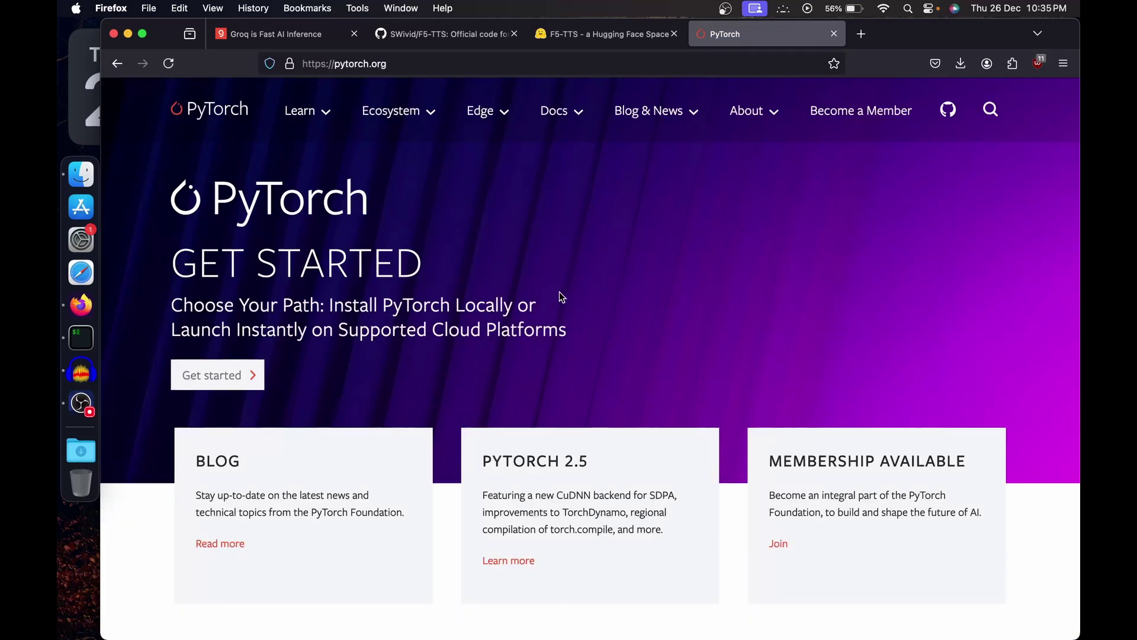
Open PyTorch's Start Locally page and find its install command selector.
scroll(559, 291, down, 4)
scroll(290, 339, up, 3)
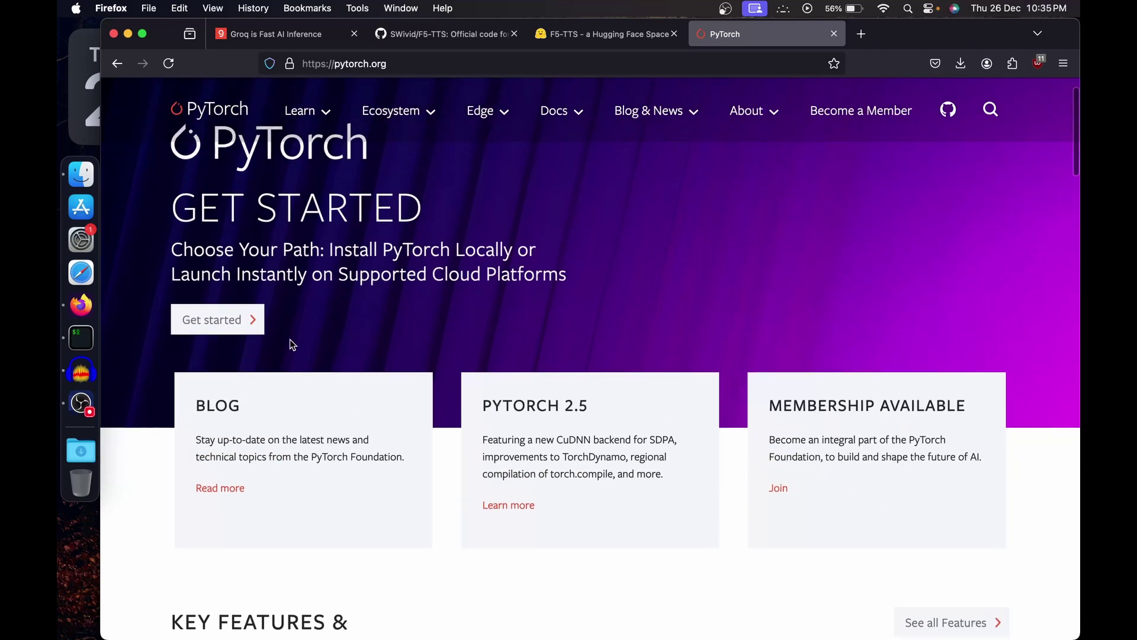
click(245, 320)
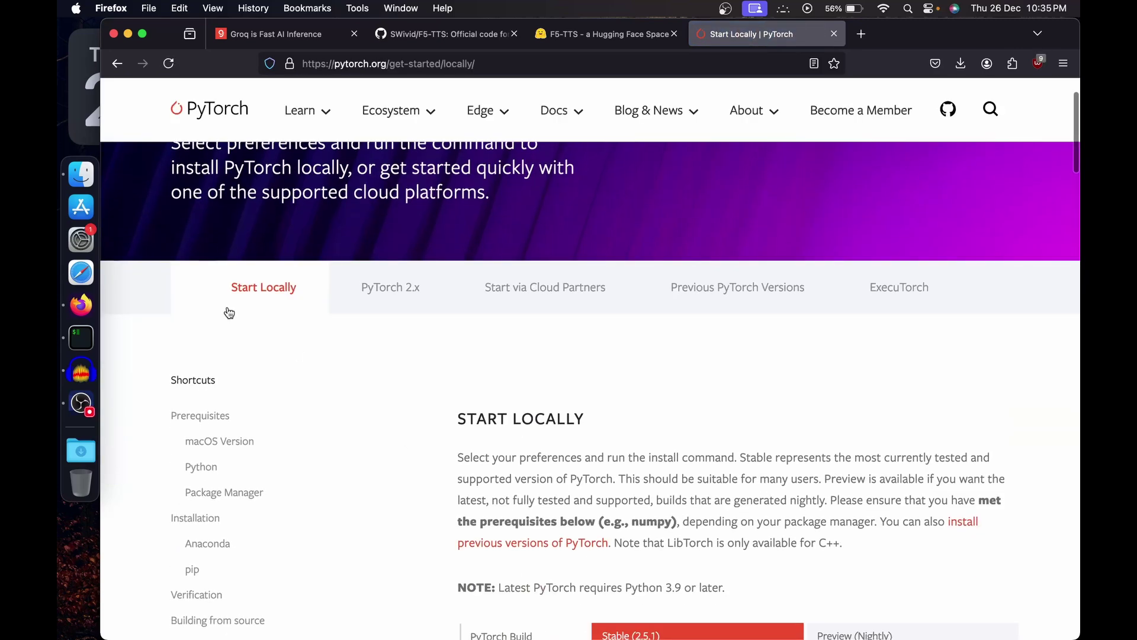
scroll(345, 337, down, 8)
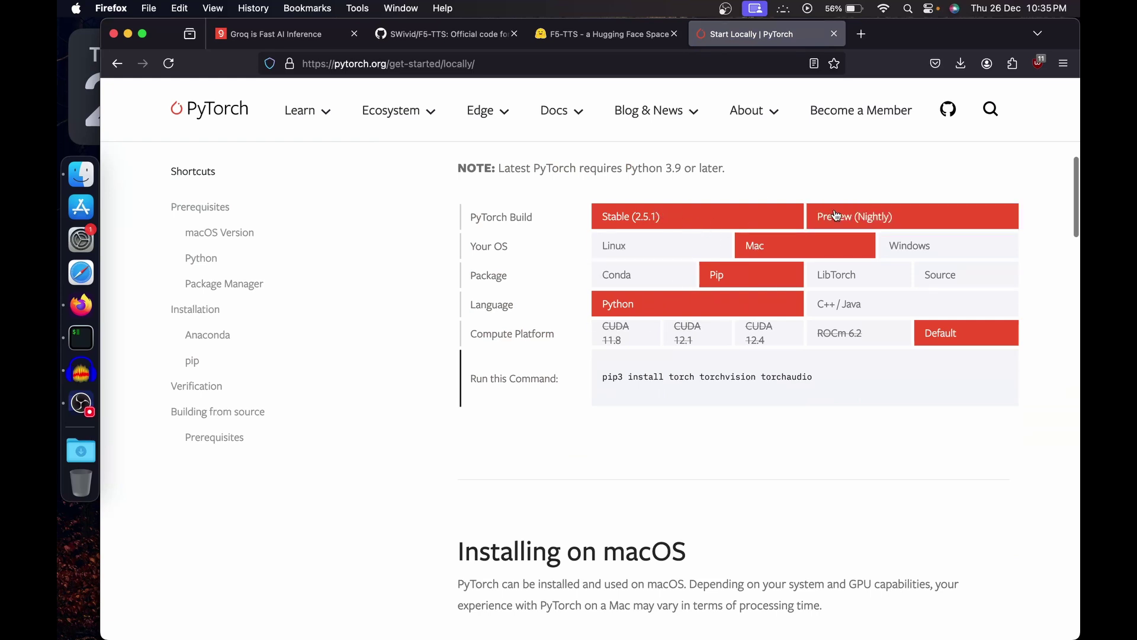
Choose the Preview (Nightly) PyTorch build and copy its generated pip3 install command.
click(889, 220)
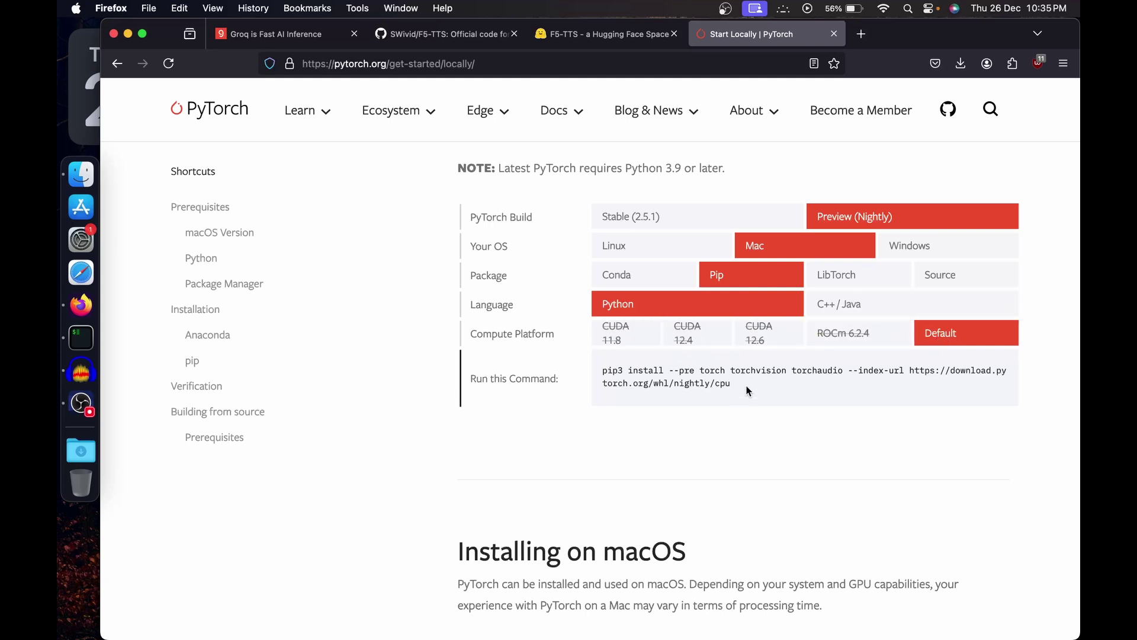
drag(748, 390, 602, 369)
key(cmd+c)
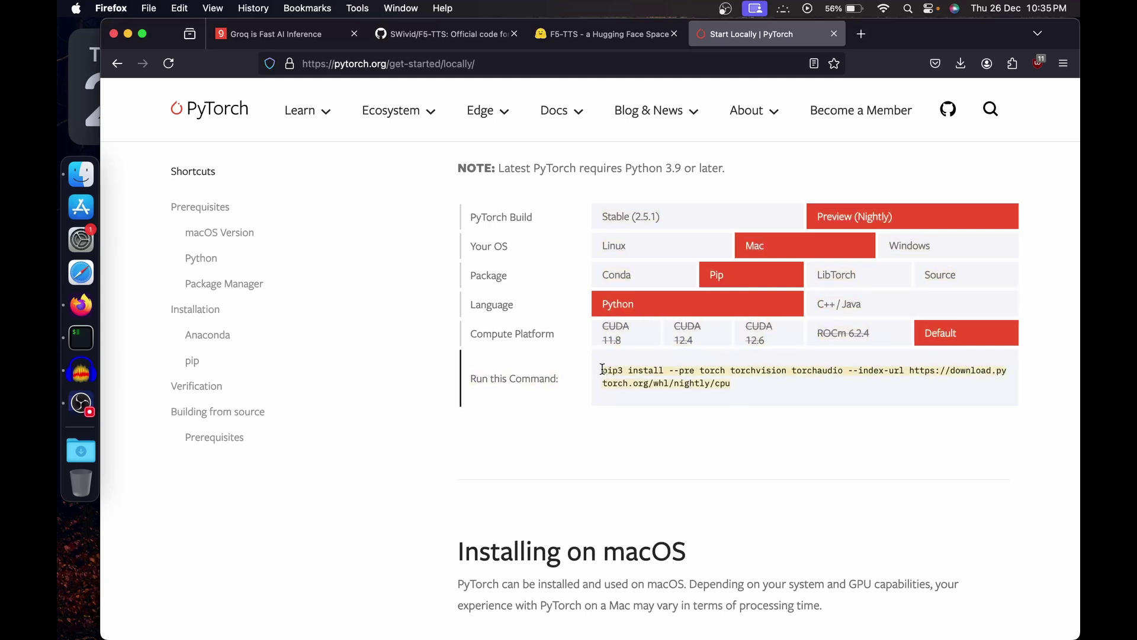
Paste the nightly PyTorch install command at the iTerm prompt, discard it without running, and clear the terminal.
click(81, 336)
key(cmd+v)
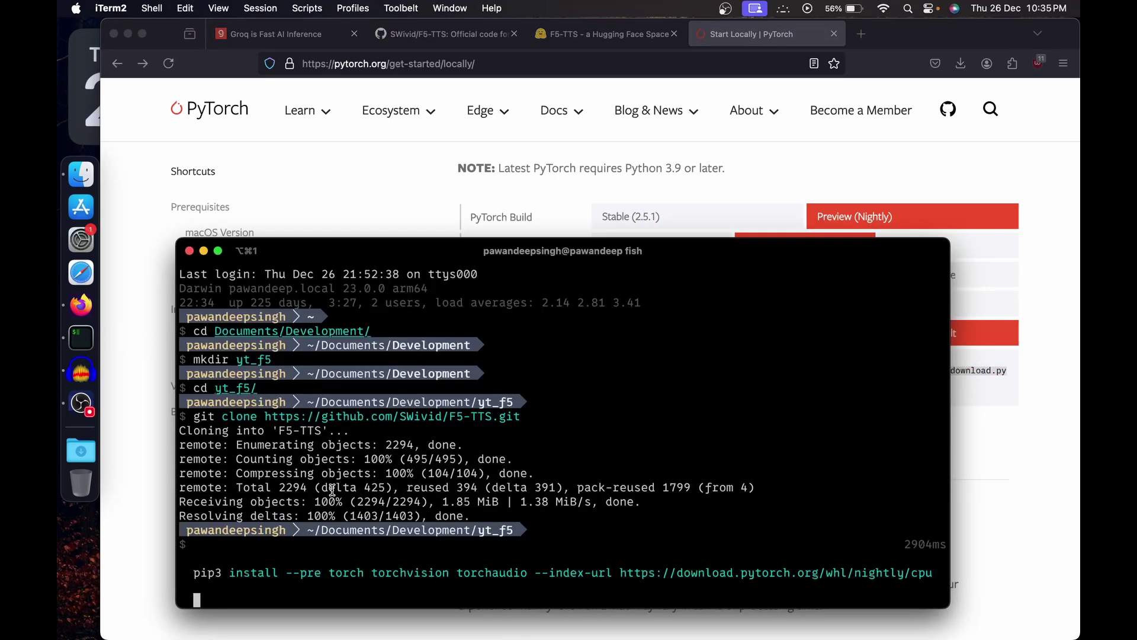
key(ctrl+c)
text(clear)
key(Return)
Check the local editable install commands in the F5-TTS README and change into the cloned F5-TTS directory in iTerm.
click(371, 187)
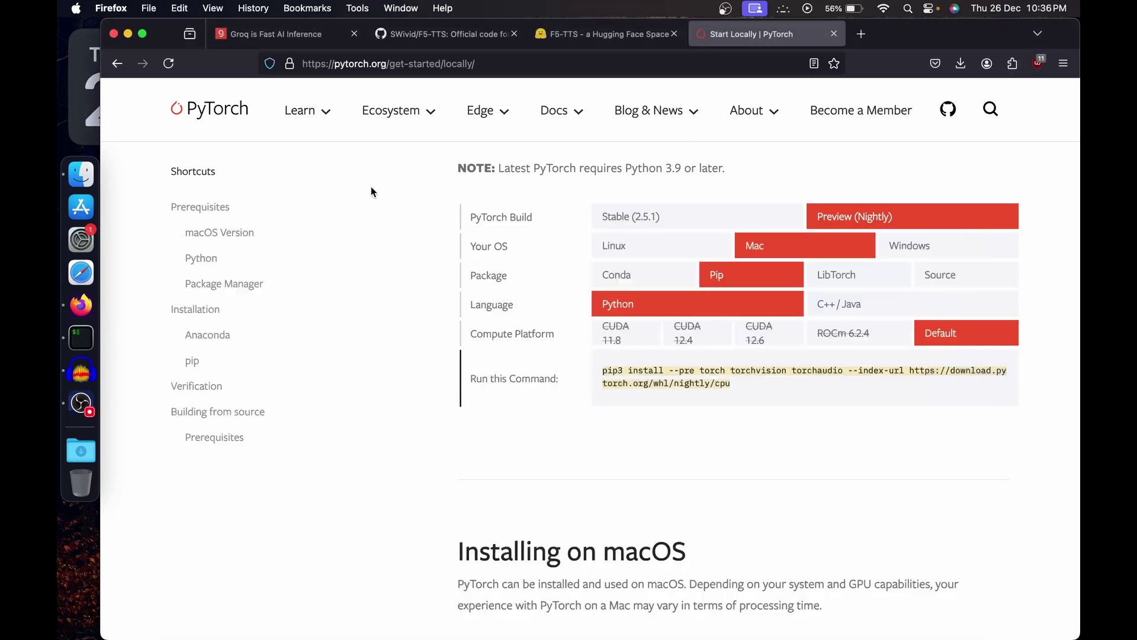
click(487, 35)
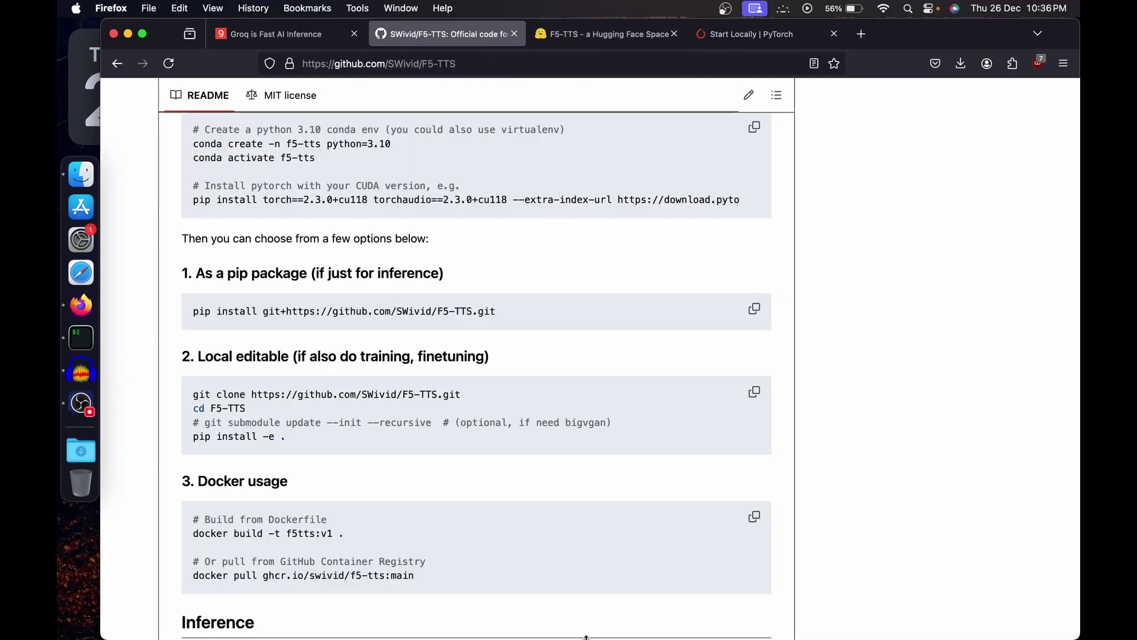
scroll(587, 636, down, 4)
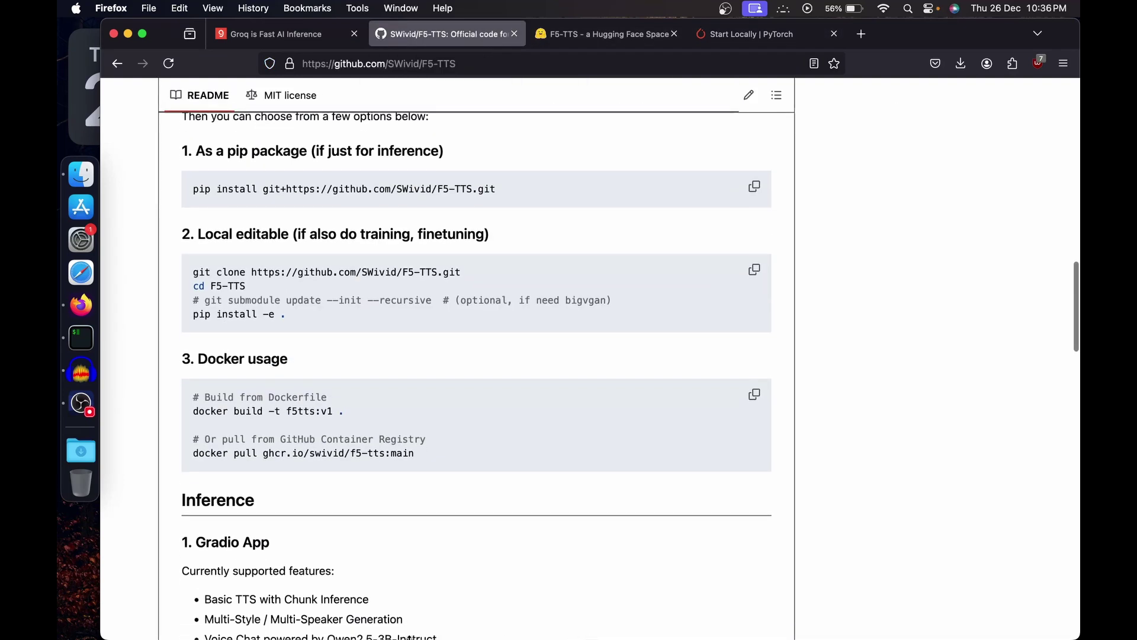
scroll(406, 636, down, 2)
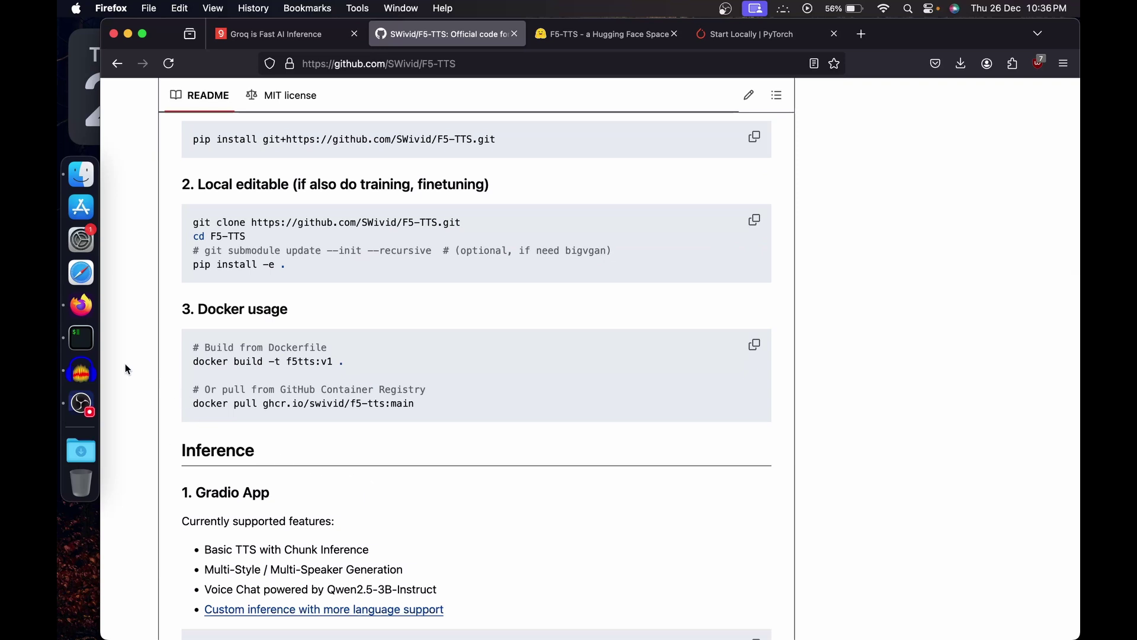
click(81, 338)
text(cd)
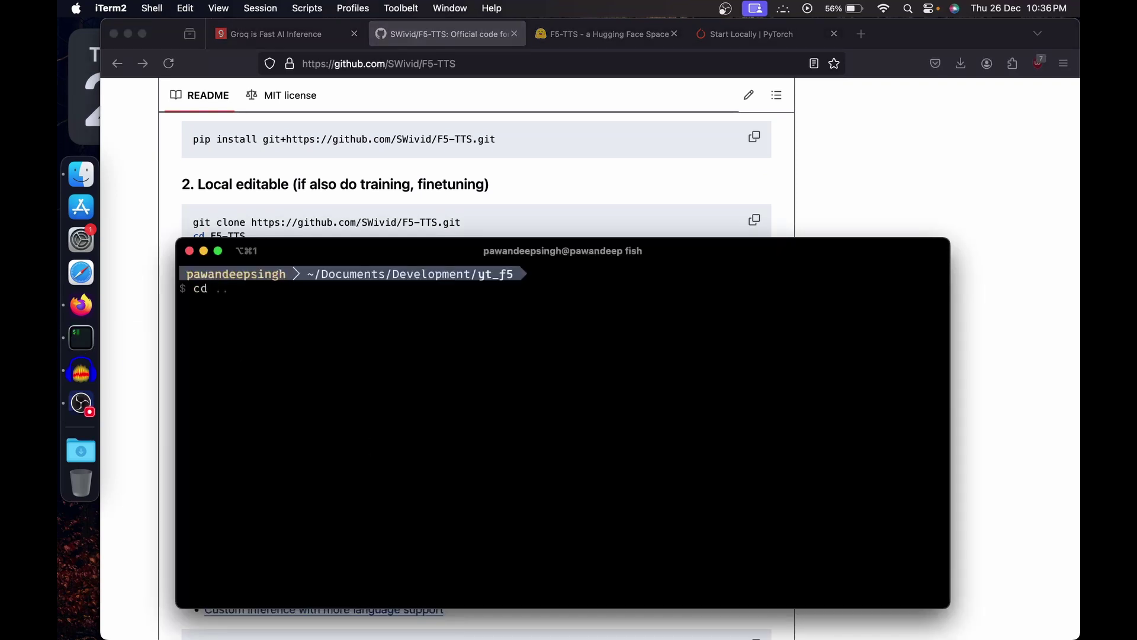
text(F)
key(Tab)
key(Return)
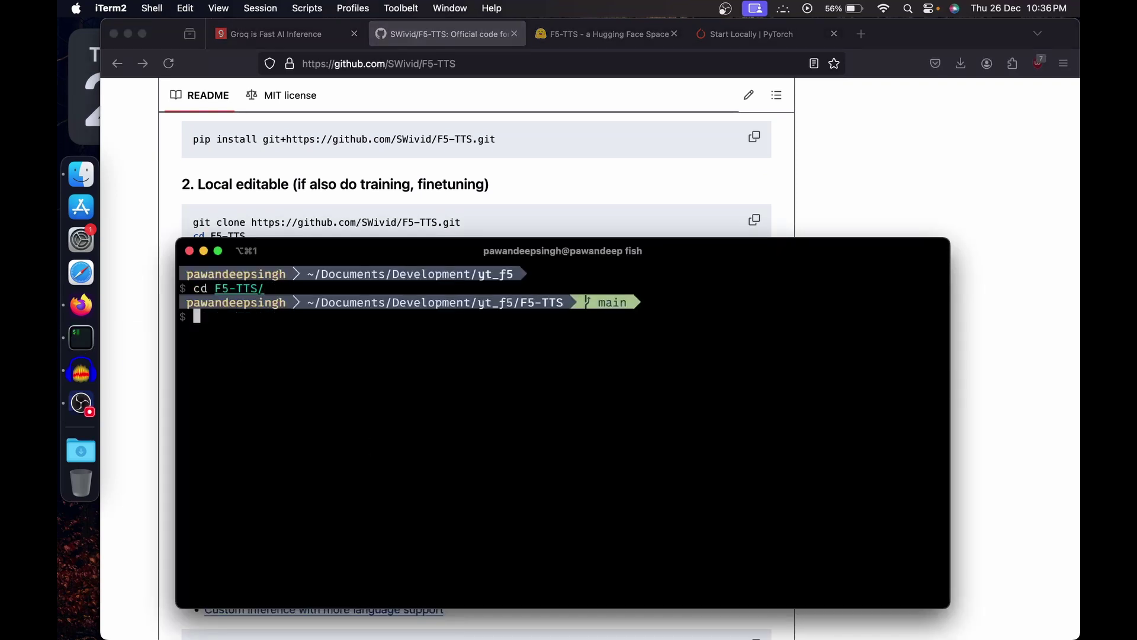
List the repository's files, print pyproject.toml to examine its dependencies, and clear the terminal.
text(ls)
key(Return)
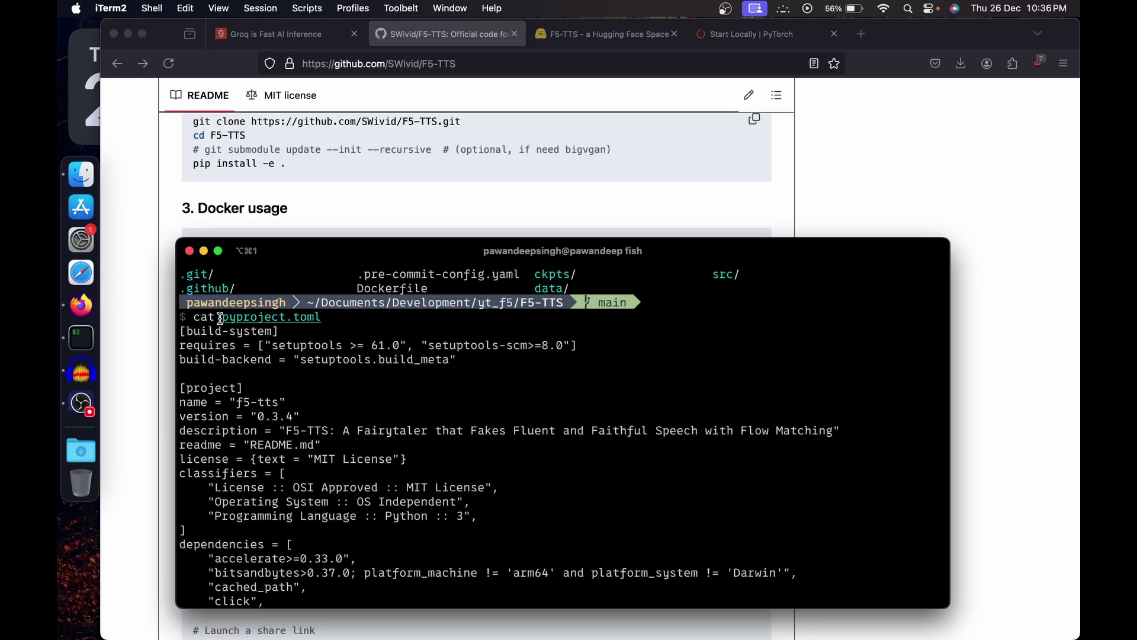
drag(222, 317, 323, 313)
scroll(319, 308, down, 5)
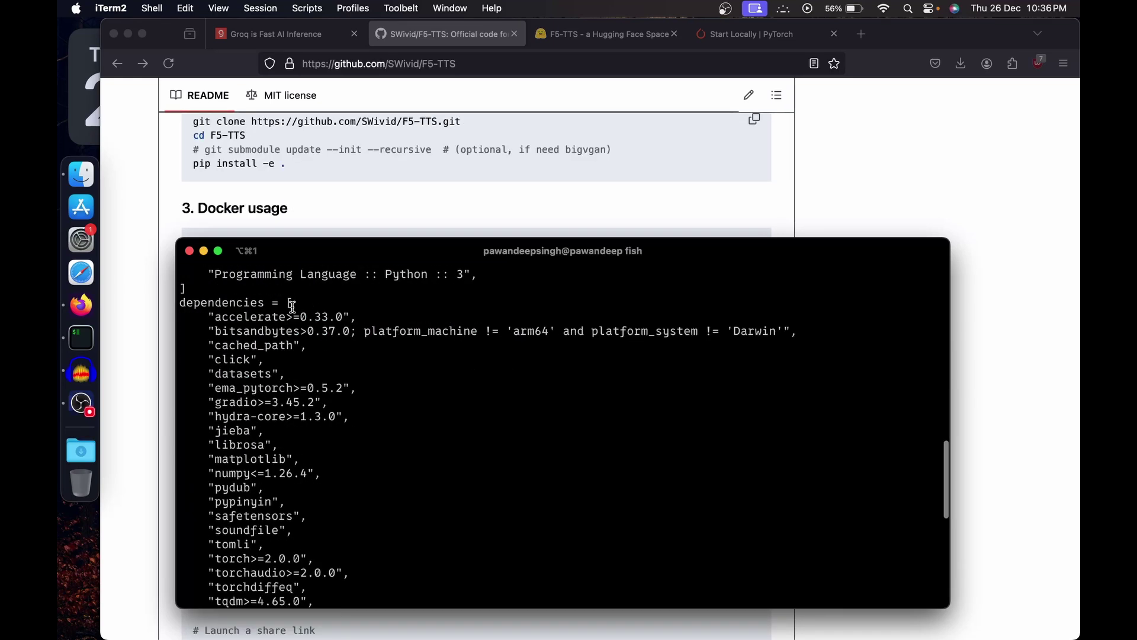
drag(202, 317, 374, 432)
click(375, 431)
scroll(391, 430, down, 5)
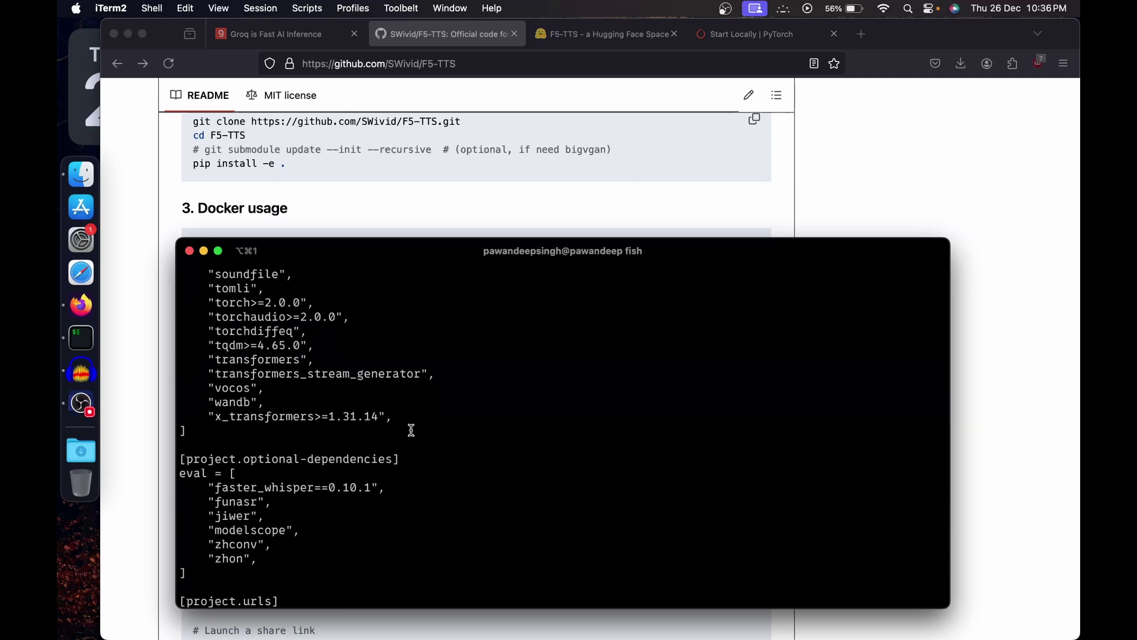
text(clear)
key(Return)
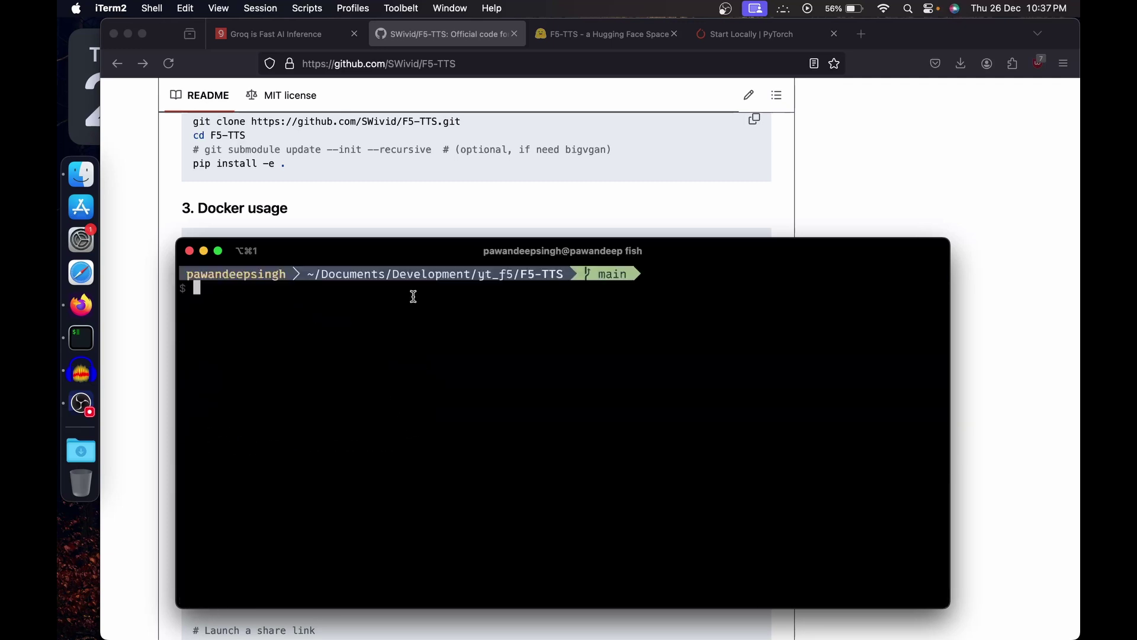
Switch to Firefox and copy the "pip install -e ." command from the README's local editable installation section.
click(195, 162)
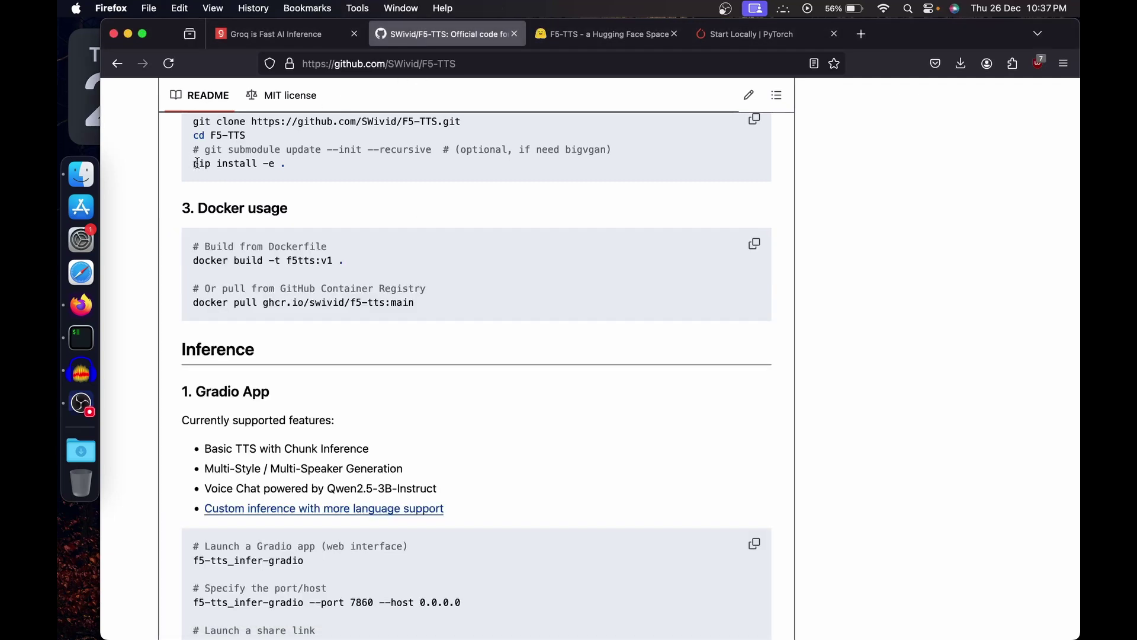
drag(276, 163, 291, 166)
key(super+c)
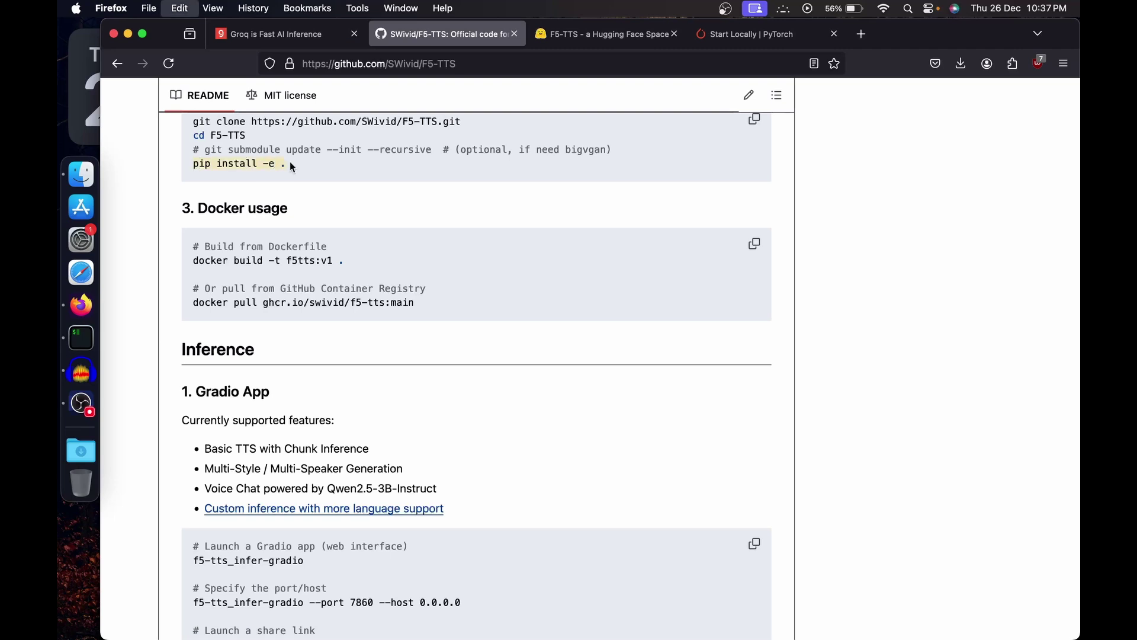
Start the editable install in iTerm with "pip install -e .", cancel it, and clear the terminal.
click(82, 339)
text(pip install -r)
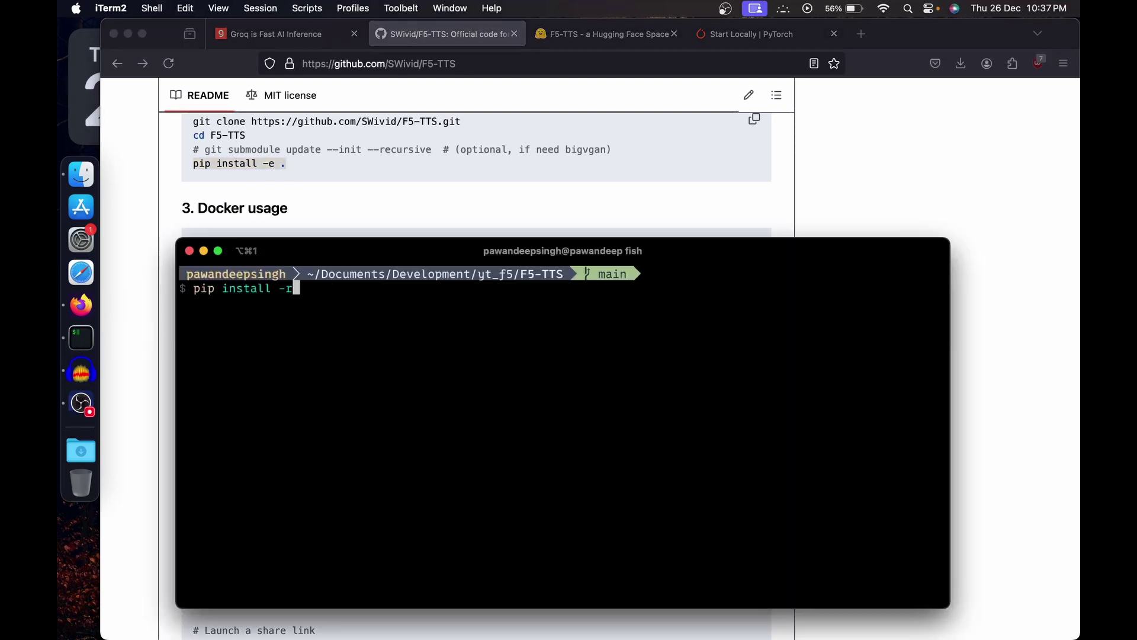
key(BackSpace)
text(e .)
key(Return)
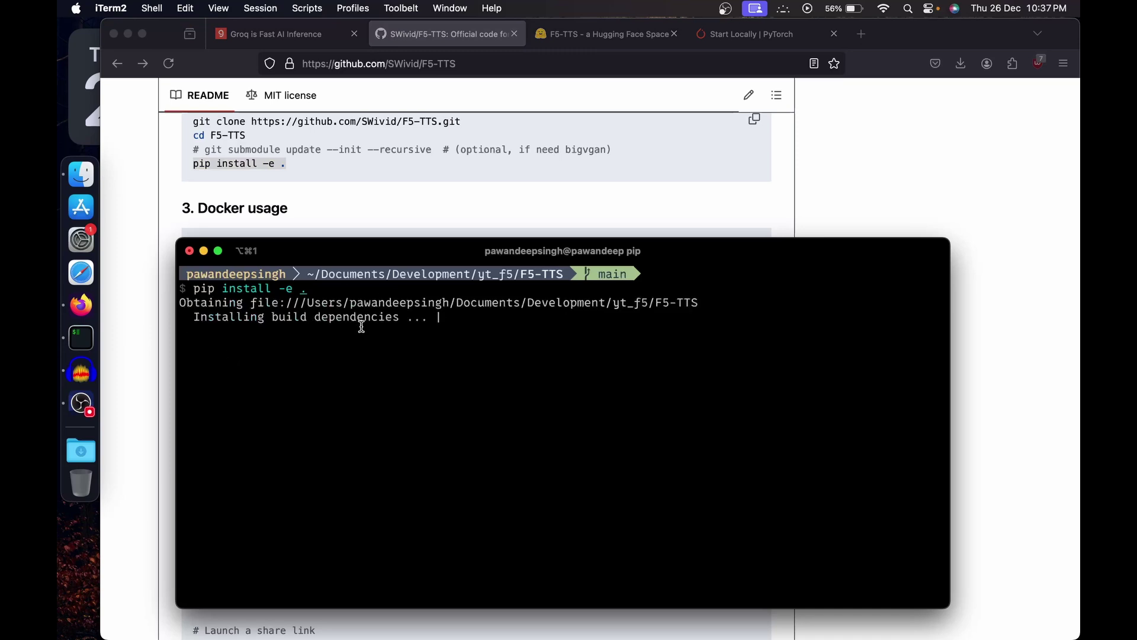
key(ctrl+c)
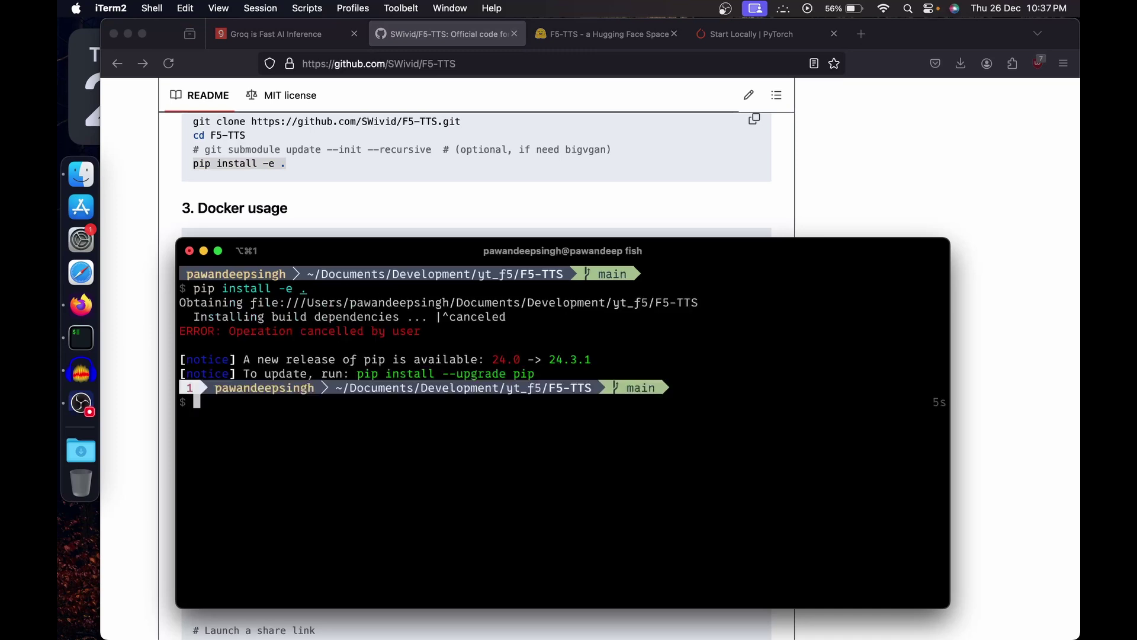
text(clear)
key(Return)
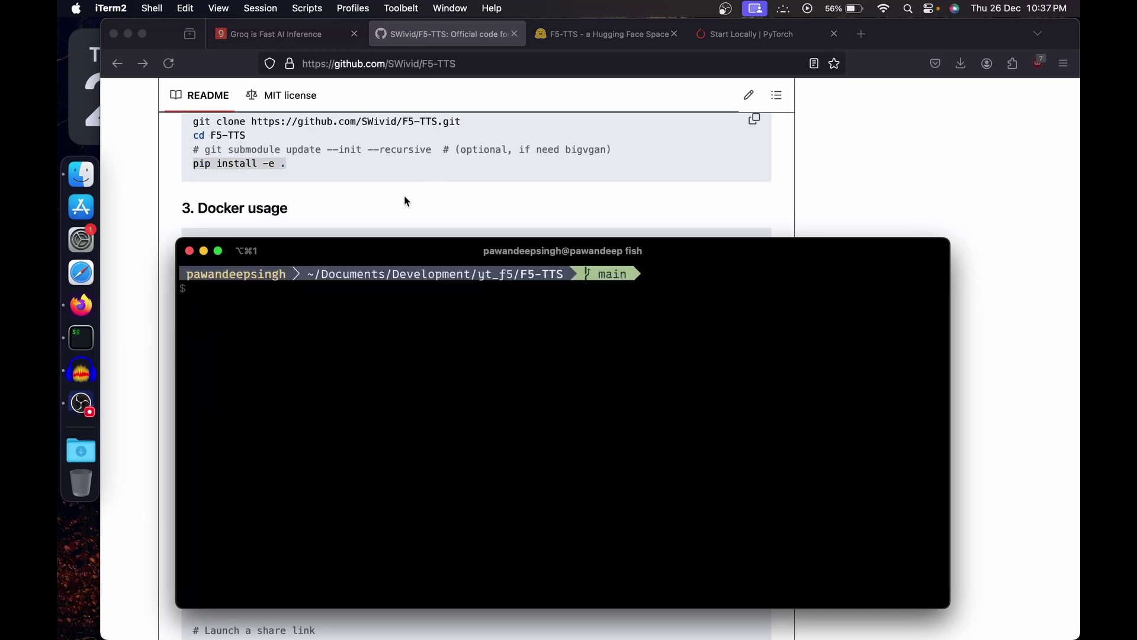
Examine the Gradio App and CLI Inference sections of the F5-TTS README in Firefox.
scroll(398, 200, down, 10)
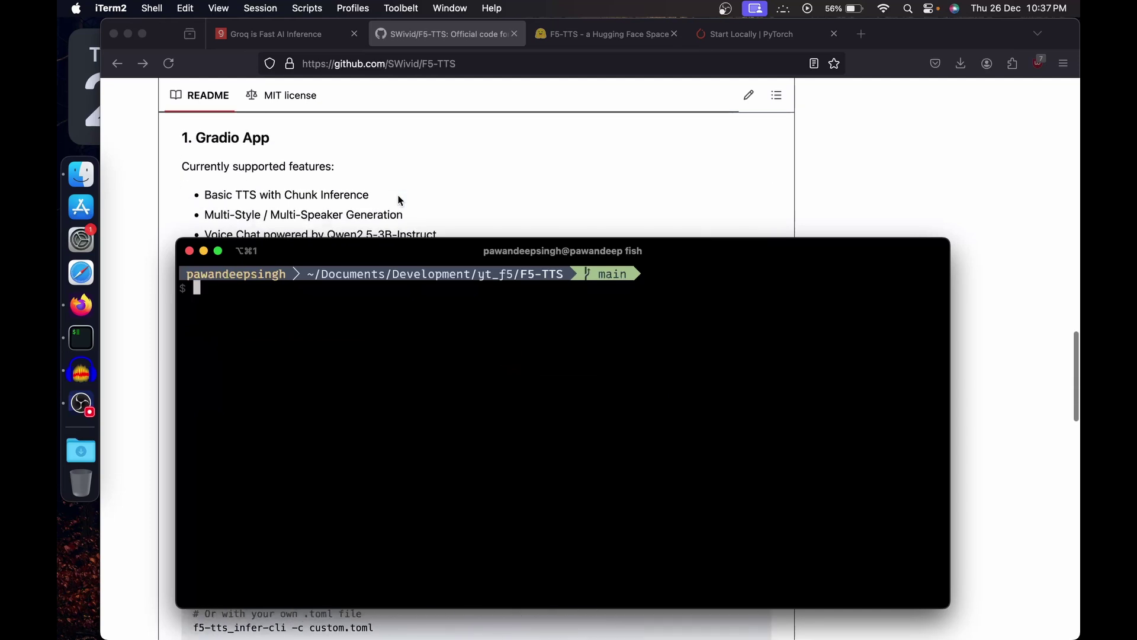
click(398, 200)
scroll(356, 237, up, 4)
drag(181, 210, 283, 211)
scroll(283, 212, down, 5)
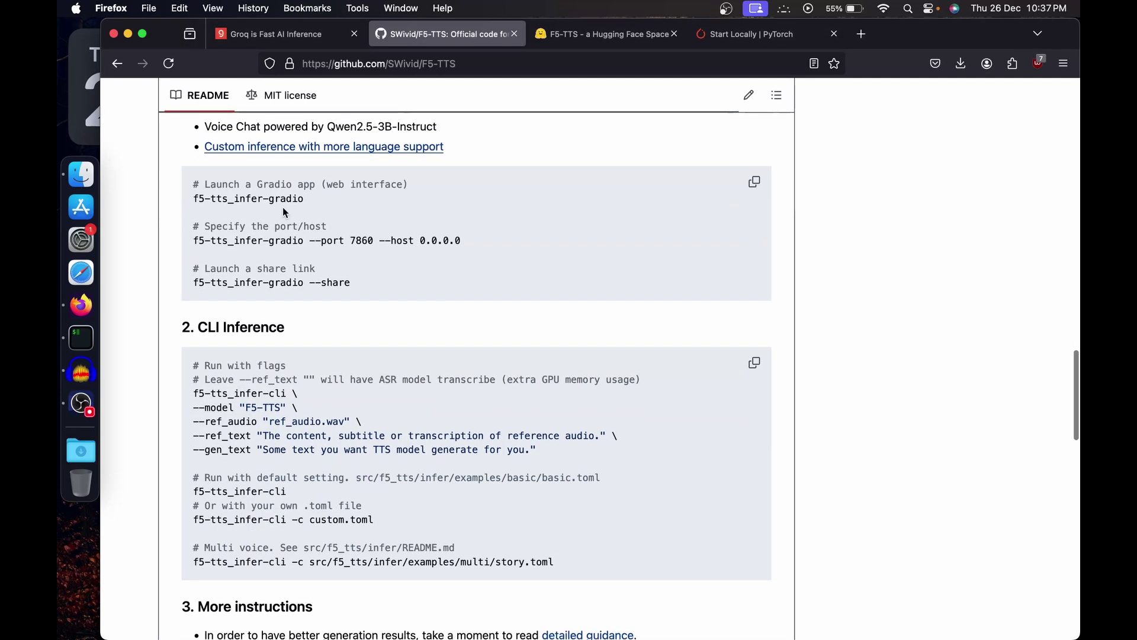
scroll(283, 212, down, 1)
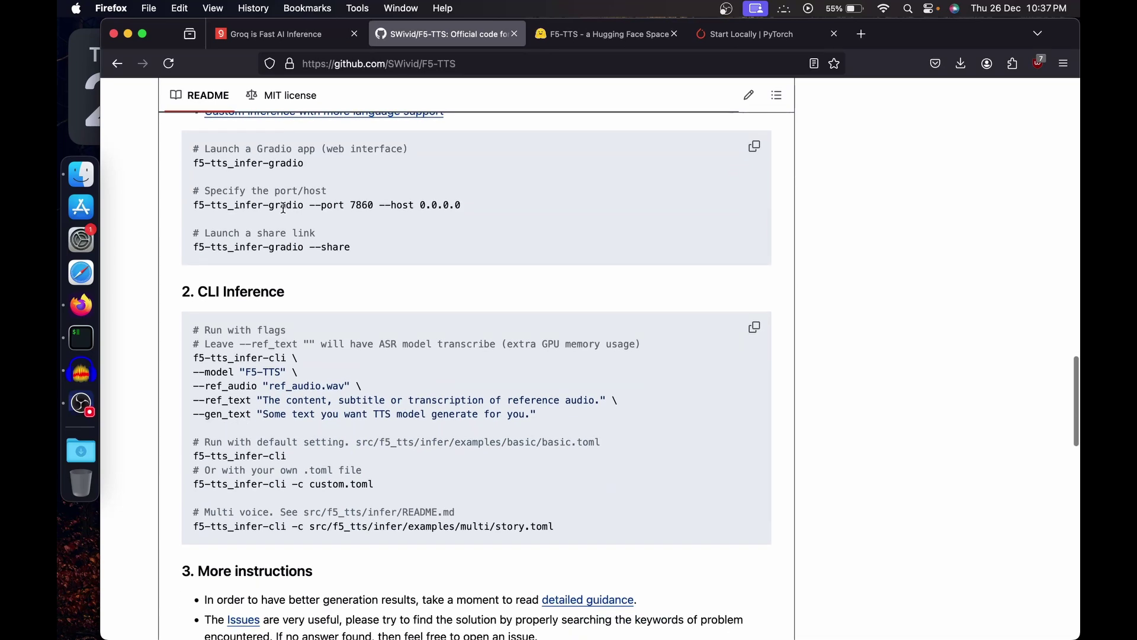
drag(198, 293, 311, 302)
Glance at the E2/F5 TTS interface on the Hugging Face Space and return to the GitHub README.
click(81, 337)
scroll(310, 386, up, 10)
scroll(311, 385, down, 3)
scroll(311, 385, down, 5)
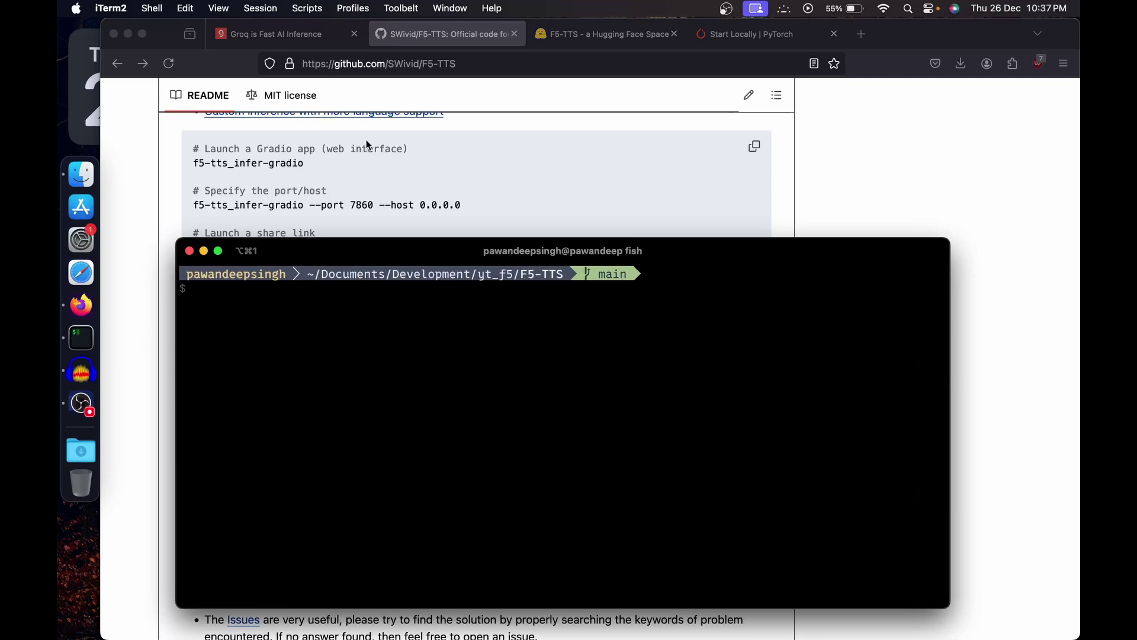
click(475, 152)
click(595, 38)
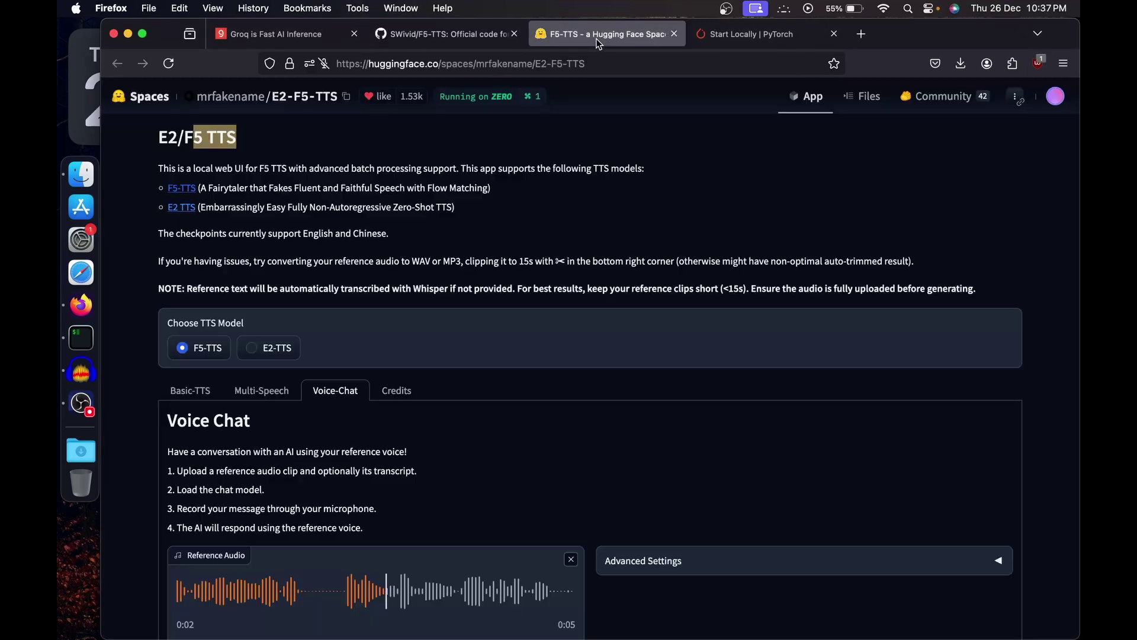
scroll(468, 239, down, 2)
scroll(468, 239, up, 2)
click(444, 34)
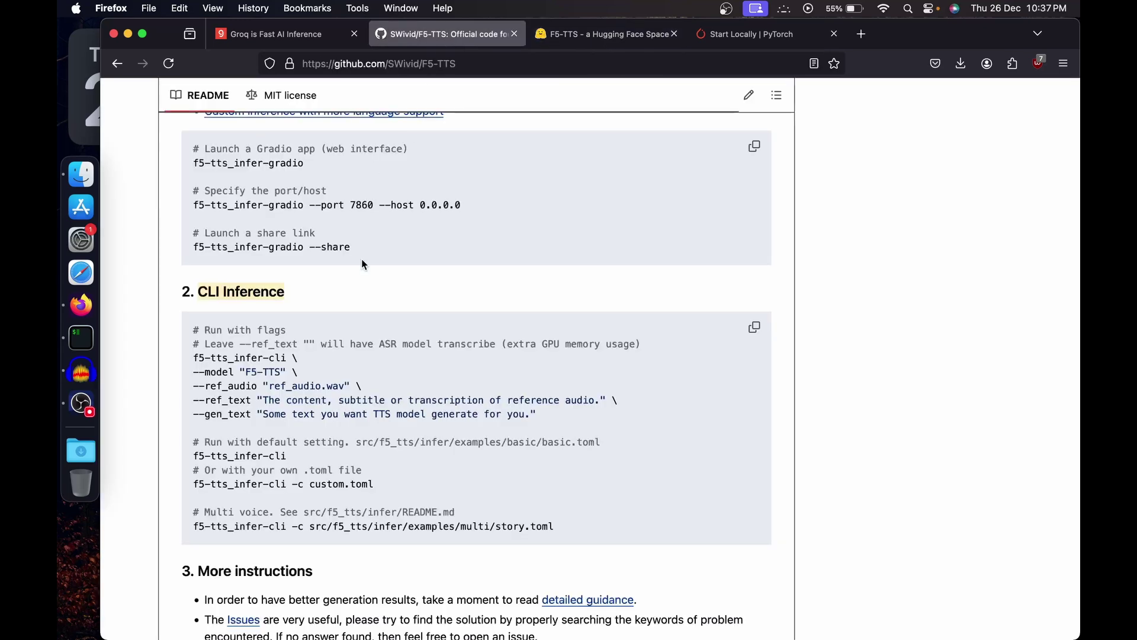
Examine the README's f5-tts_infer-cli flags for model, reference audio and text, and the f5-tts_infer-gradio launch command.
scroll(363, 263, up, 1)
scroll(256, 301, down, 3)
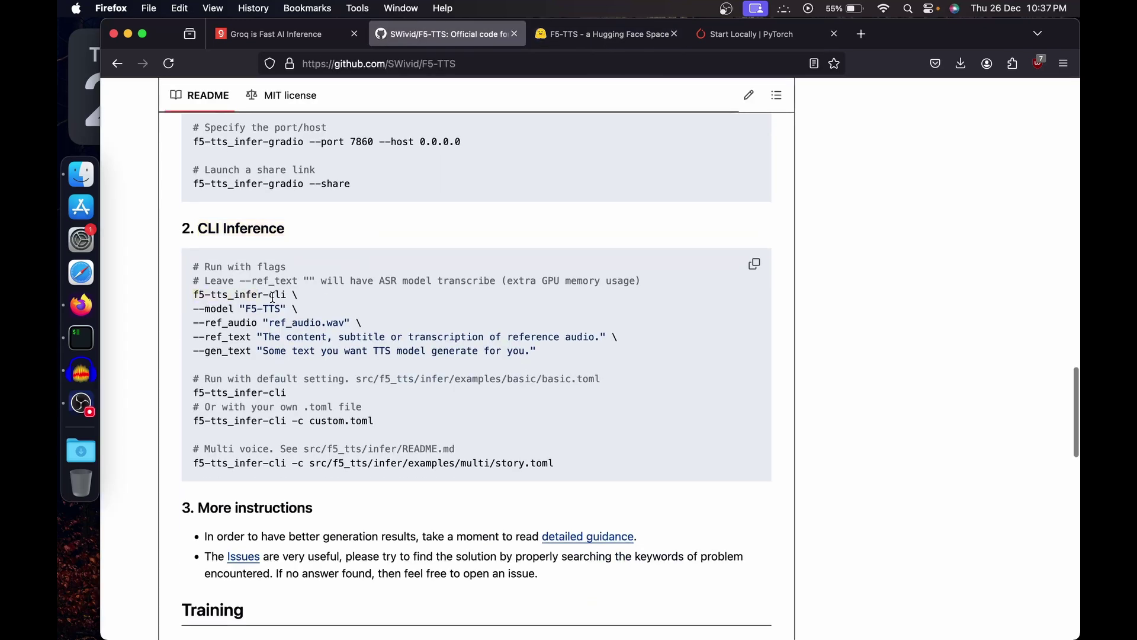
scroll(204, 303, down, 1)
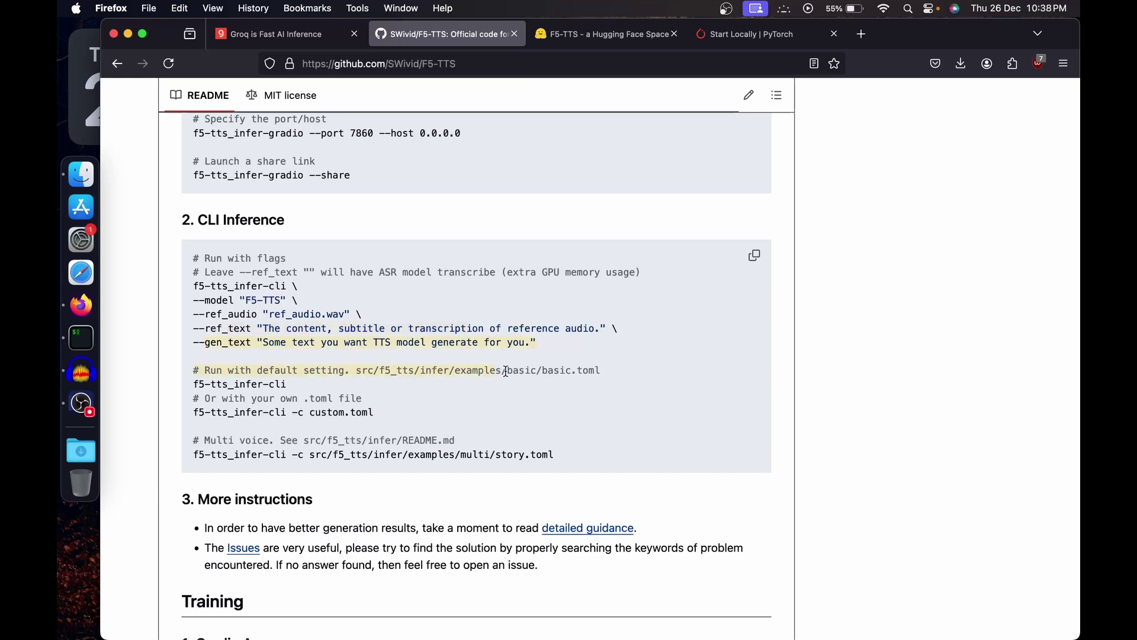
scroll(311, 369, up, 5)
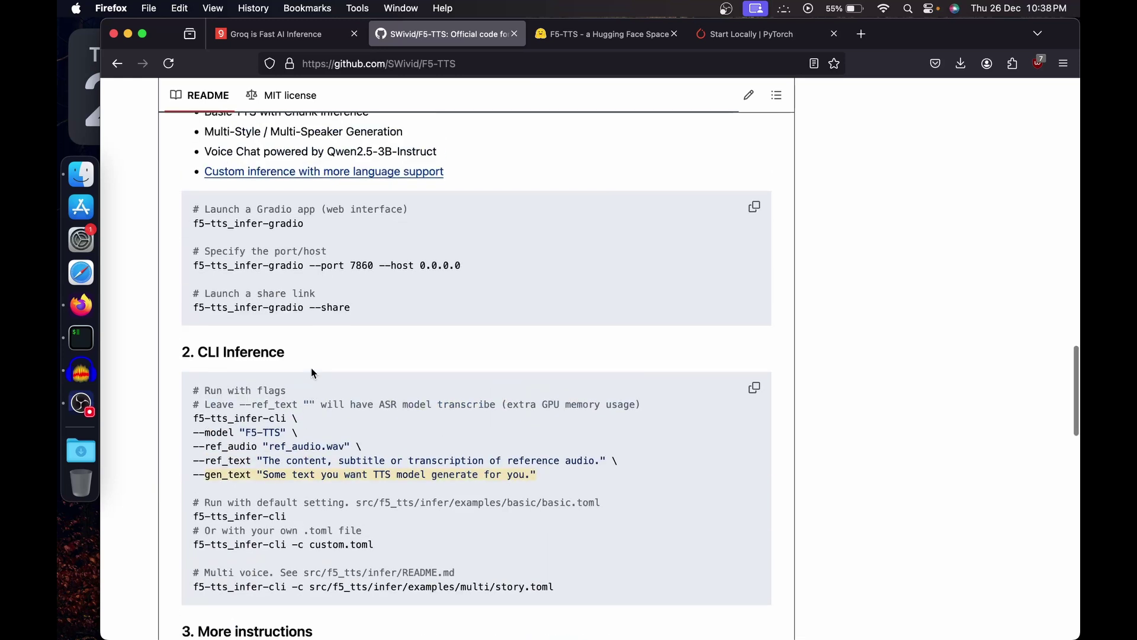
scroll(225, 159, up, 1)
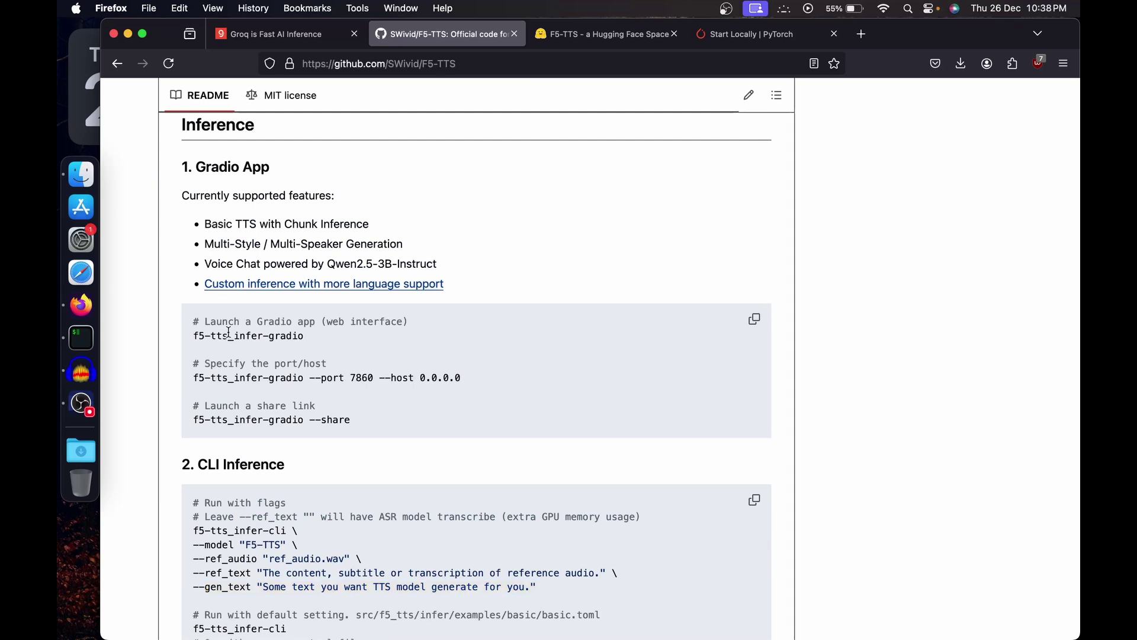
scroll(207, 360, up, 1)
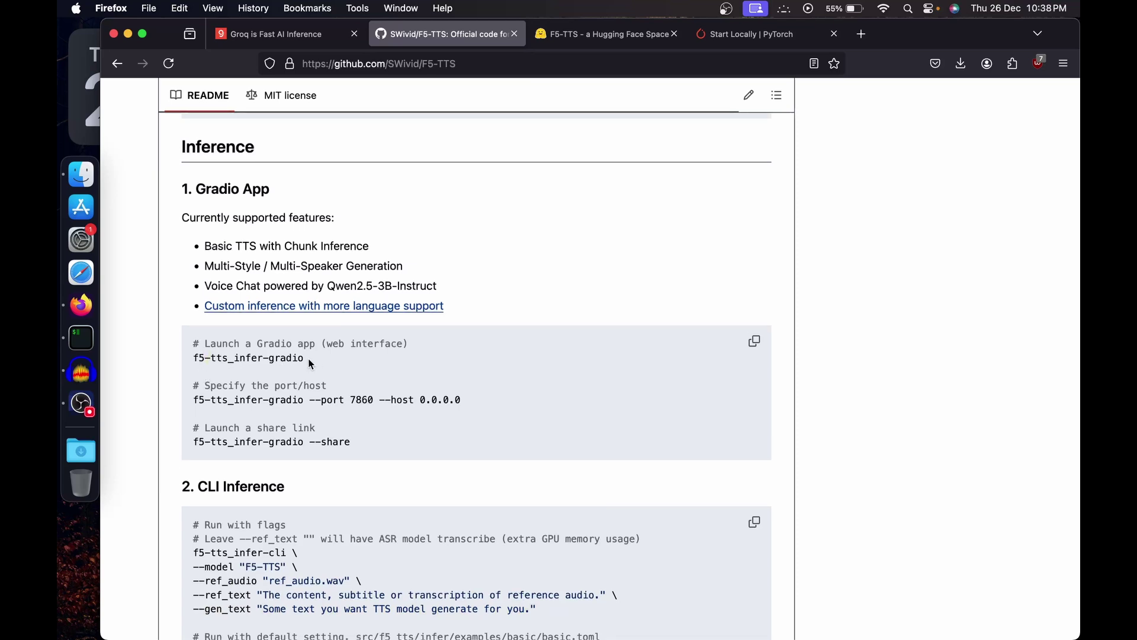
Run "f5-tts_infer-gradio" in iTerm, interrupt it, and clear the terminal.
click(81, 338)
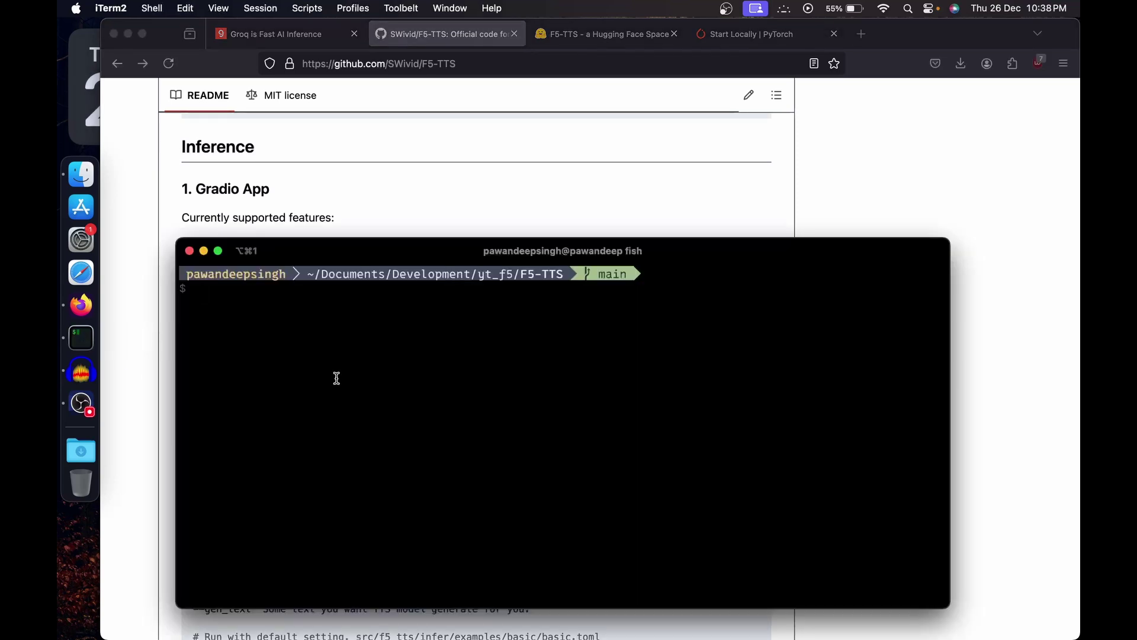
key(super+v)
key(Return)
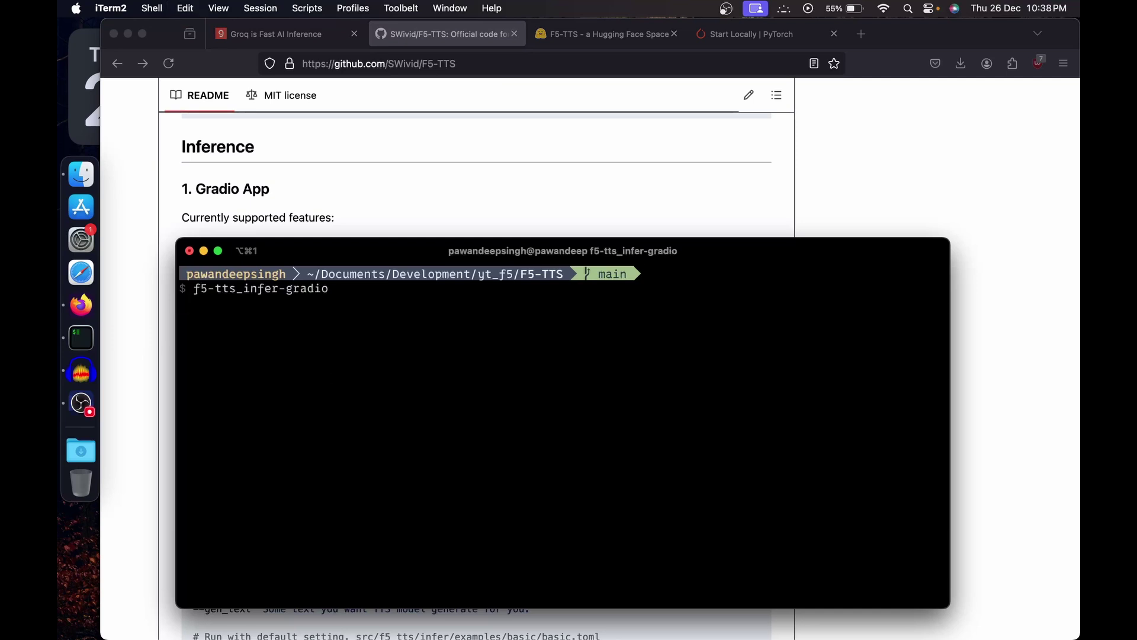
scroll(477, 171, down, 5)
key(ctrl+c)
text(clear)
key(Return)
List the repository's files, change into src/f5_tts/infer, and list that folder's contents.
text(ls)
key(Return)
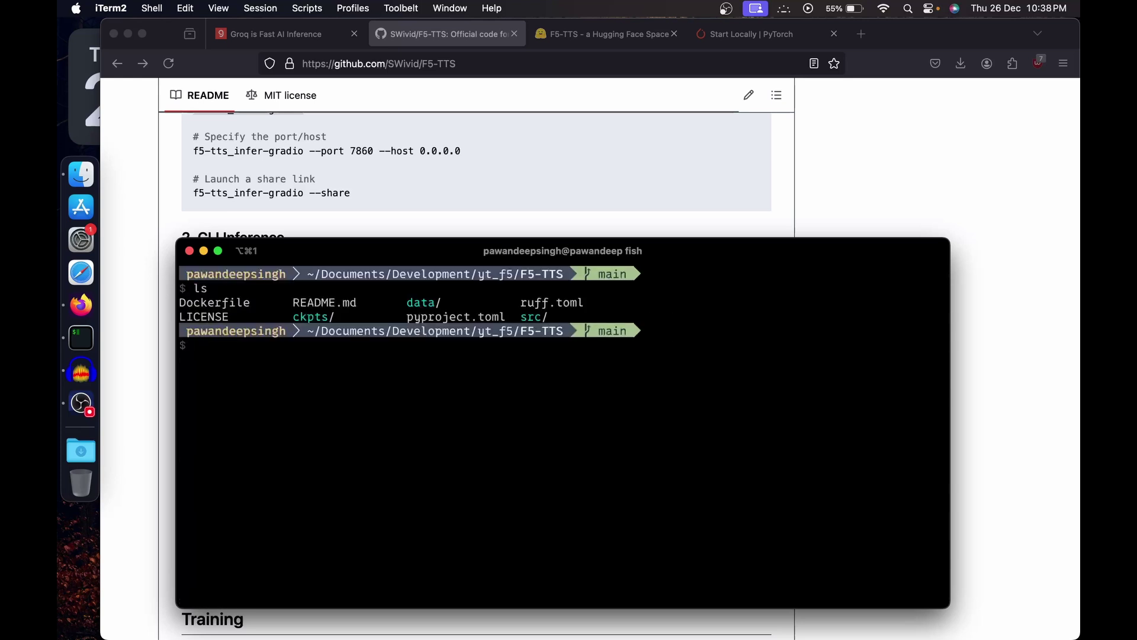
text(cd s)
key(Tab)
key(Tab)
key(Tab)
key(Return)
key(Tab)
key(Tab)
key(Right)
key(Return)
key(Return)
text(ls)
key(Return)
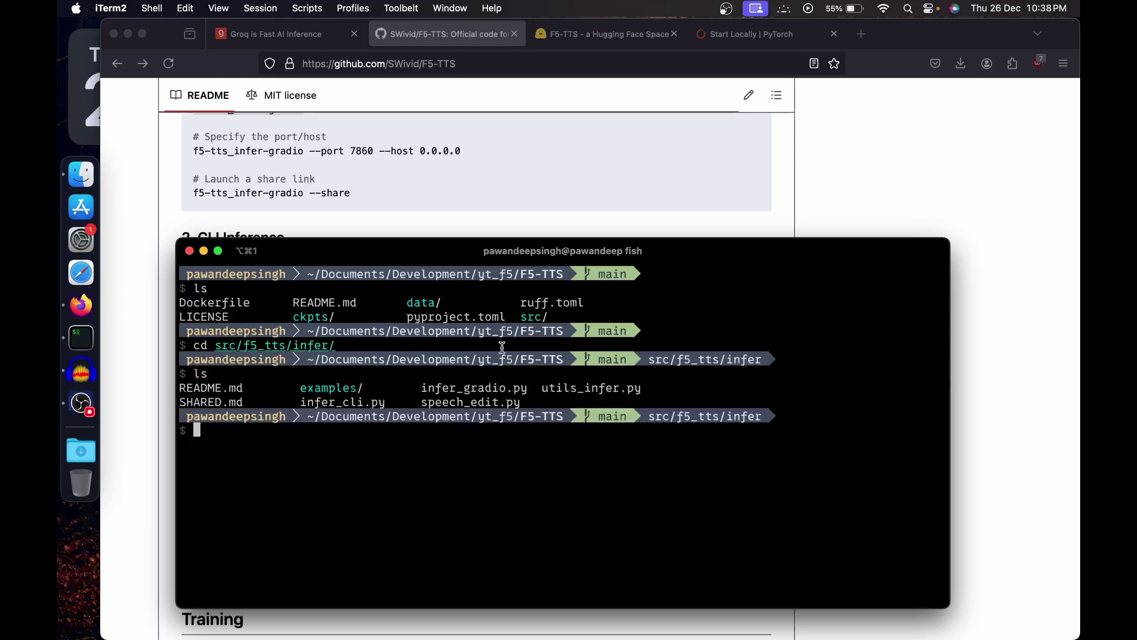
Launch the local Gradio app by running "python infer_gradio.py" from the infer folder.
drag(422, 388, 527, 388)
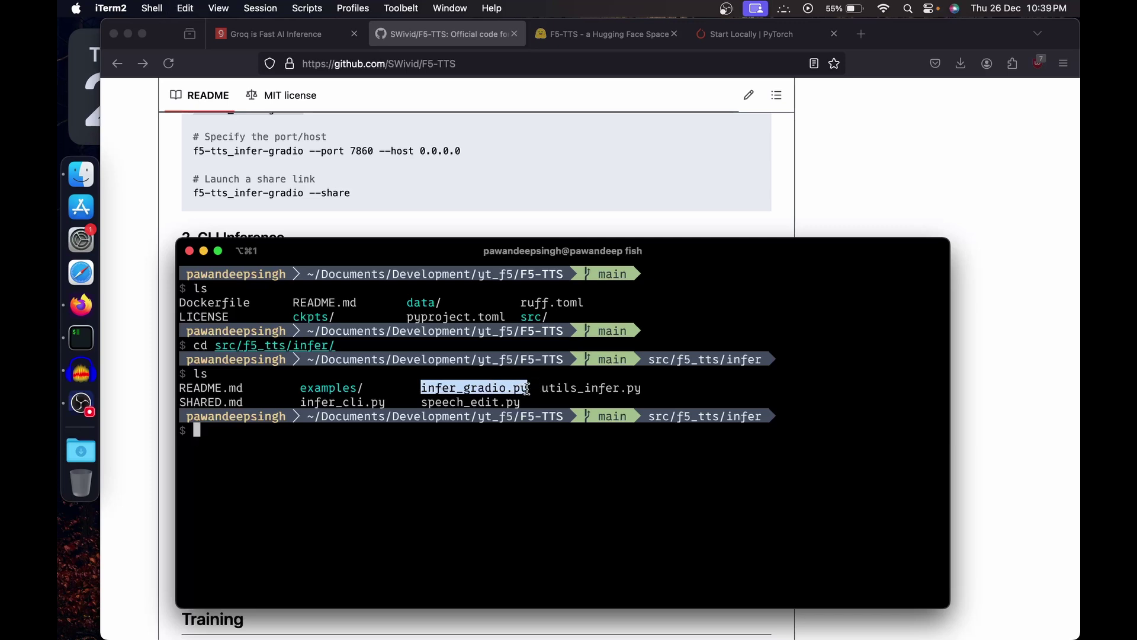
text(python)
key(super+v)
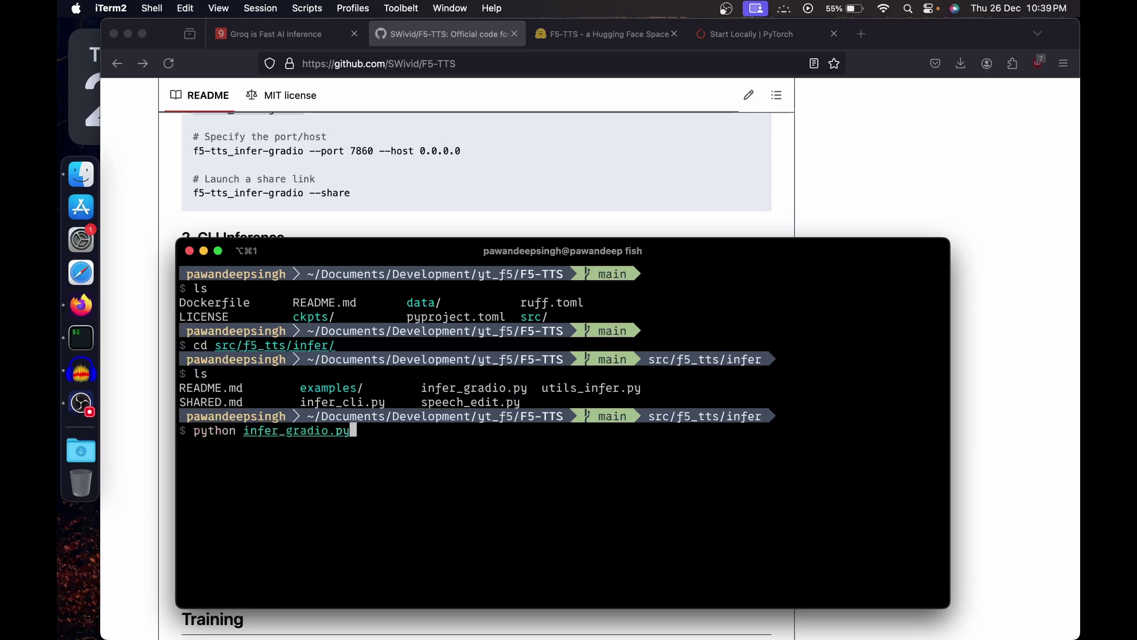
key(Return)
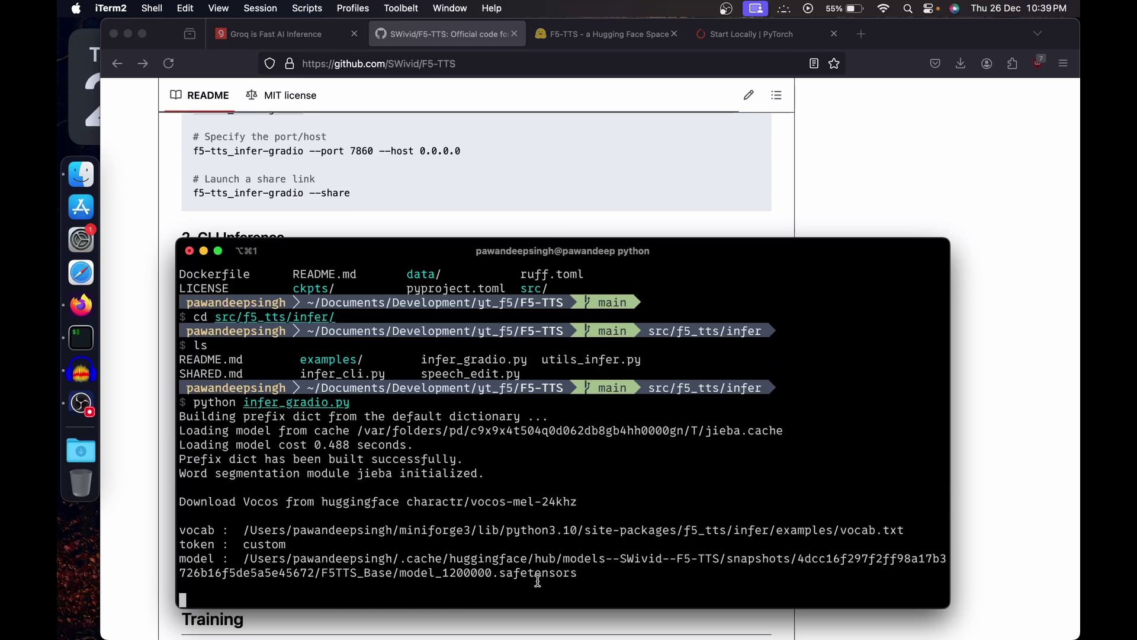
drag(591, 568, 254, 545)
click(254, 545)
drag(397, 472, 437, 468)
click(436, 468)
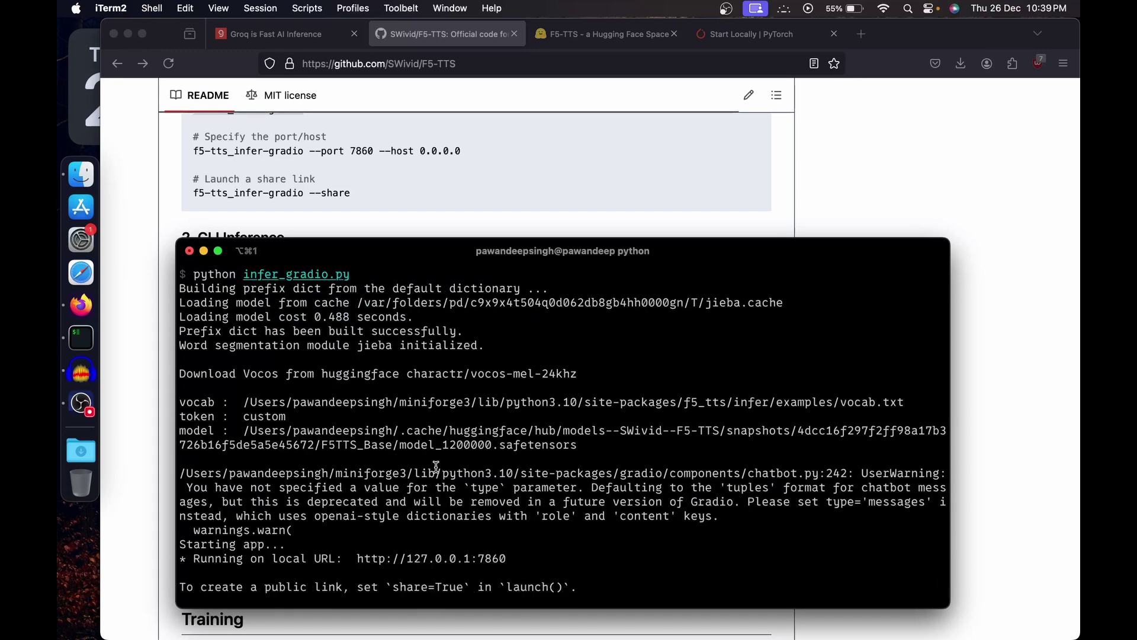
super+click(455, 560)
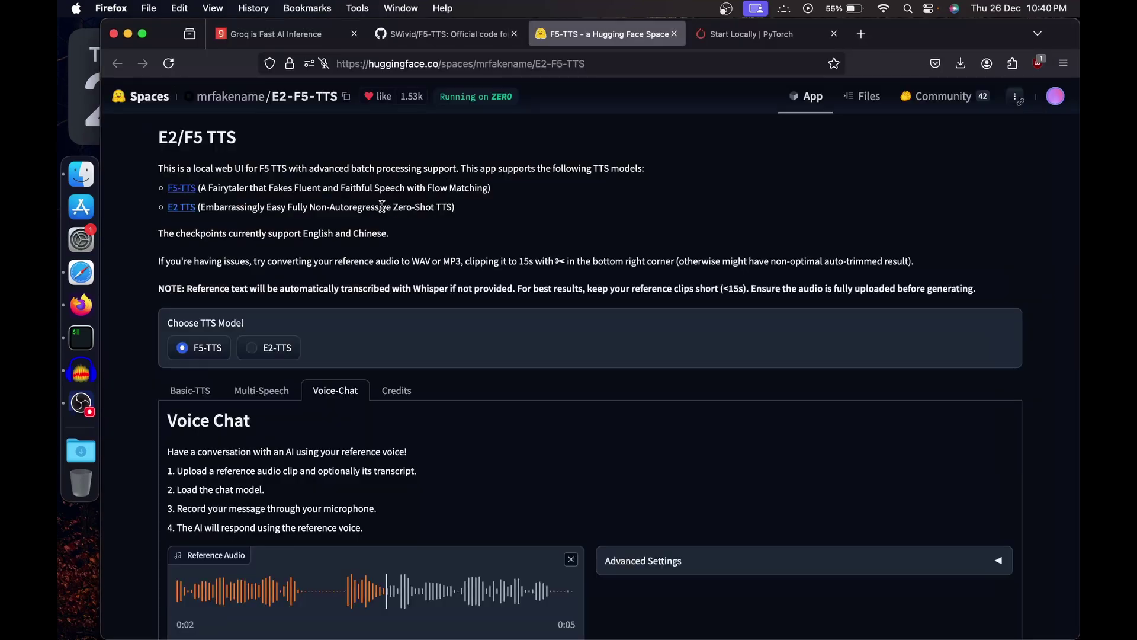
key(ctrl+Up)
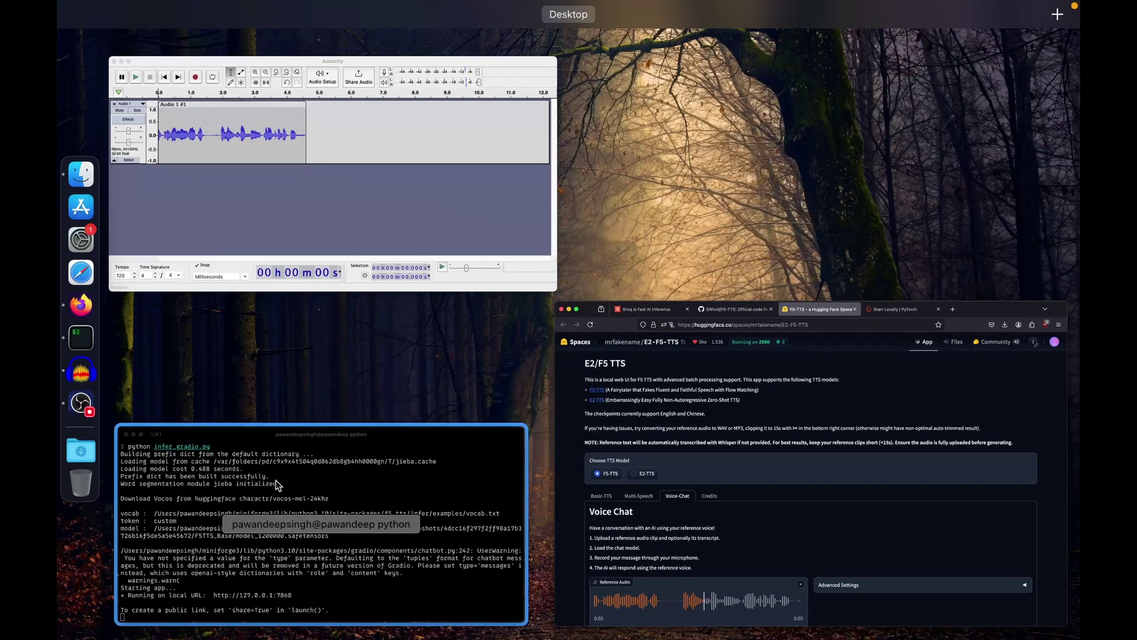
click(268, 489)
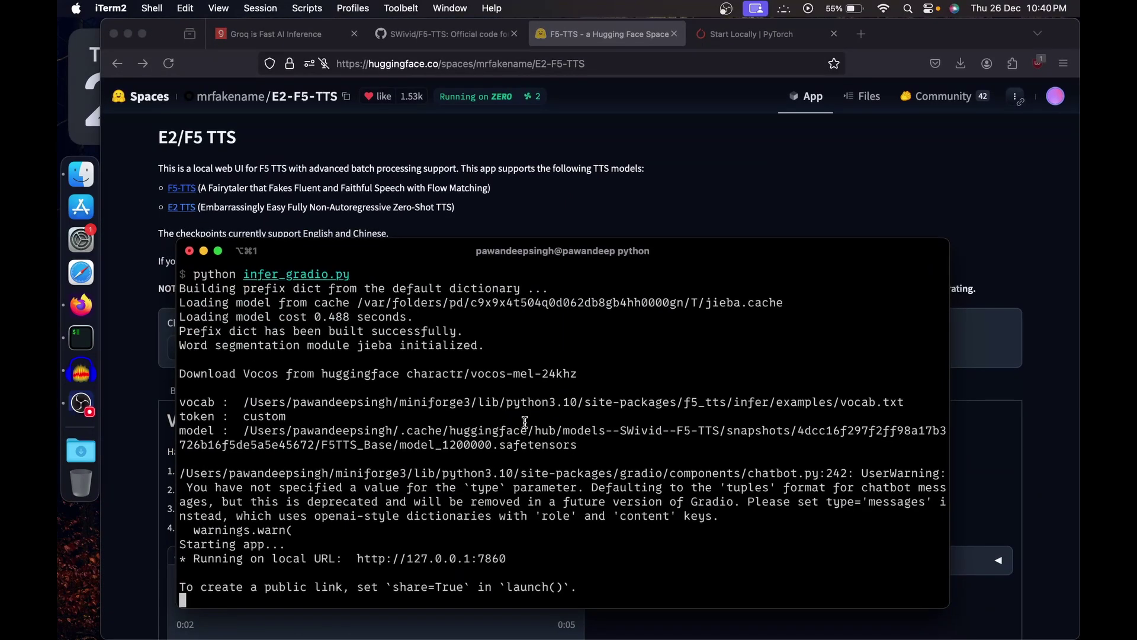